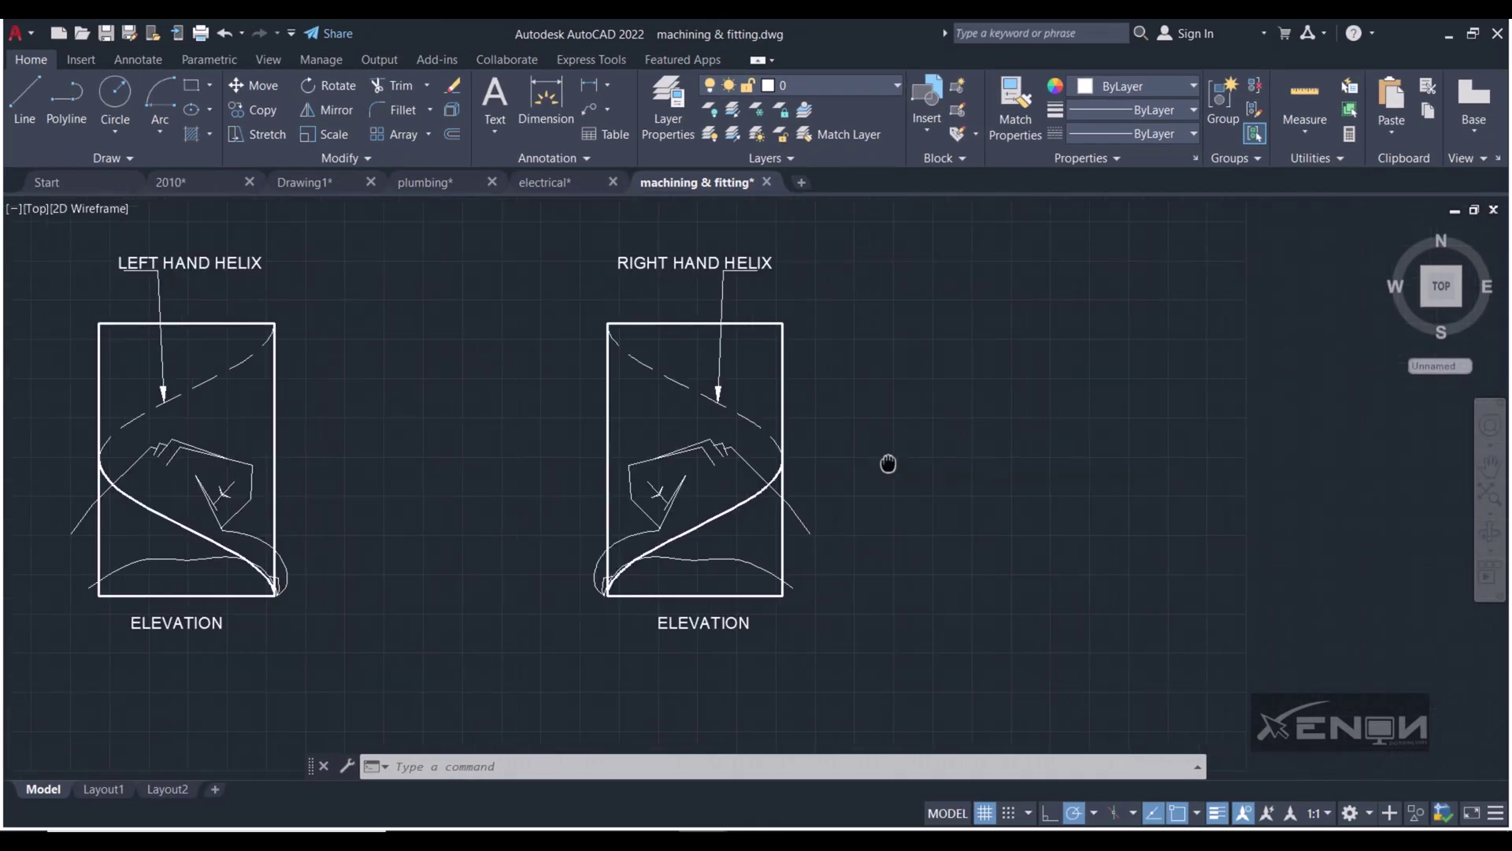
# - Draw the plan circle in empty space to the right of the helix sketches
pyautogui.moveTo(1028, 472); pyautogui.dragTo(734, 490, button='middle')
pyautogui.moveTo(811, 524); pyautogui.dragTo(558, 487, button='middle')
pyautogui.moveTo(710, 479); pyautogui.dragTo(642, 484, button='middle')
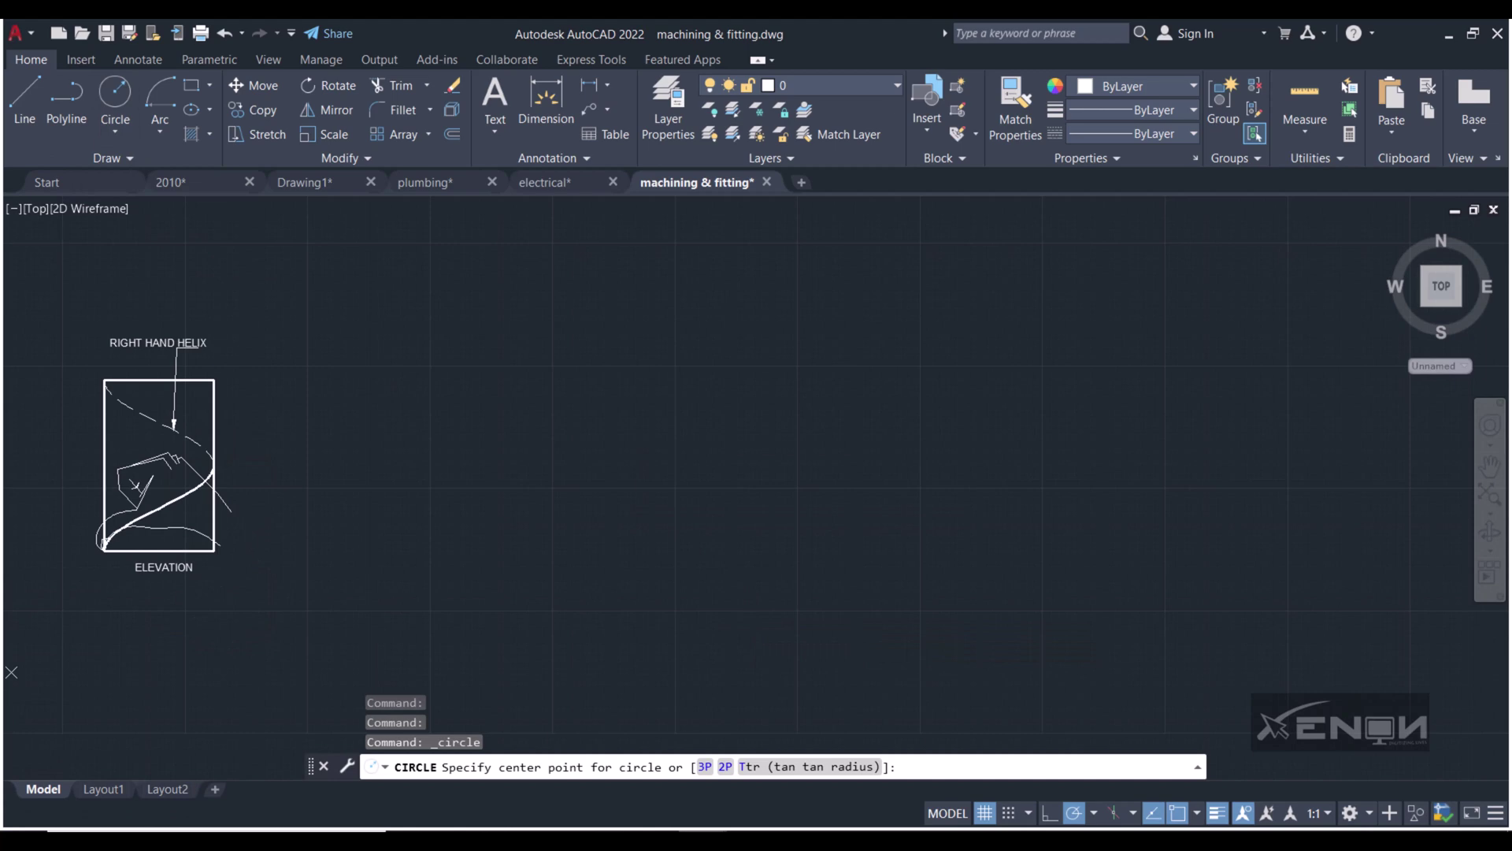
pyautogui.click(752, 631)
pyautogui.scroll(-2, 882, 567)
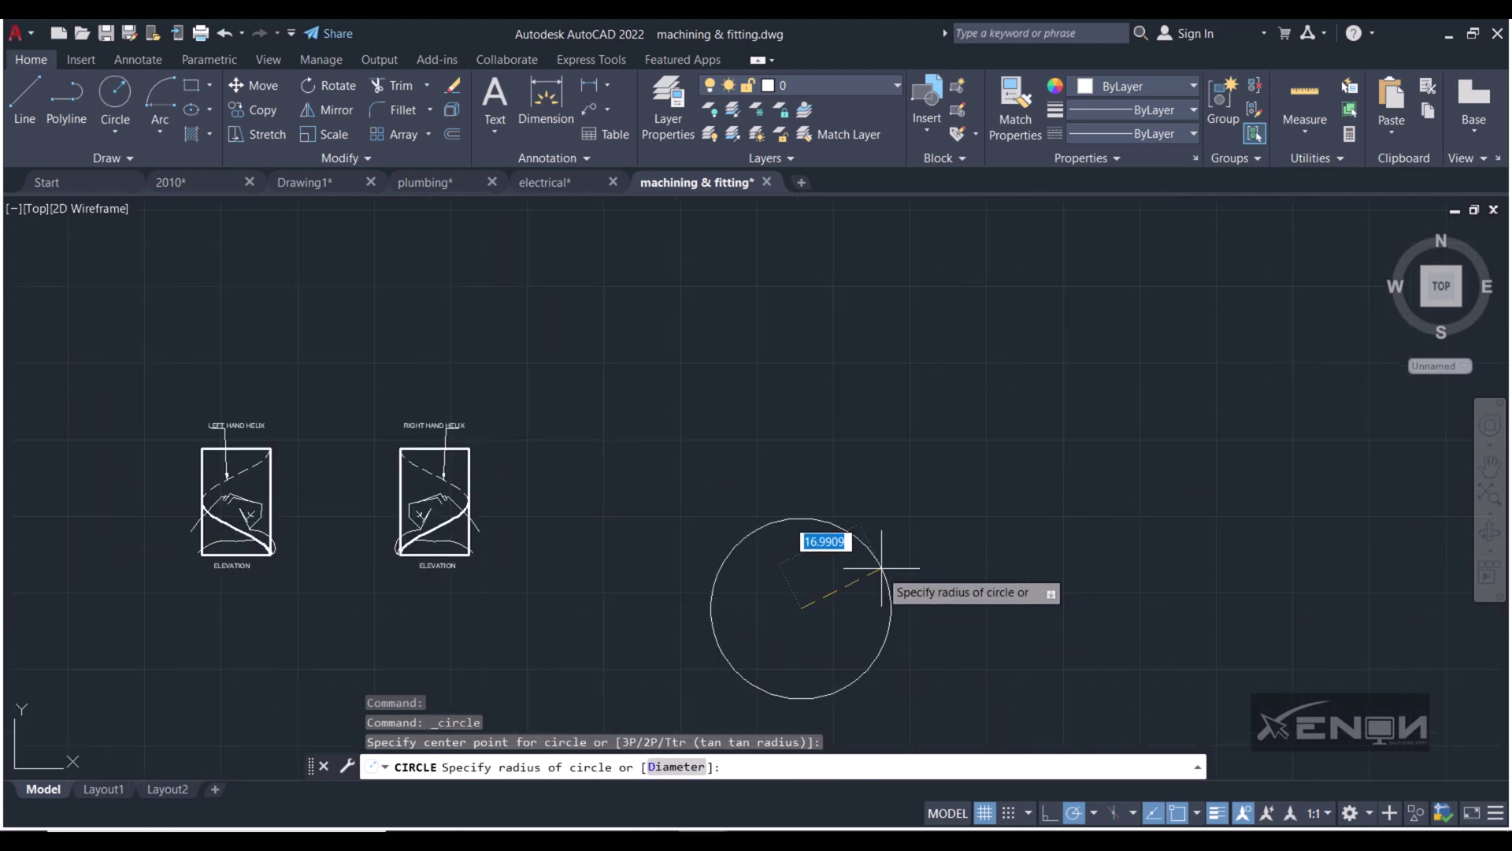
pyautogui.click(867, 608)
pyautogui.scroll(3, 790, 557)
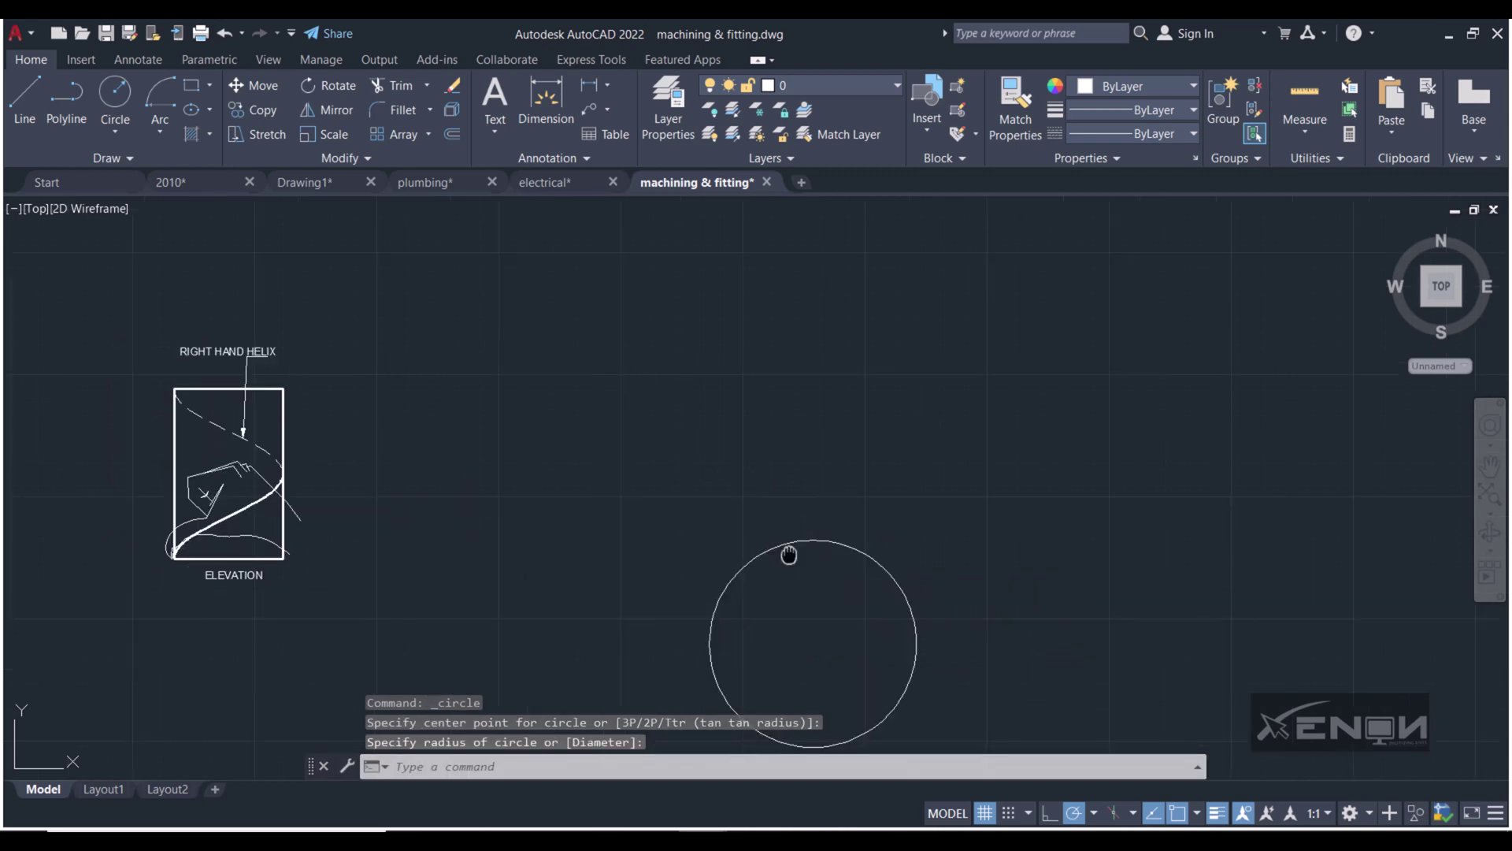
pyautogui.moveTo(757, 624); pyautogui.dragTo(753, 575, button='middle')
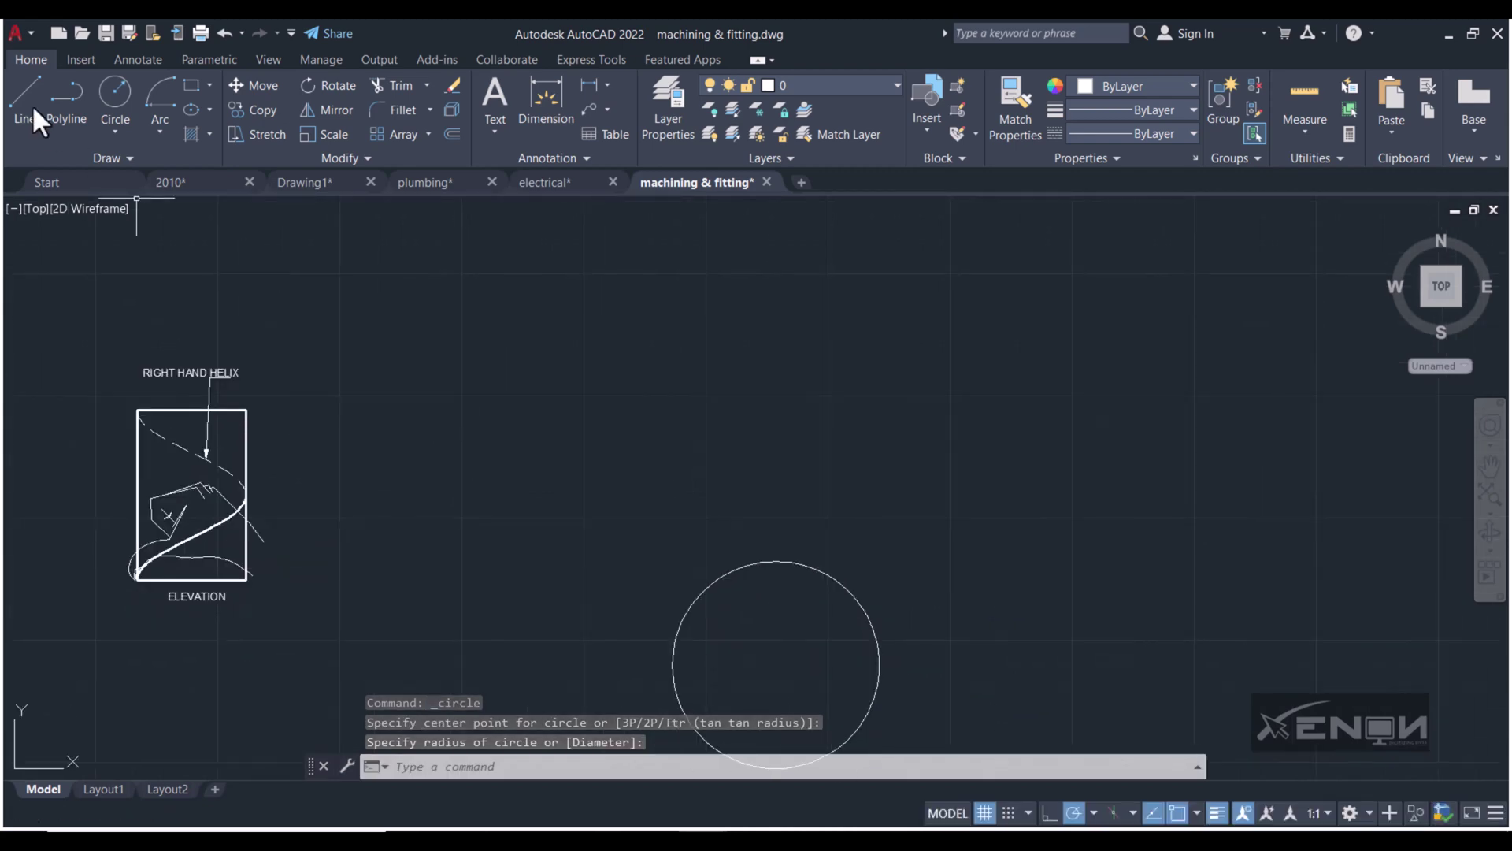
pyautogui.write('l')
# - Draw a closed rectangular box from line segments above the plan circle
pyautogui.press('Return')
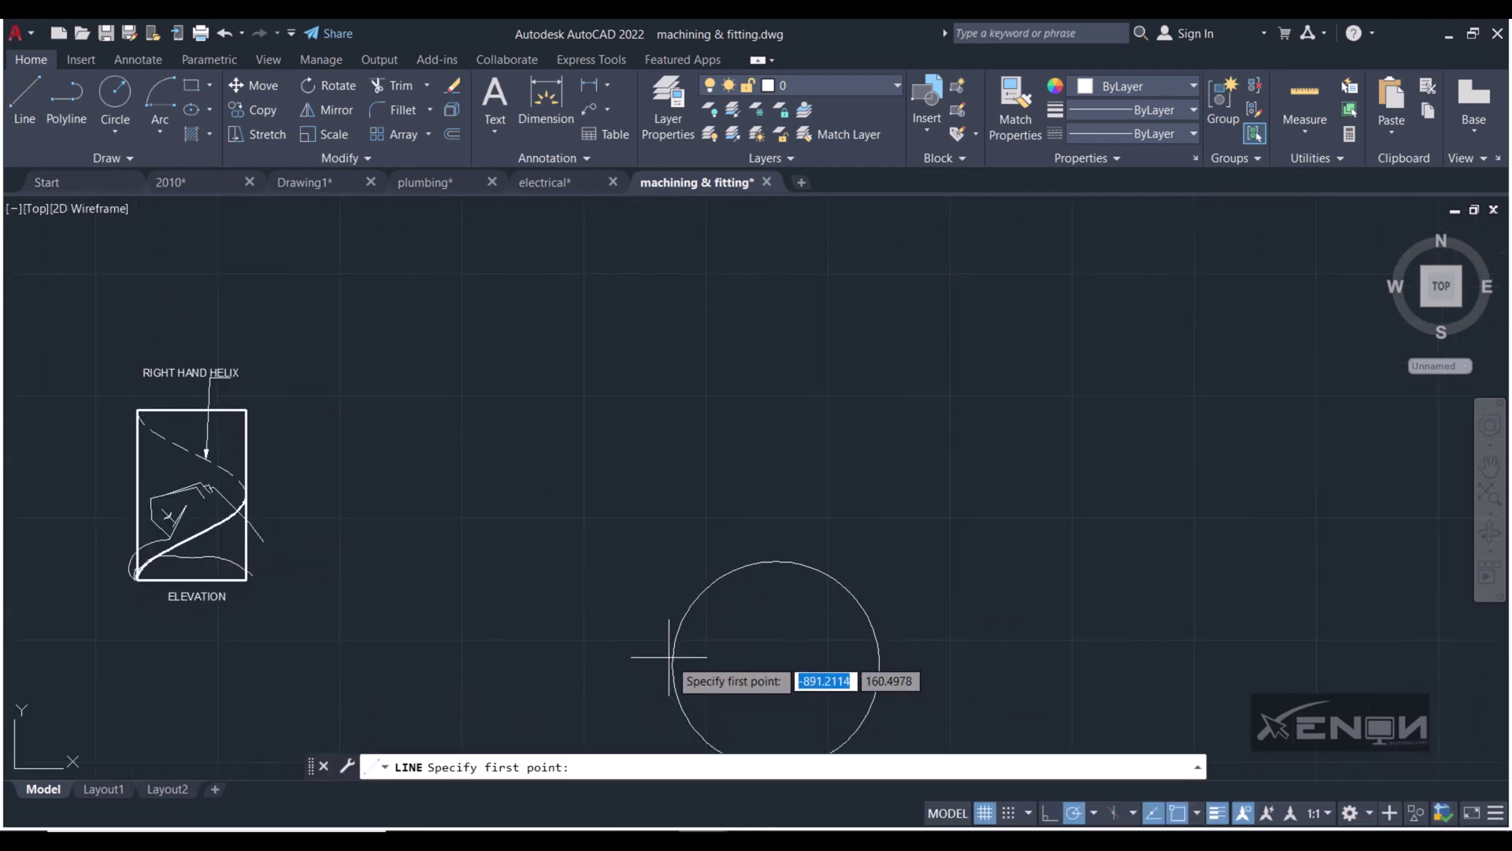
pyautogui.click(672, 502)
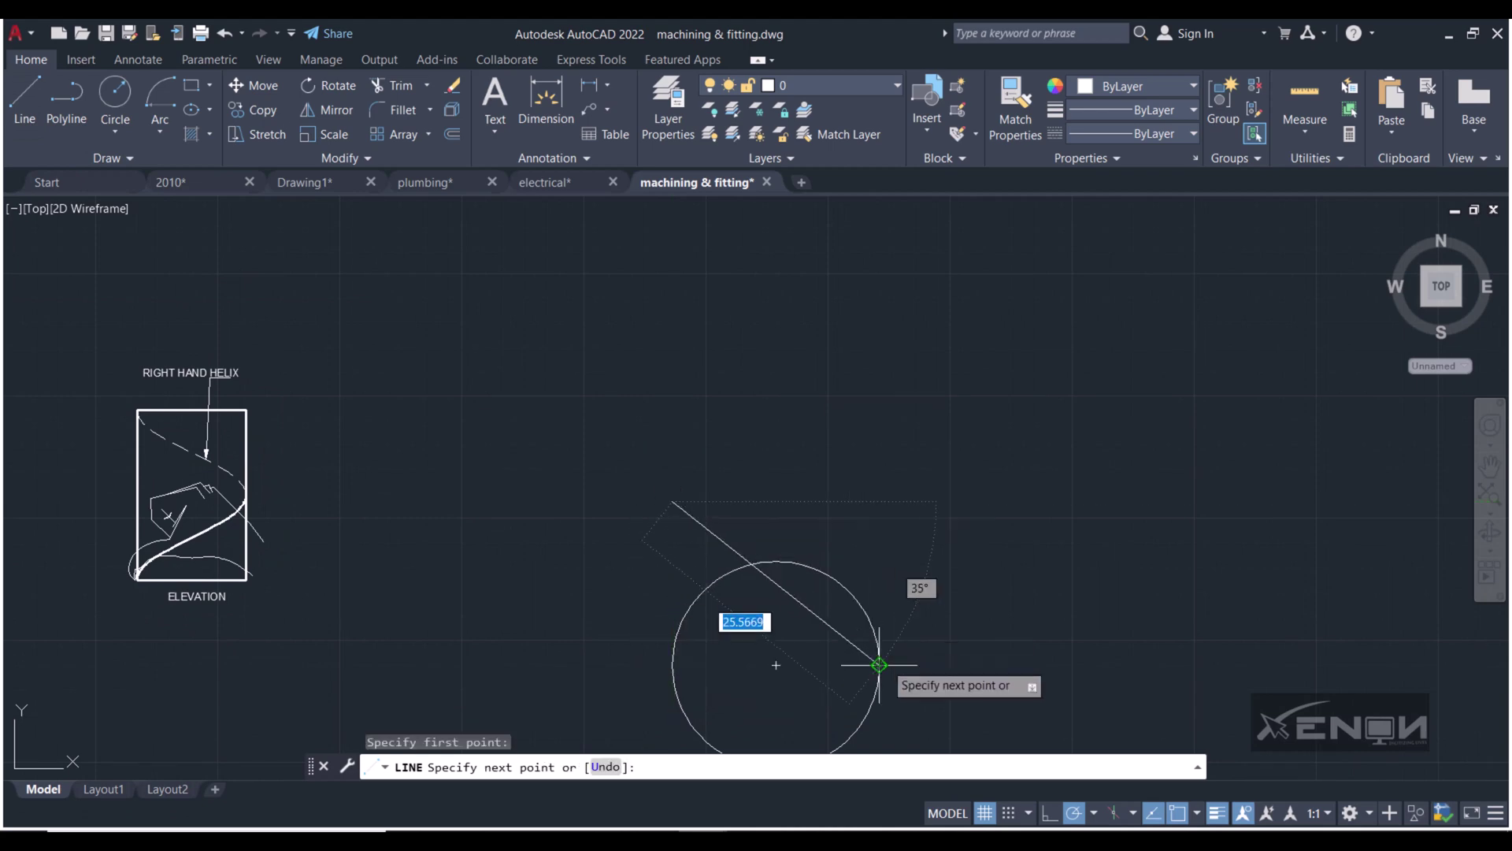
pyautogui.click(879, 501)
pyautogui.scroll(2, 861, 366)
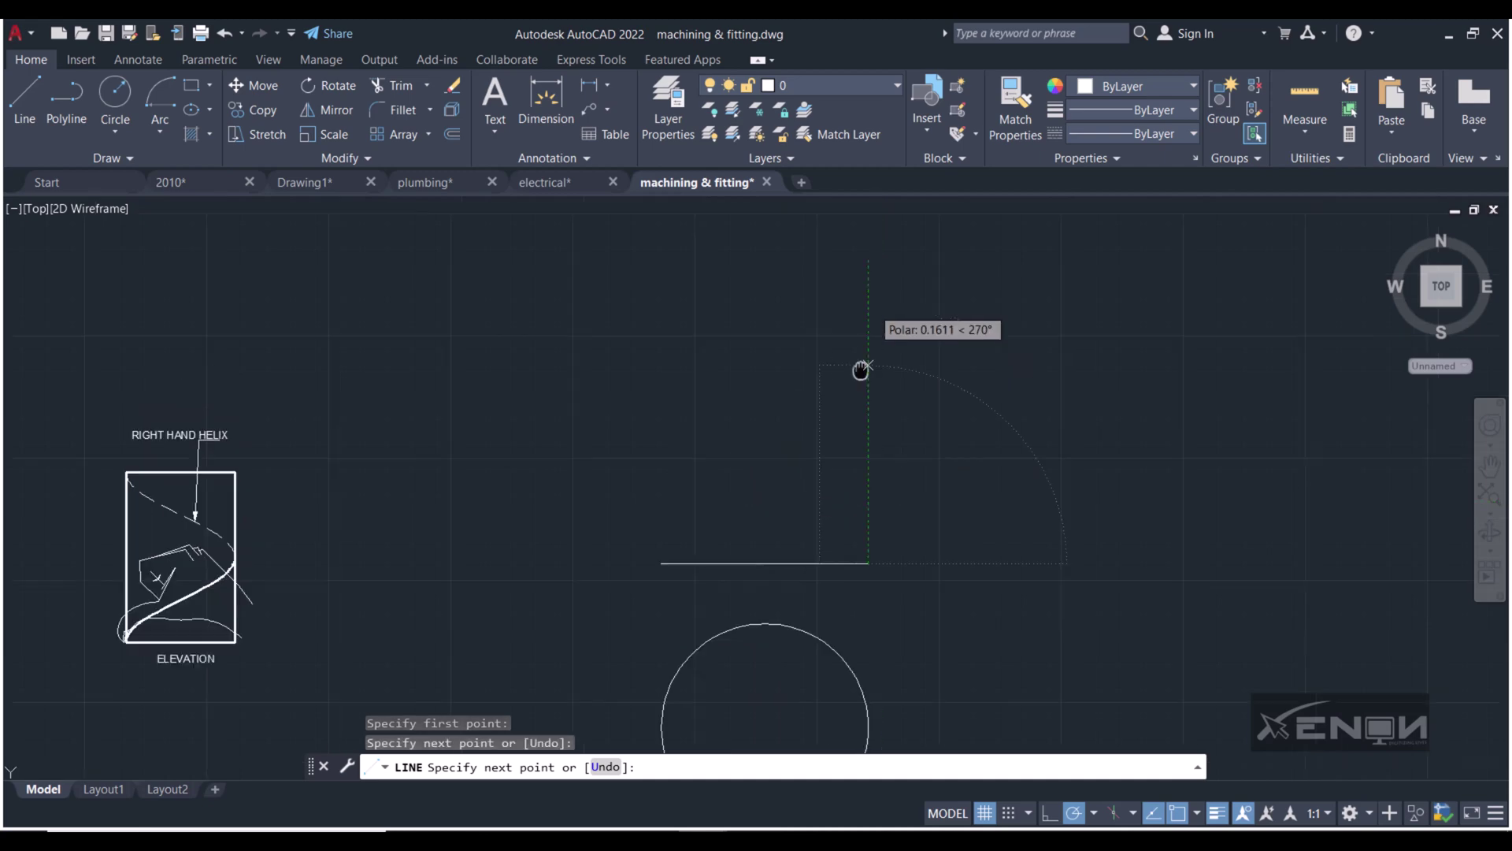
pyautogui.scroll(-4, 839, 337)
pyautogui.moveTo(840, 337); pyautogui.dragTo(838, 408, button='middle')
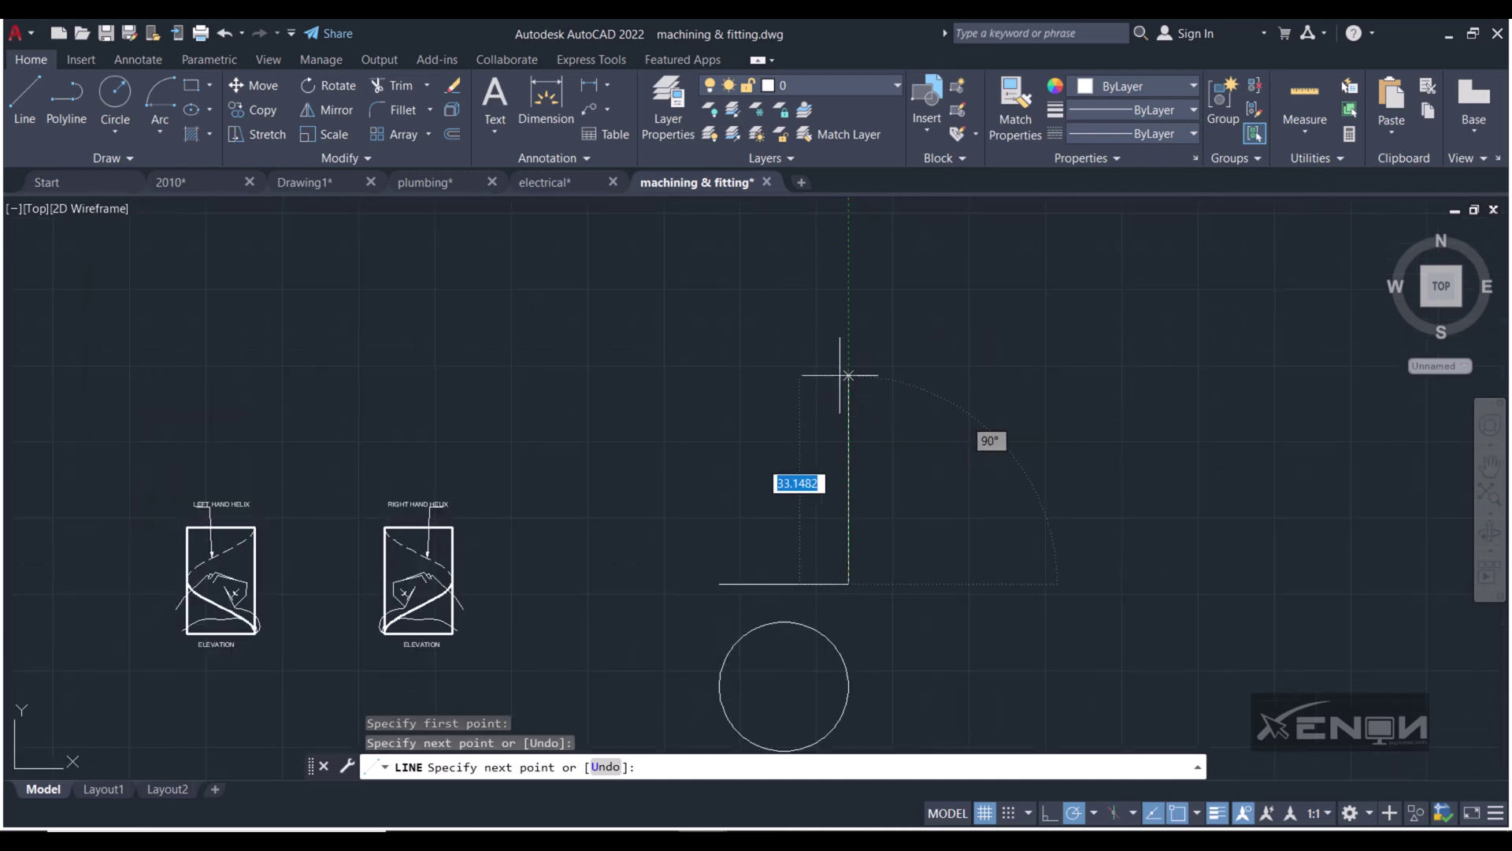
pyautogui.click(848, 375)
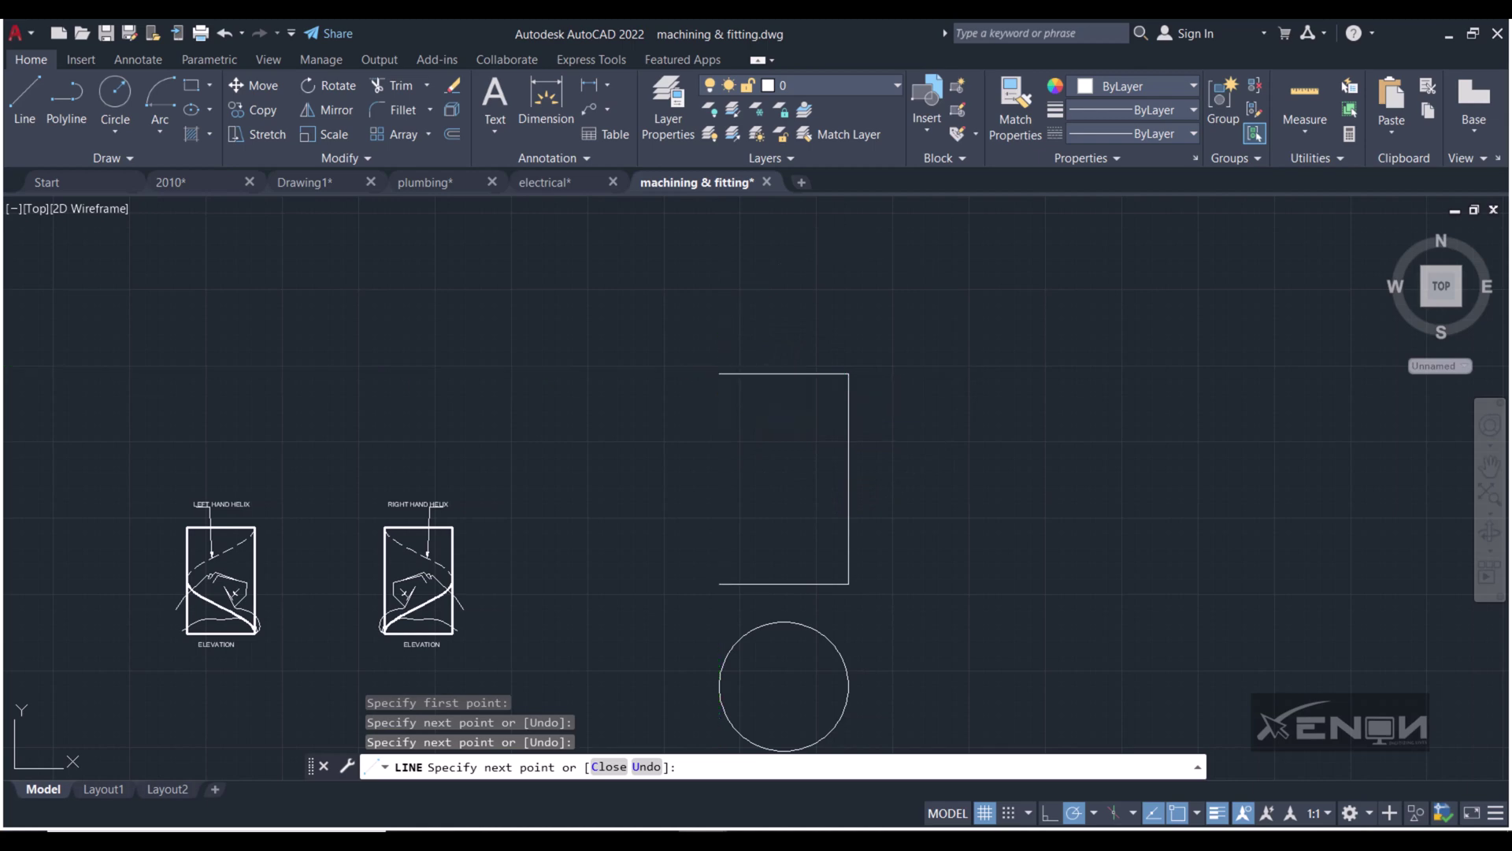
pyautogui.click(719, 377)
pyautogui.click(720, 584)
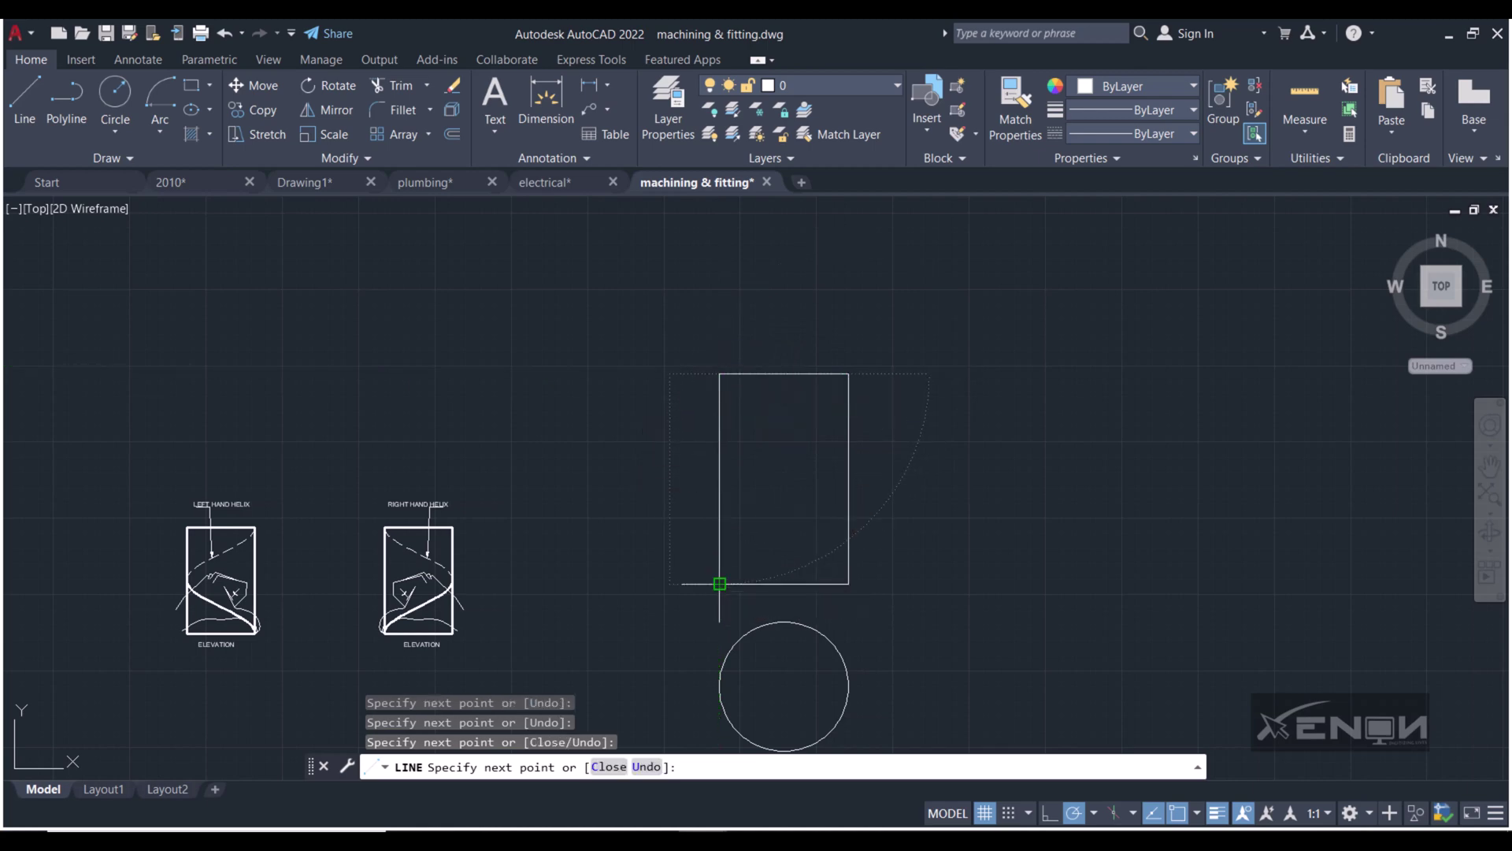
pyautogui.press('Return')
pyautogui.moveTo(898, 482); pyautogui.dragTo(849, 485, button='middle')
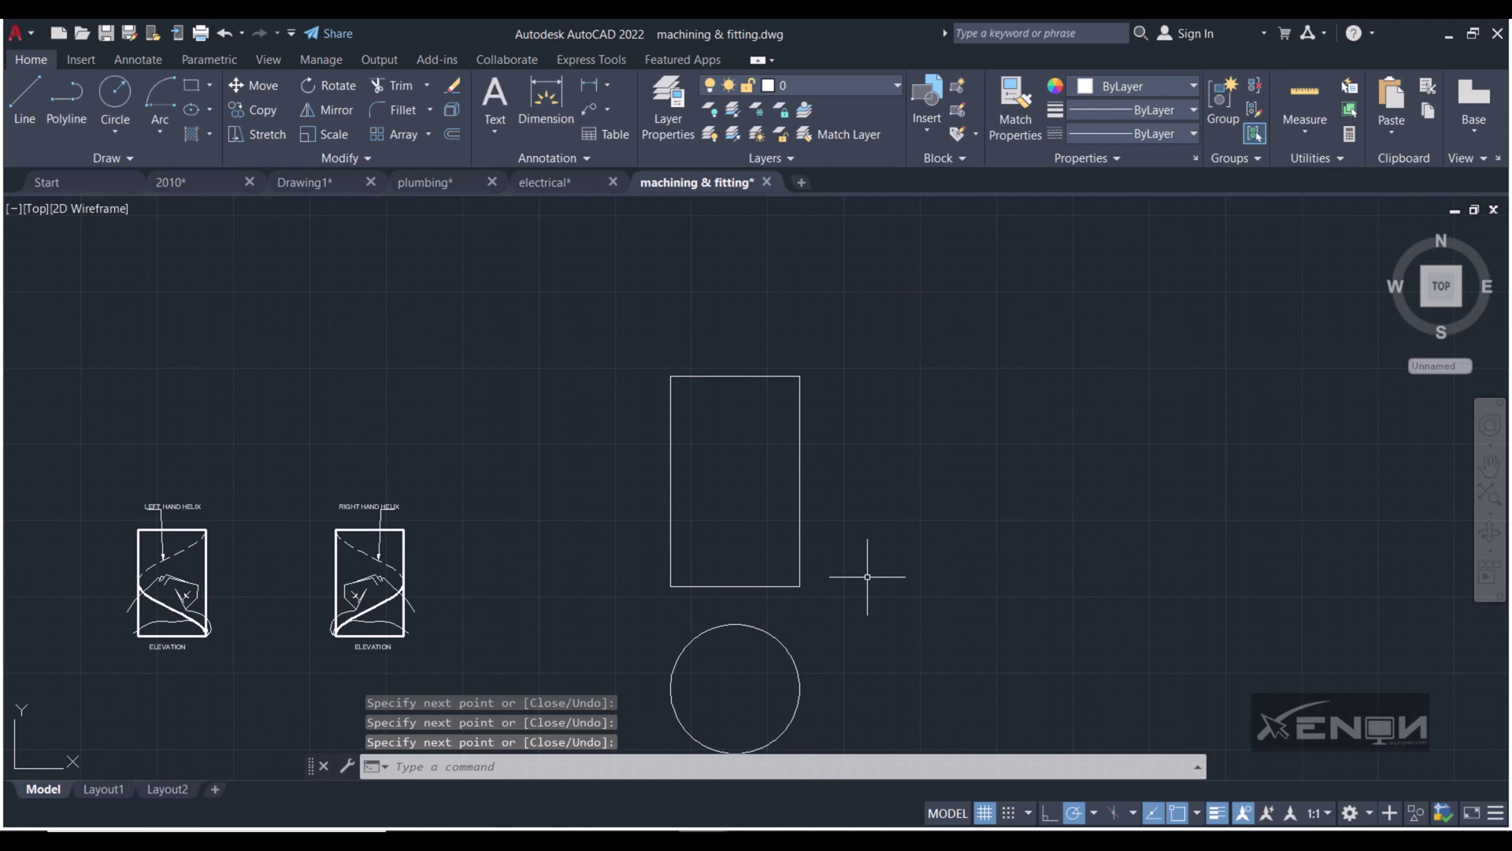
pyautogui.moveTo(870, 600)
pyautogui.mouseDown(button='middle')
pyautogui.moveTo(871, 521)
pyautogui.moveTo(856, 557)
pyautogui.moveTo(860, 536)
pyautogui.mouseUp(button='middle')
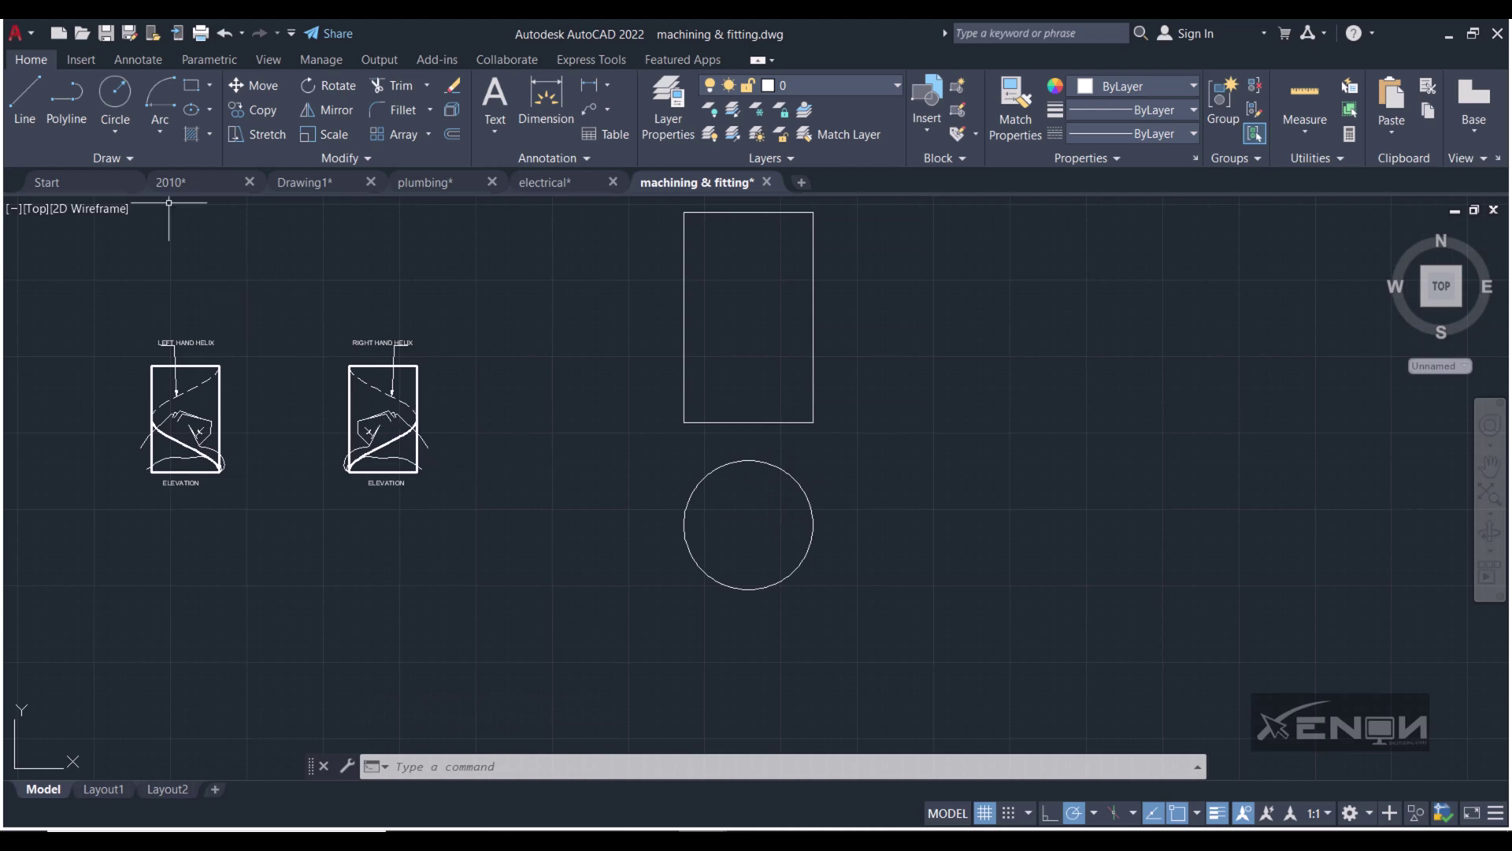
# - Divide the plan circle into 12 equal parts
pyautogui.click(144, 165)
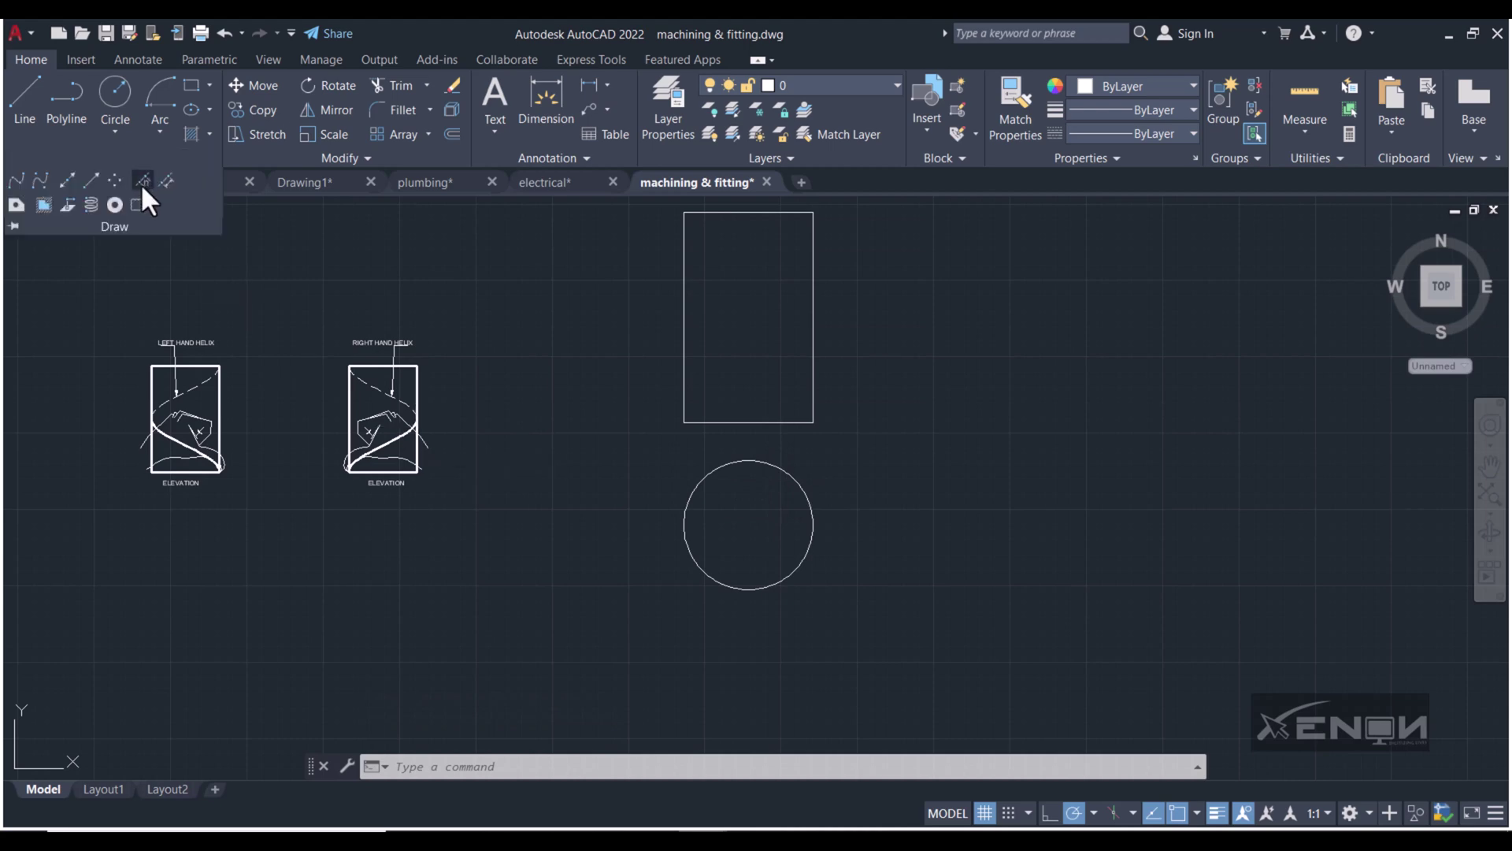
pyautogui.click(143, 184)
pyautogui.click(696, 482)
pyautogui.write('12')
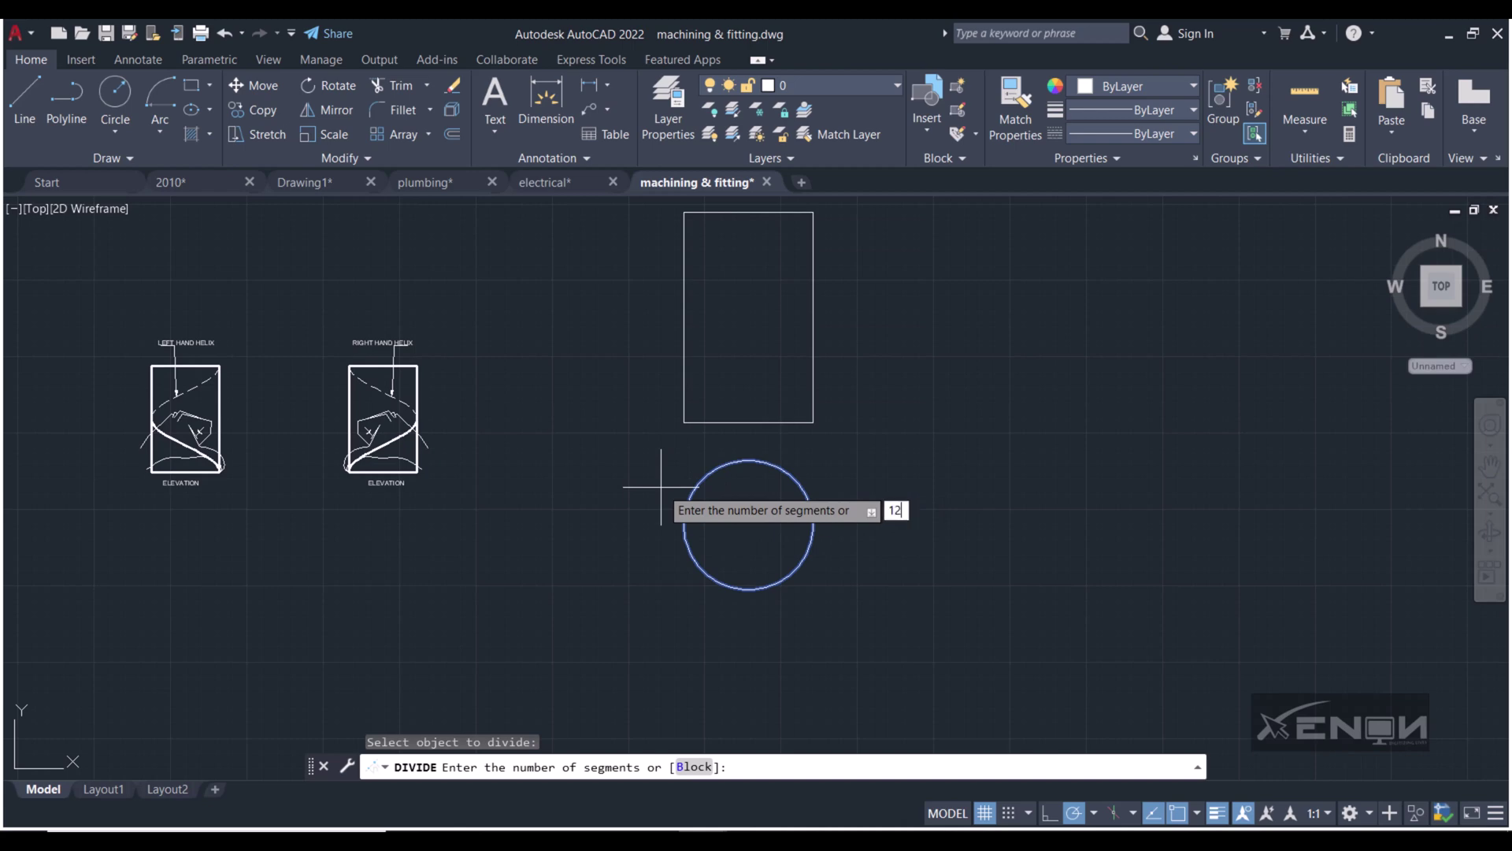
pyautogui.press('Return')
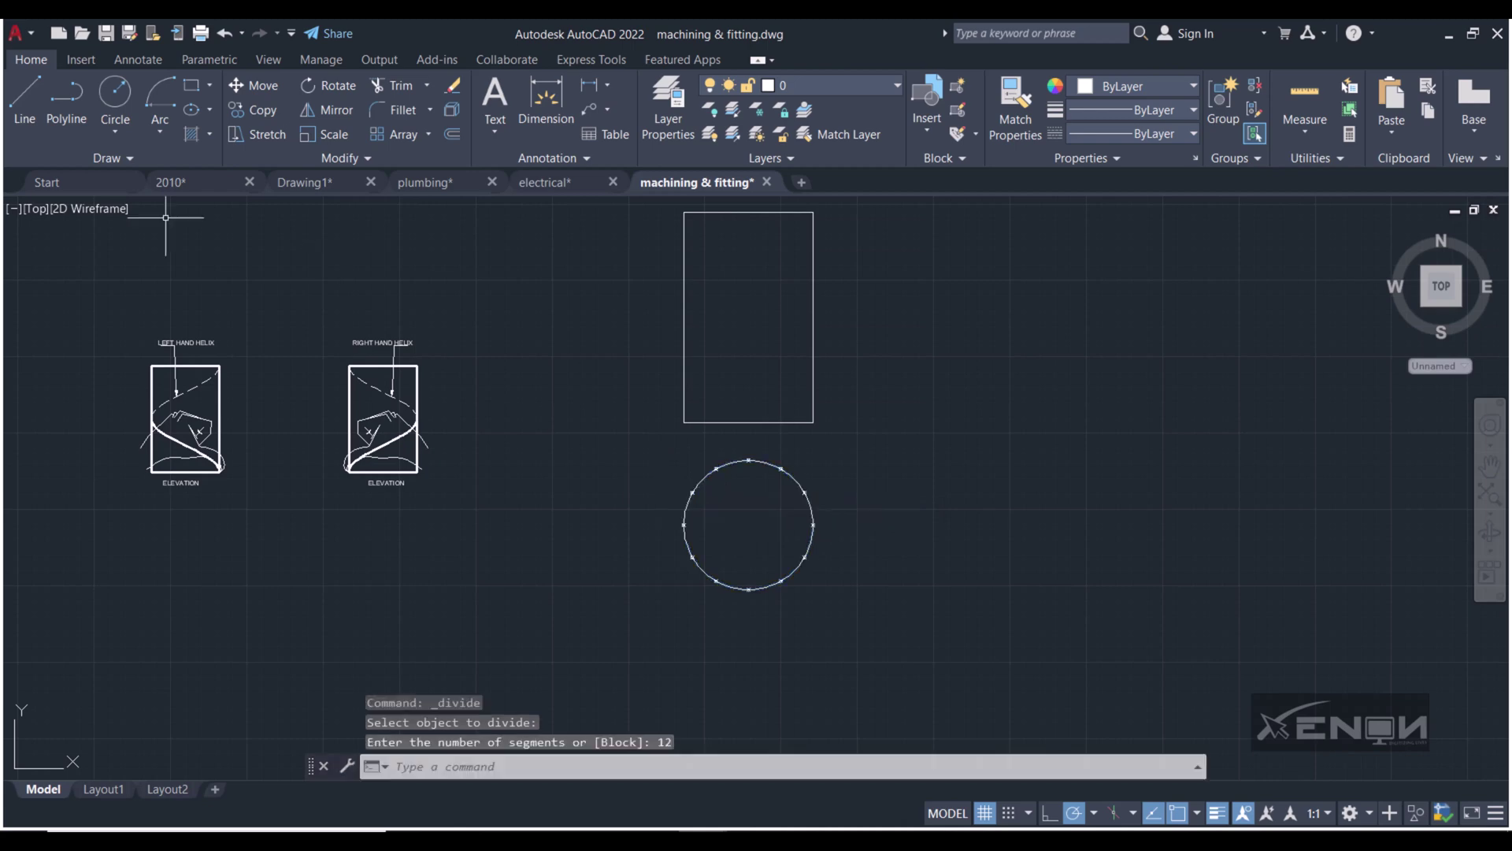
# - Draw vertical projection lines from two circle nodes up to the box's top edge
pyautogui.click(24, 101)
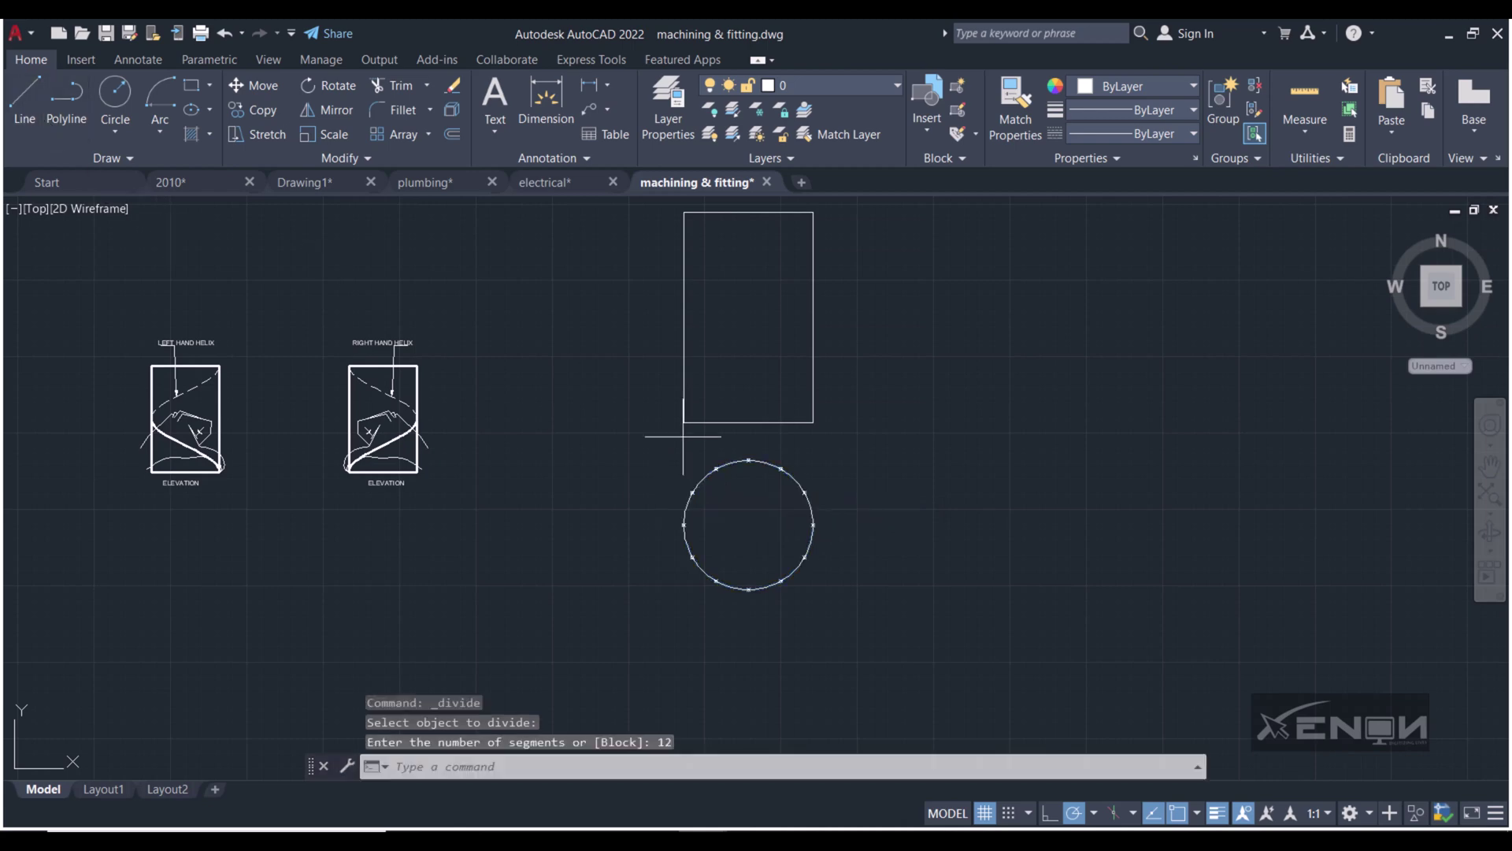
pyautogui.click(693, 493)
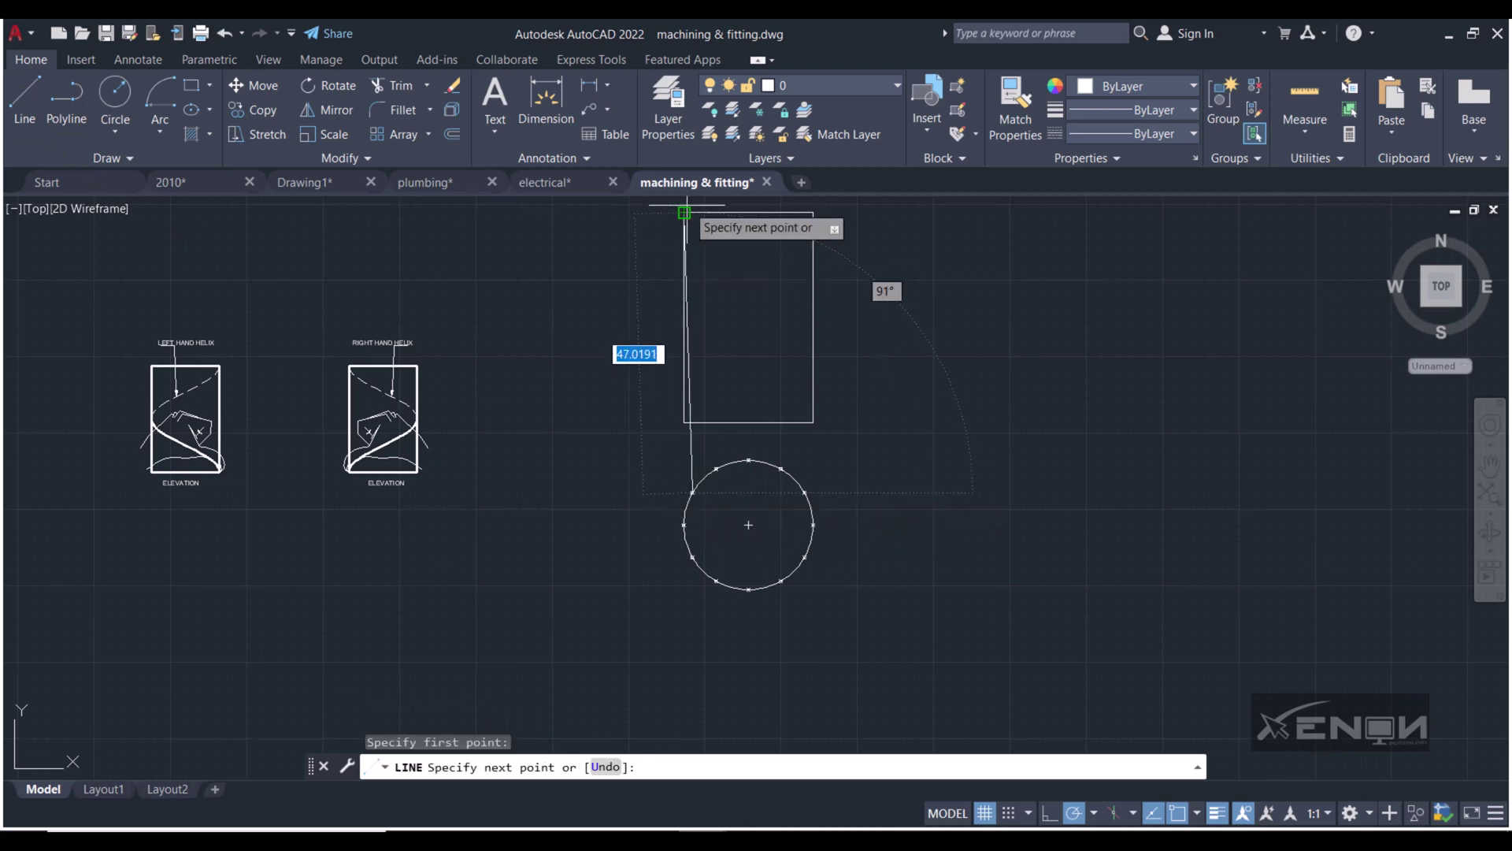
pyautogui.moveTo(684, 211); pyautogui.dragTo(693, 243, button='middle')
pyautogui.click(699, 252)
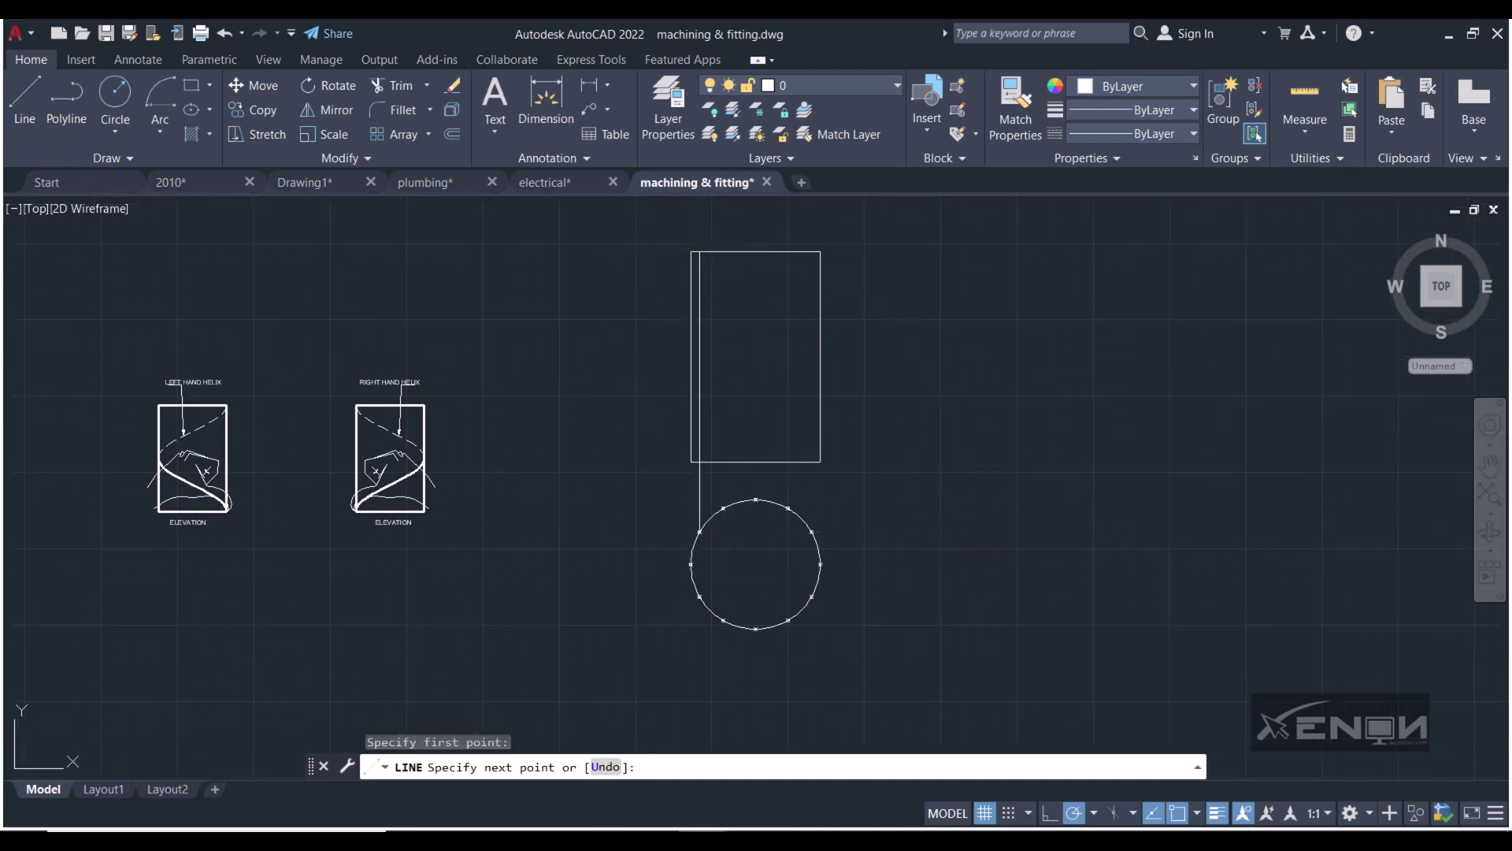
pyautogui.press('Return')
pyautogui.press('Return')
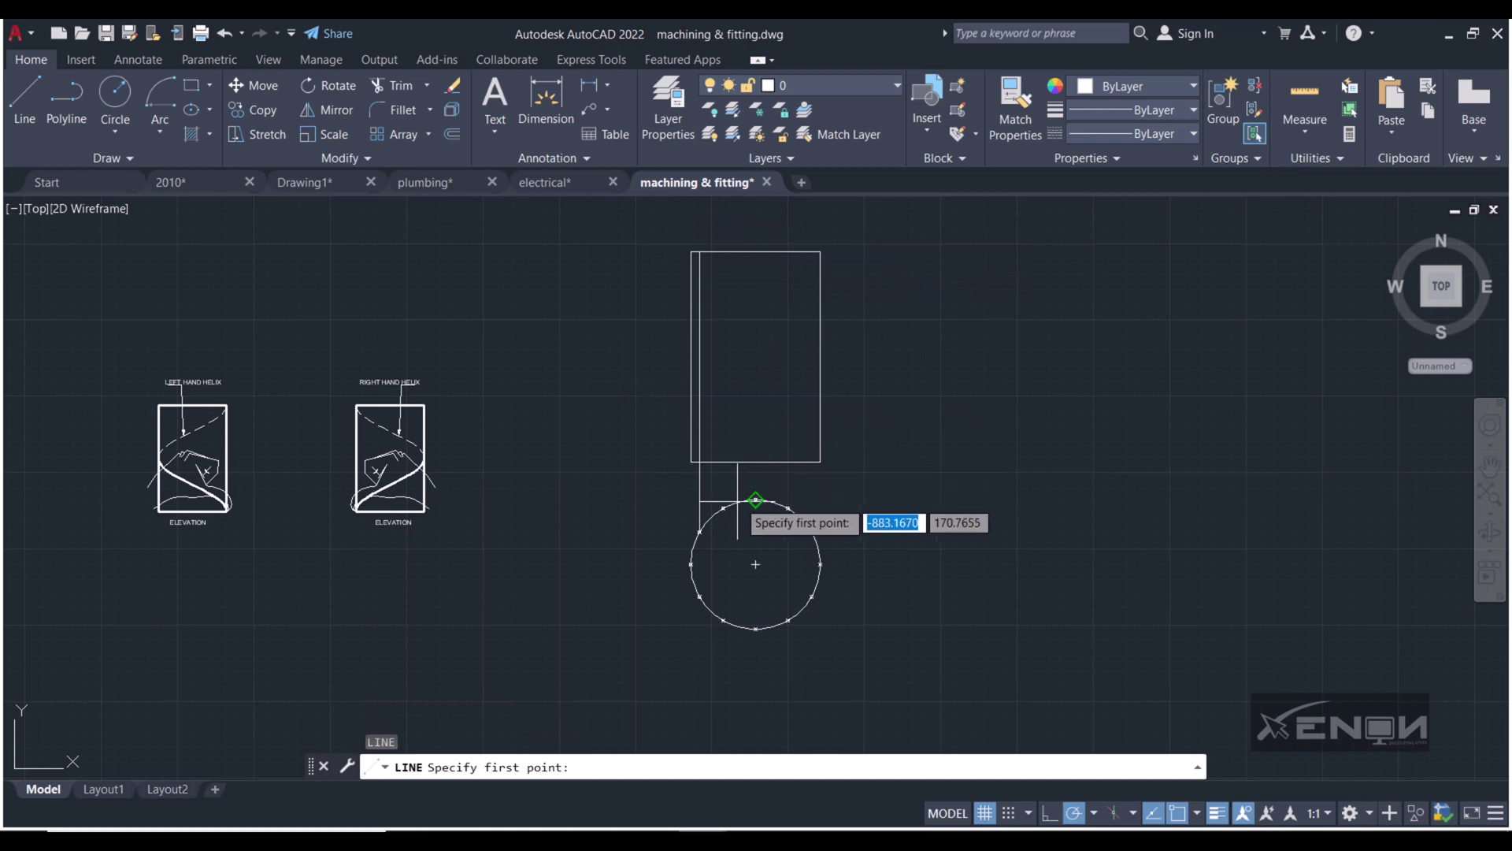
pyautogui.click(723, 509)
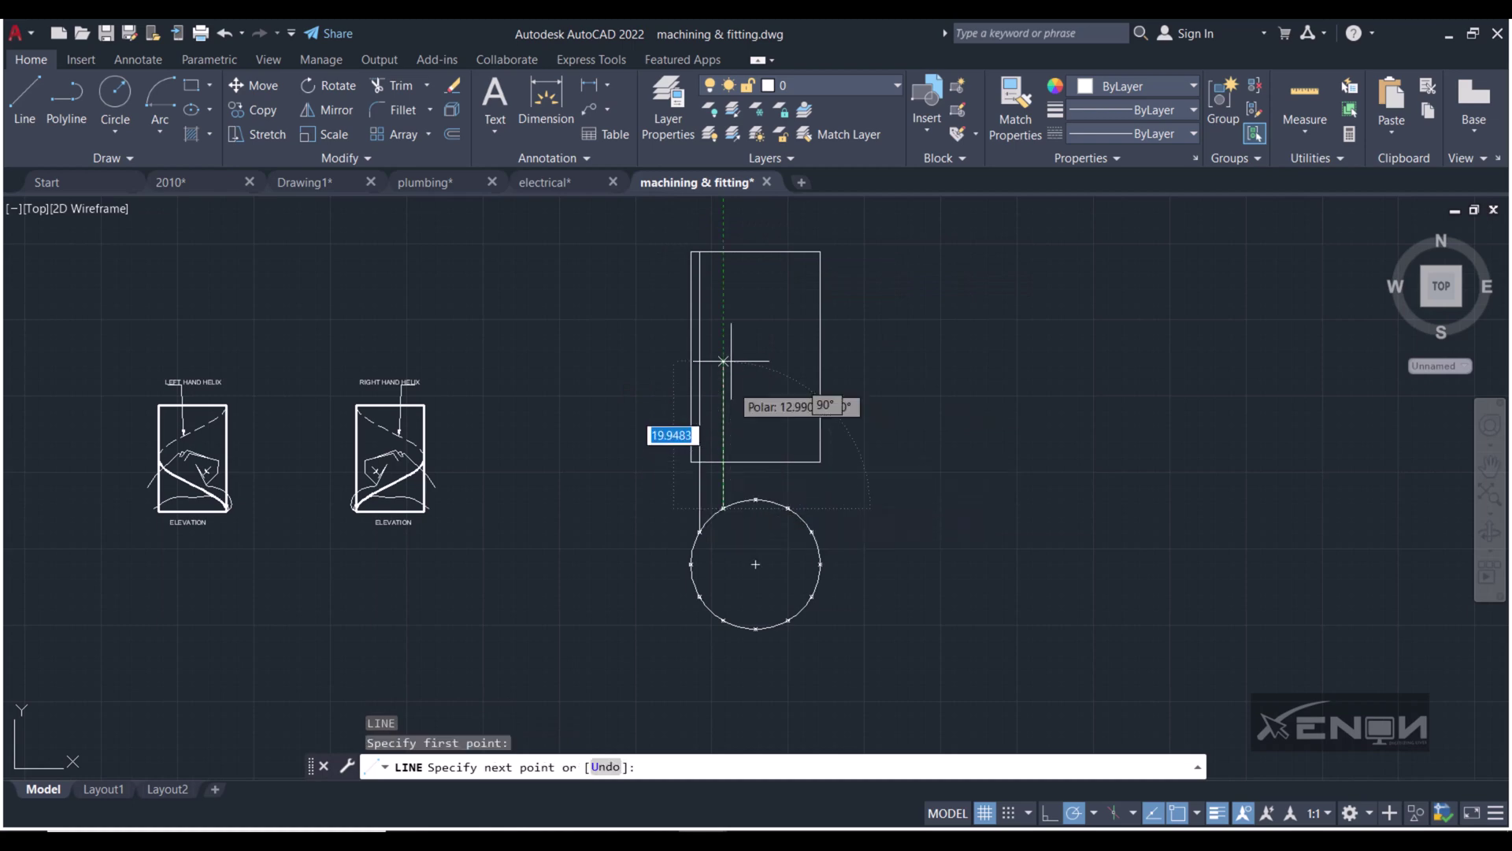
pyautogui.click(723, 251)
pyautogui.press('Return')
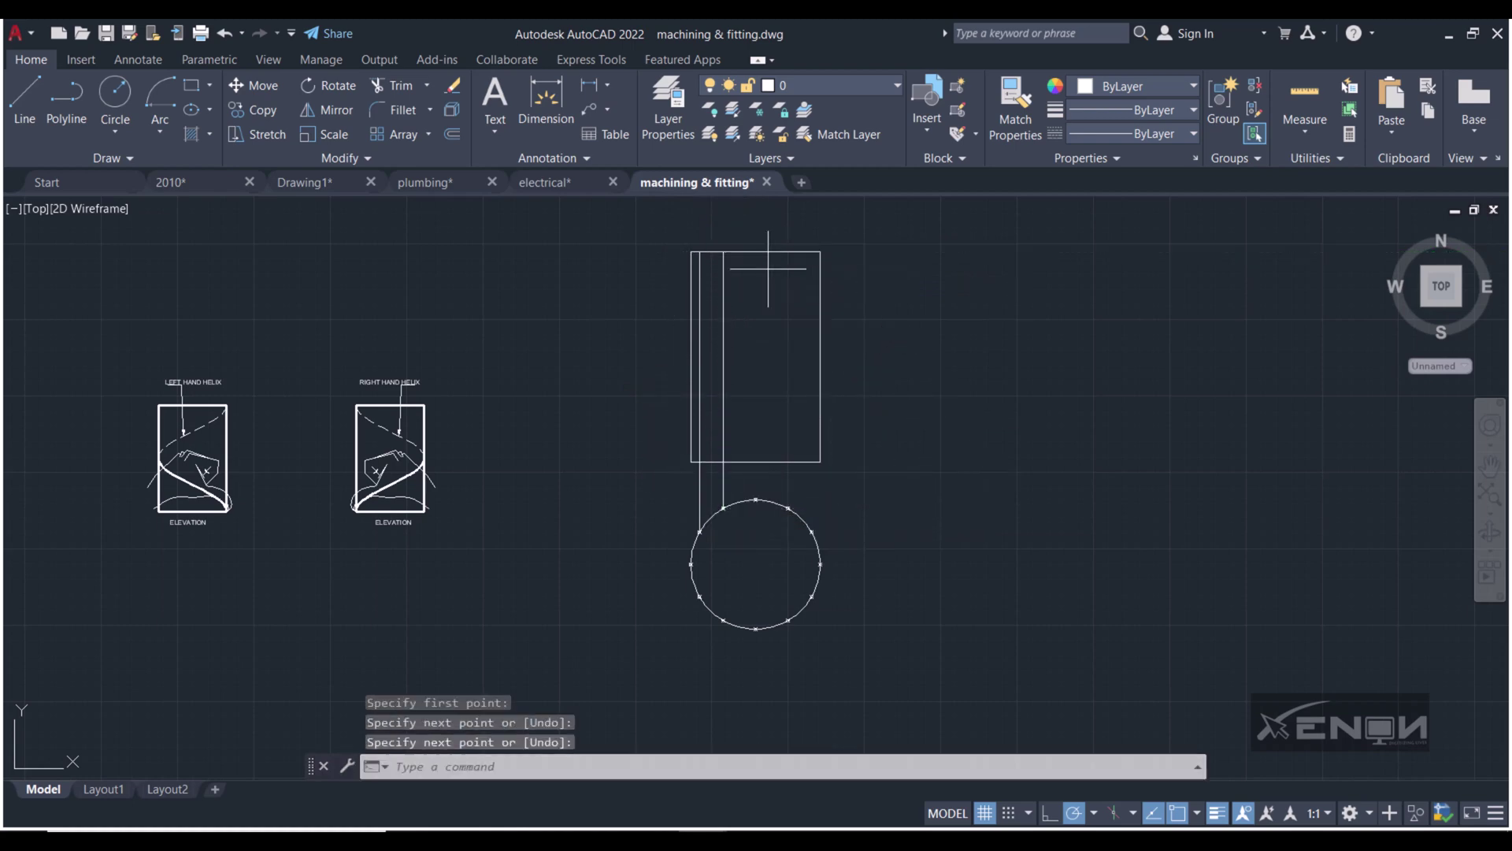
# - Add a projection line from the circle's top point, then select the two left lines
pyautogui.press('Return')
pyautogui.click(755, 500)
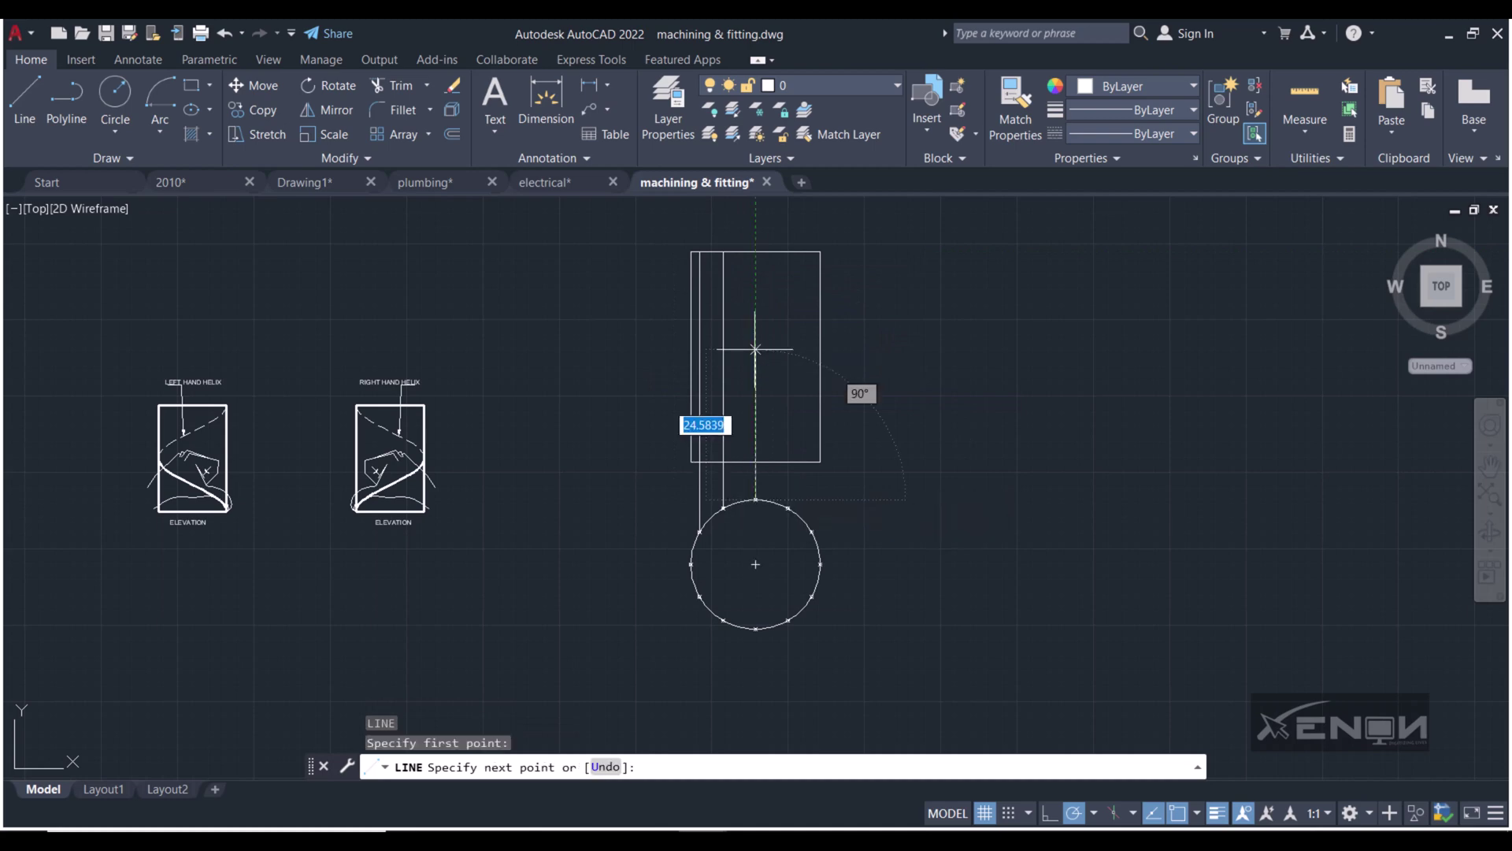
pyautogui.click(755, 252)
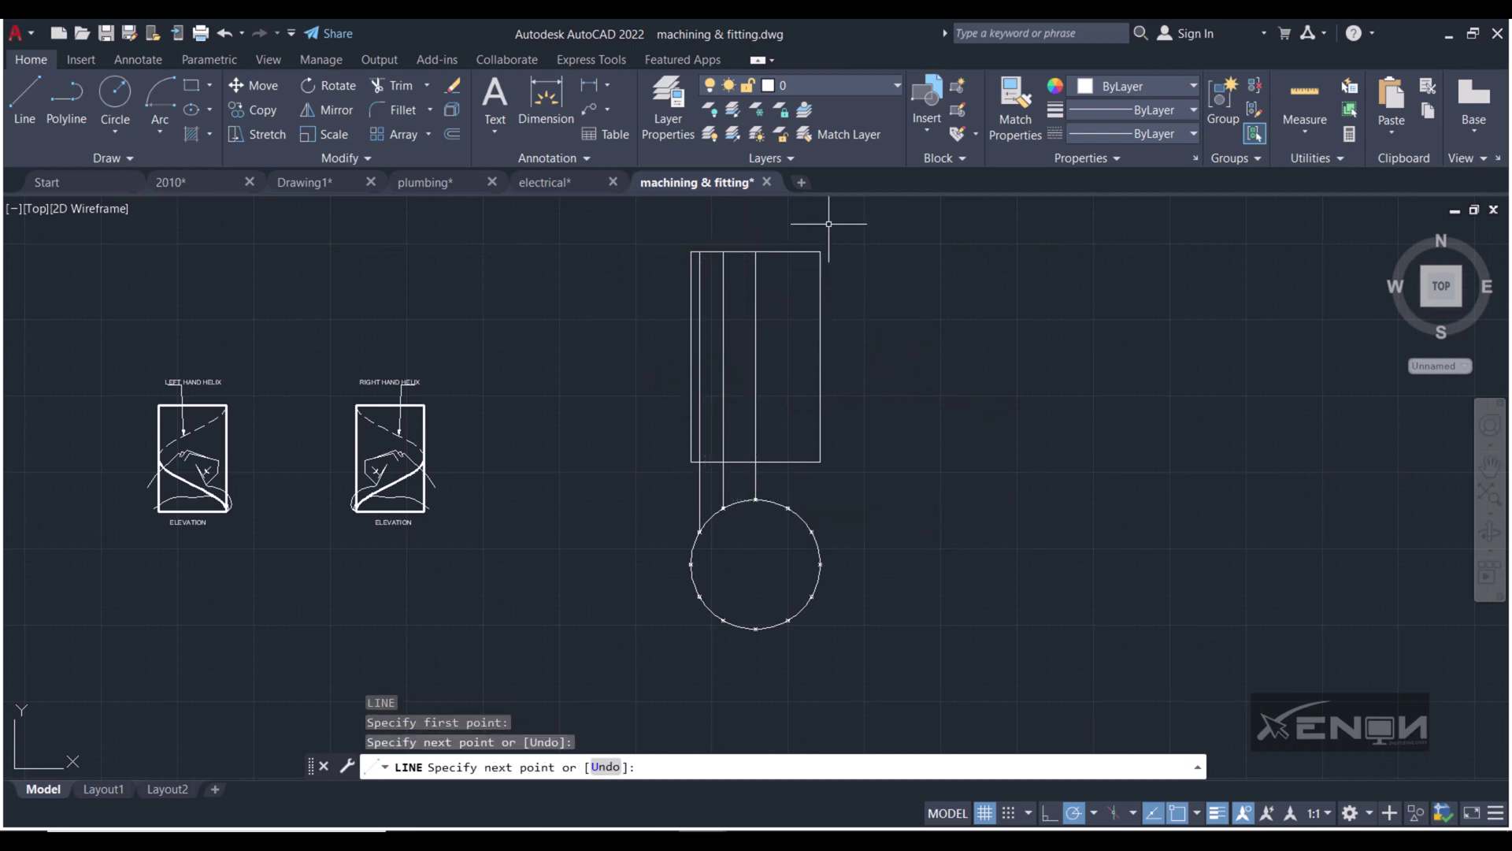
pyautogui.press('Return')
pyautogui.click(742, 380)
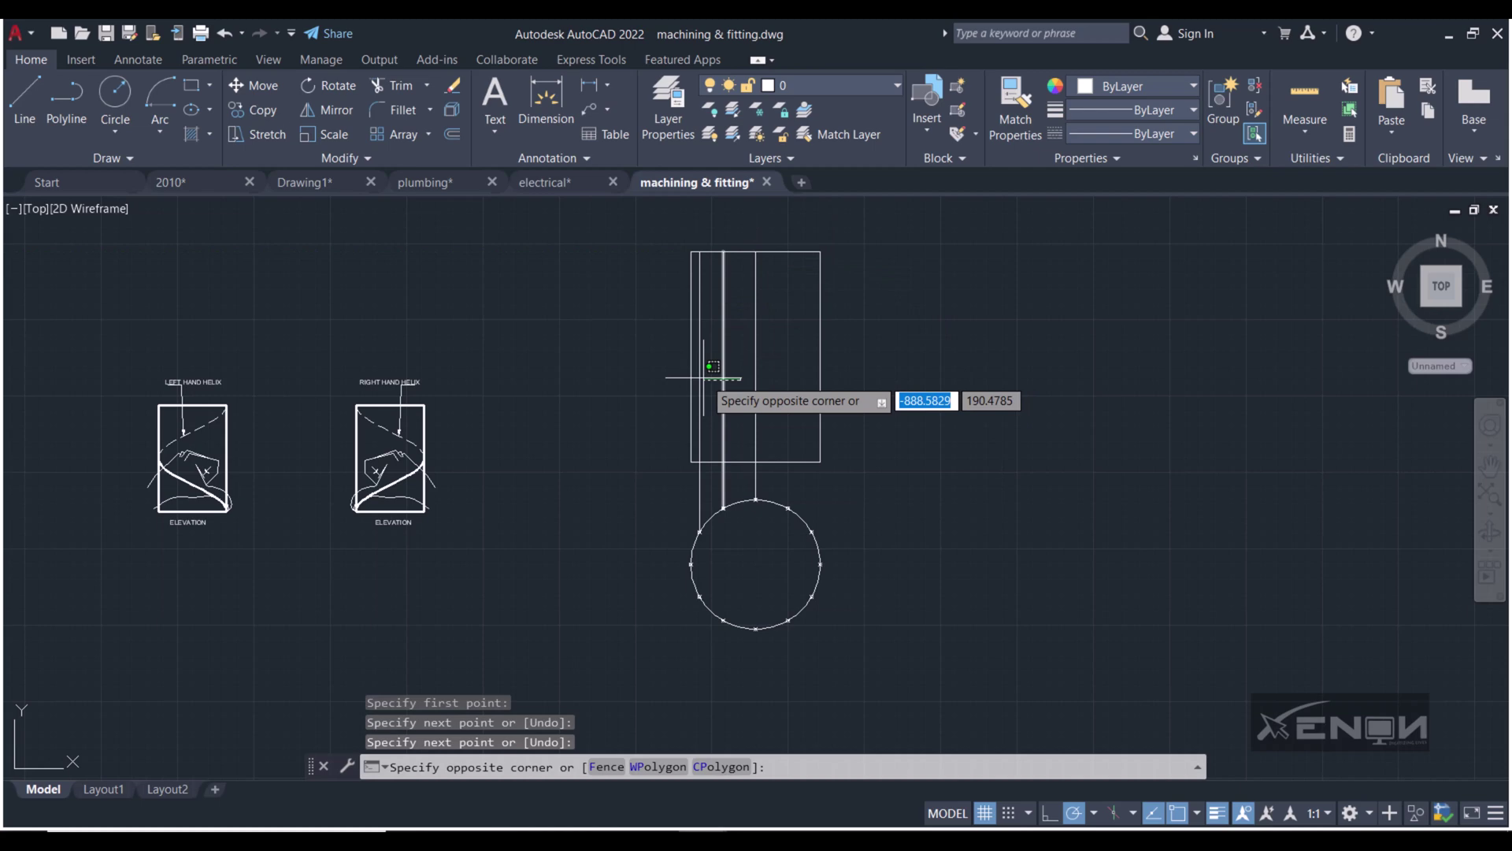
pyautogui.click(698, 371)
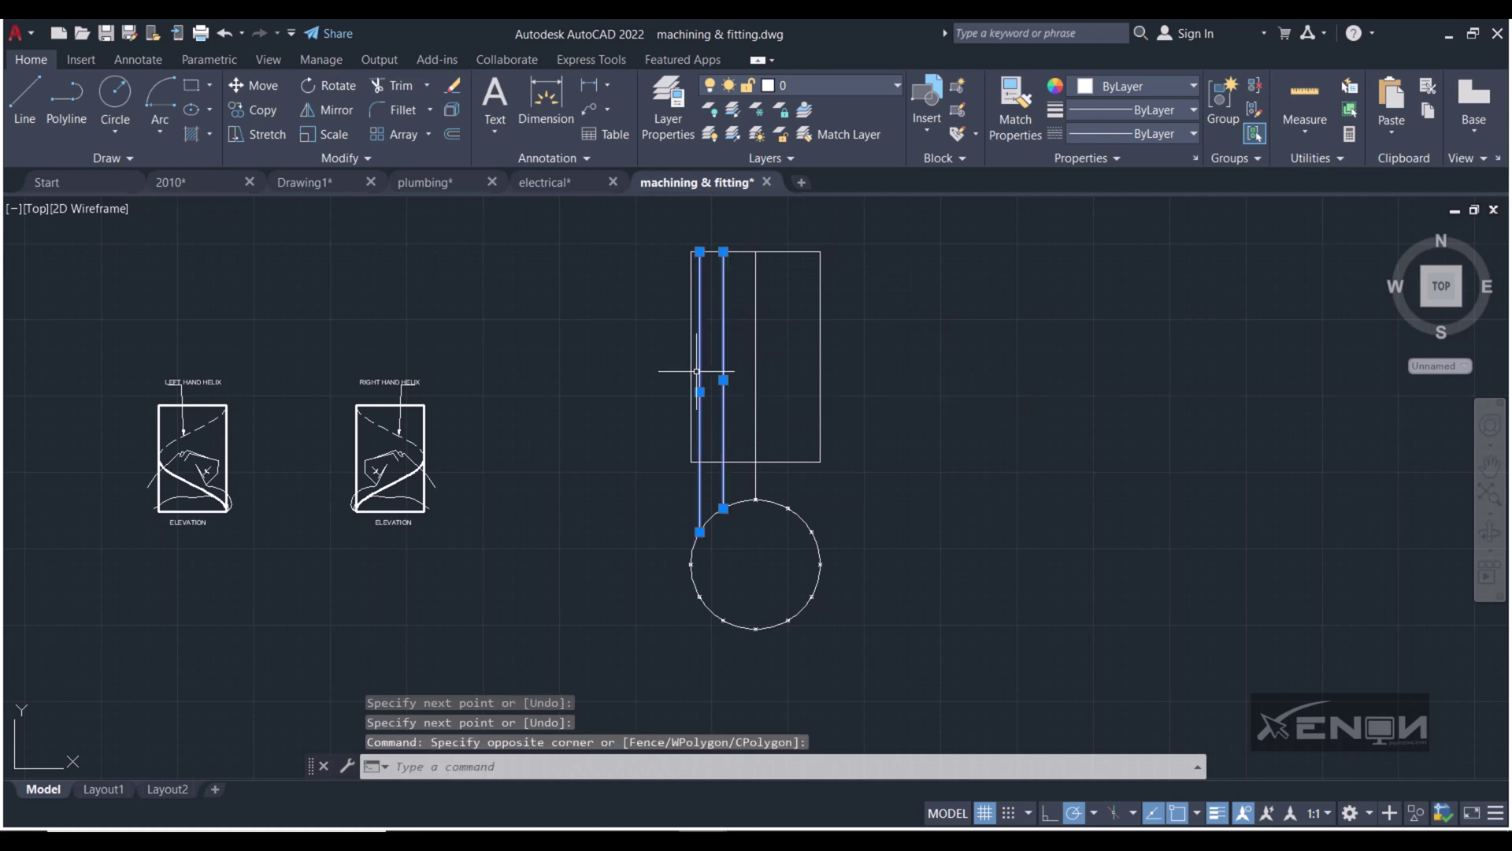
# - Mirror the two projection lines across the vertical centre line, keeping the originals
pyautogui.click(329, 109)
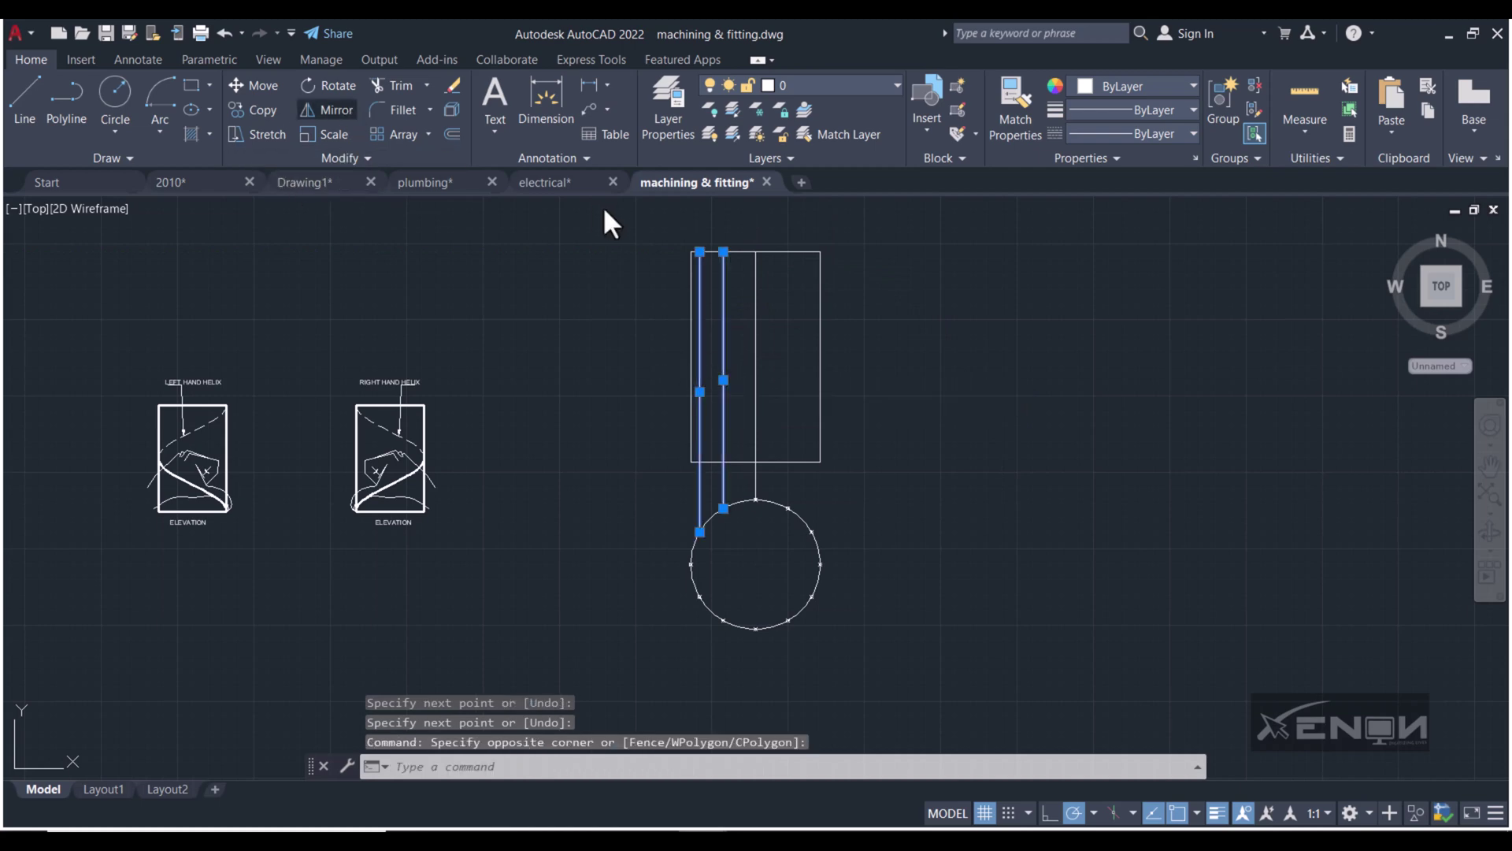
pyautogui.click(757, 252)
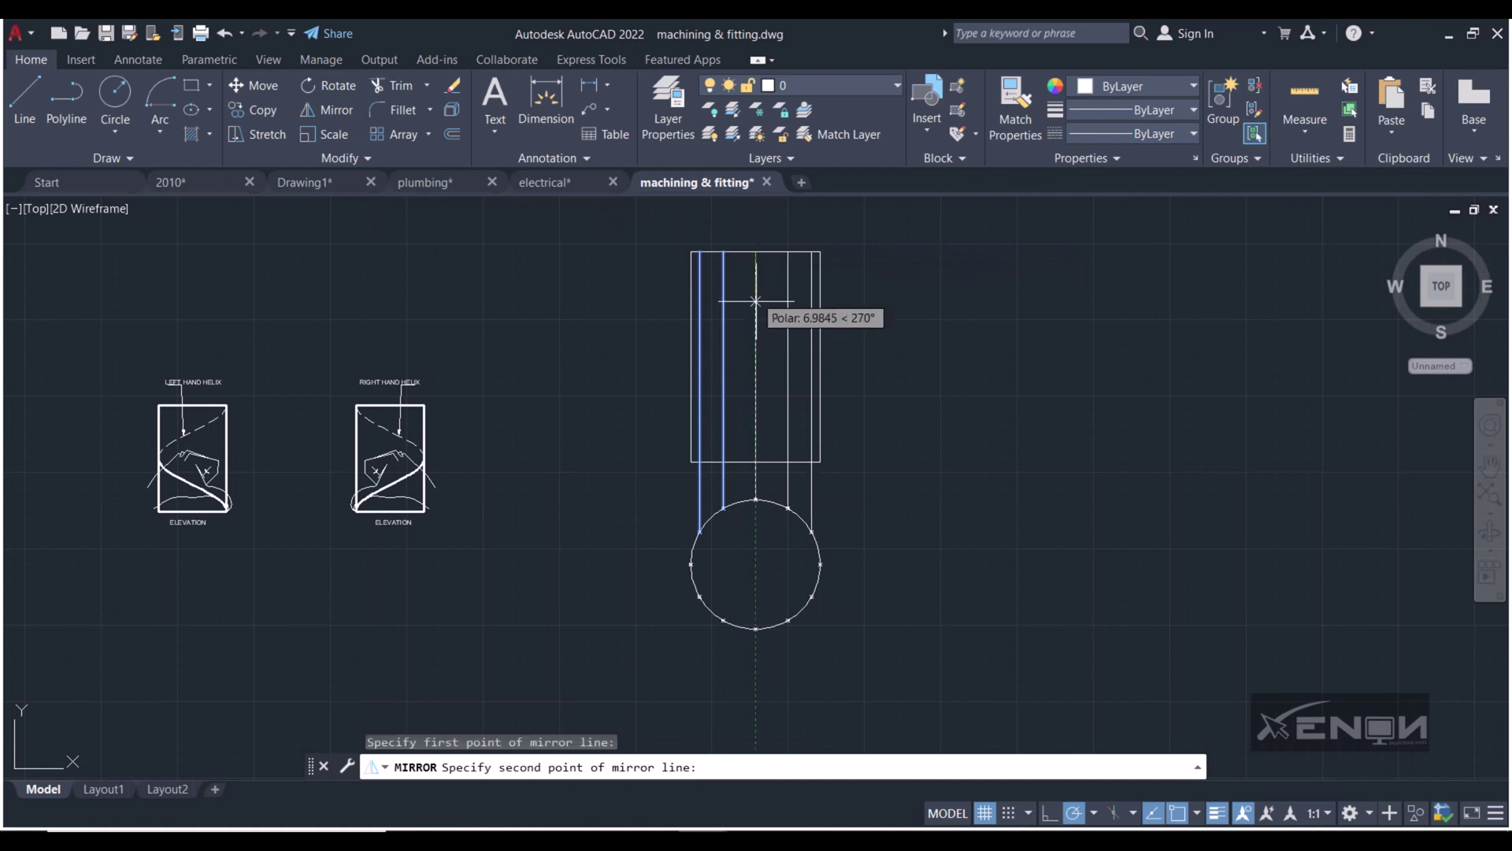
pyautogui.click(757, 333)
pyautogui.click(792, 382)
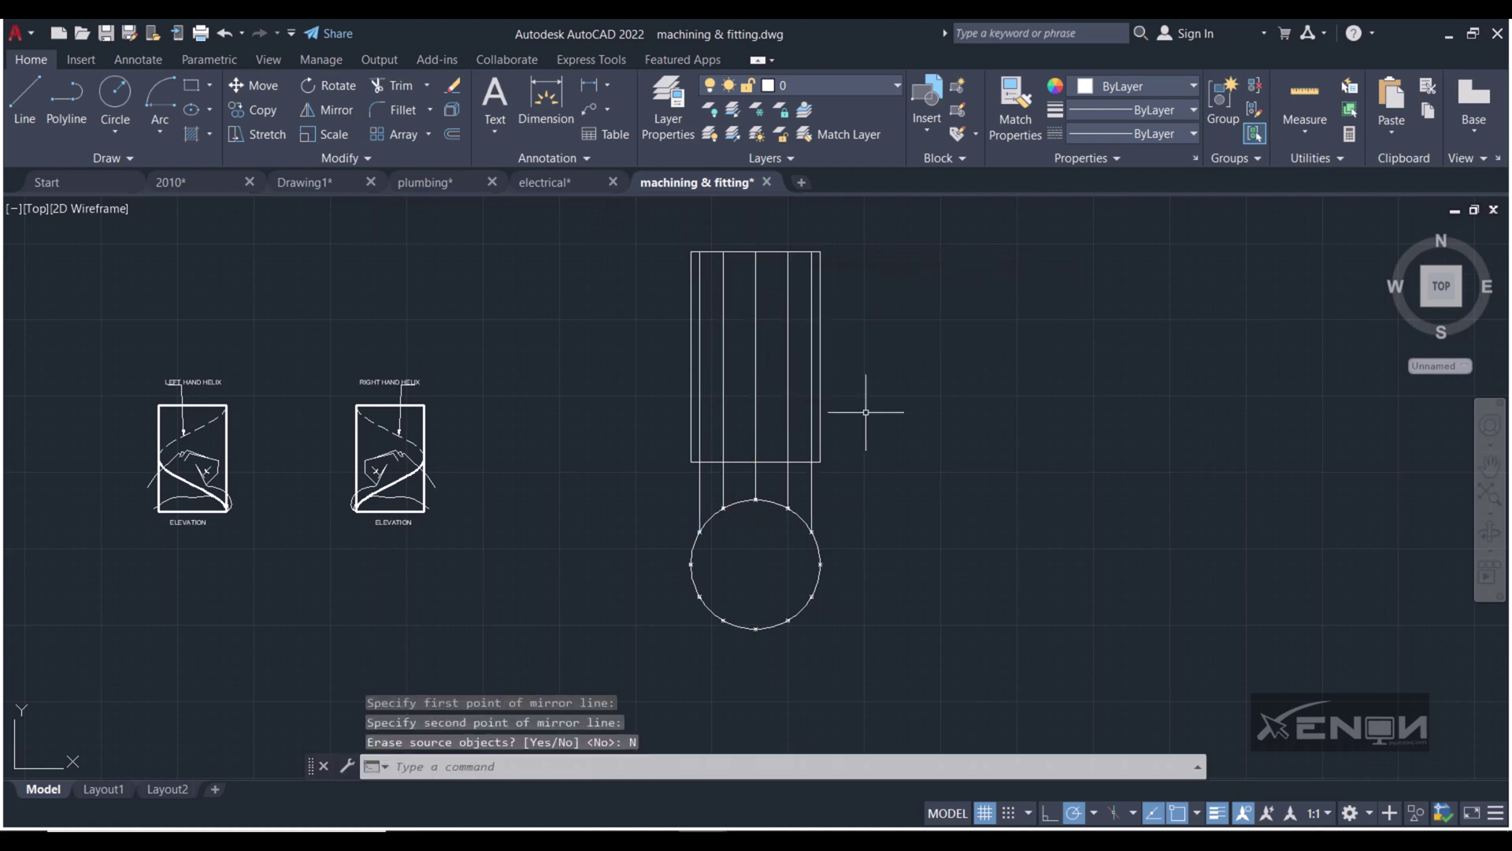
pyautogui.moveTo(871, 412); pyautogui.dragTo(816, 474, button='middle')
pyautogui.scroll(3, 774, 331)
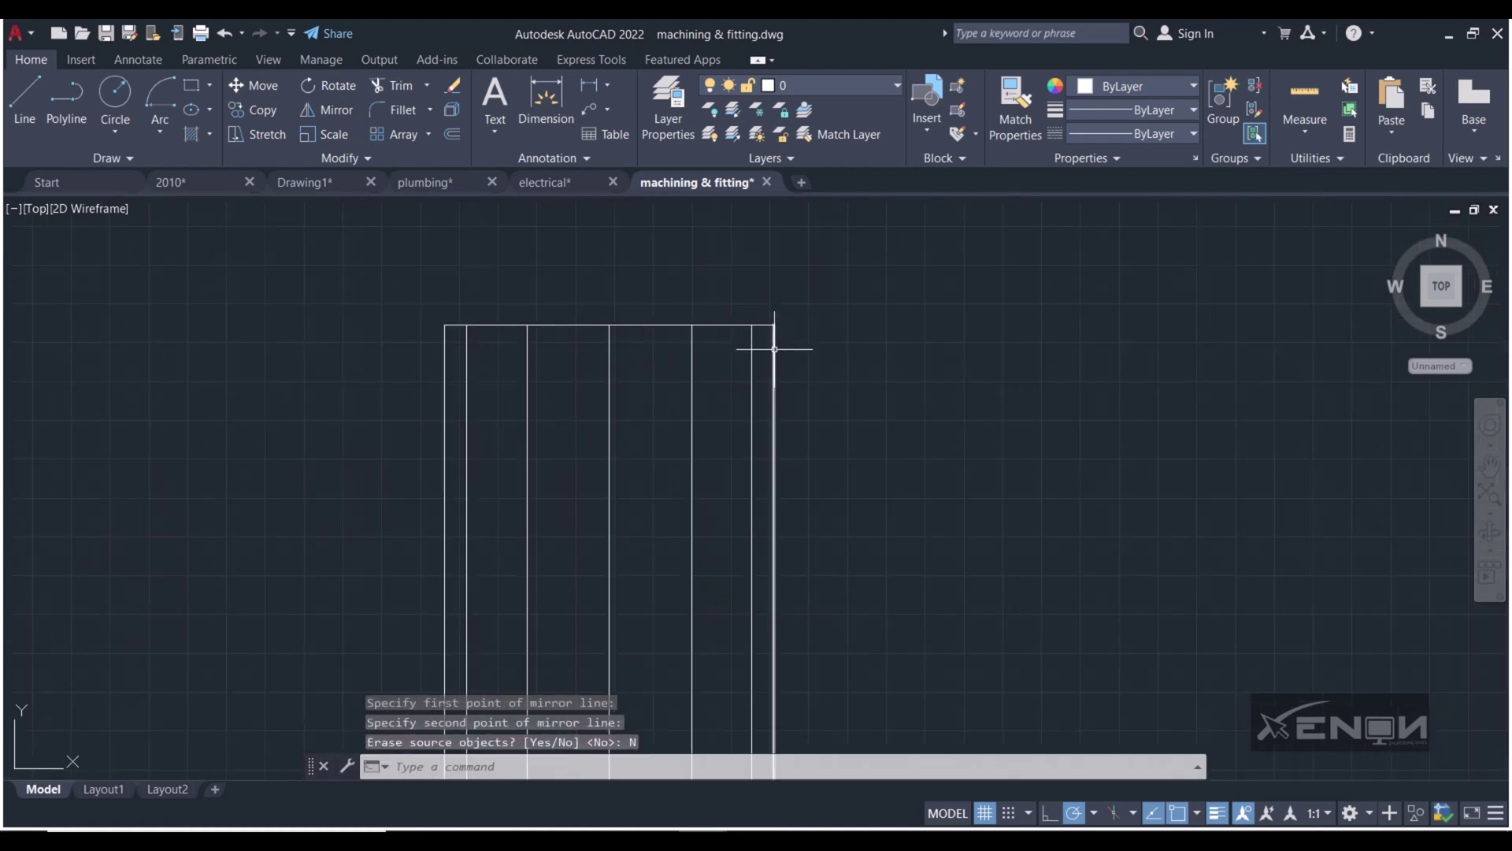
pyautogui.scroll(-2, 895, 479)
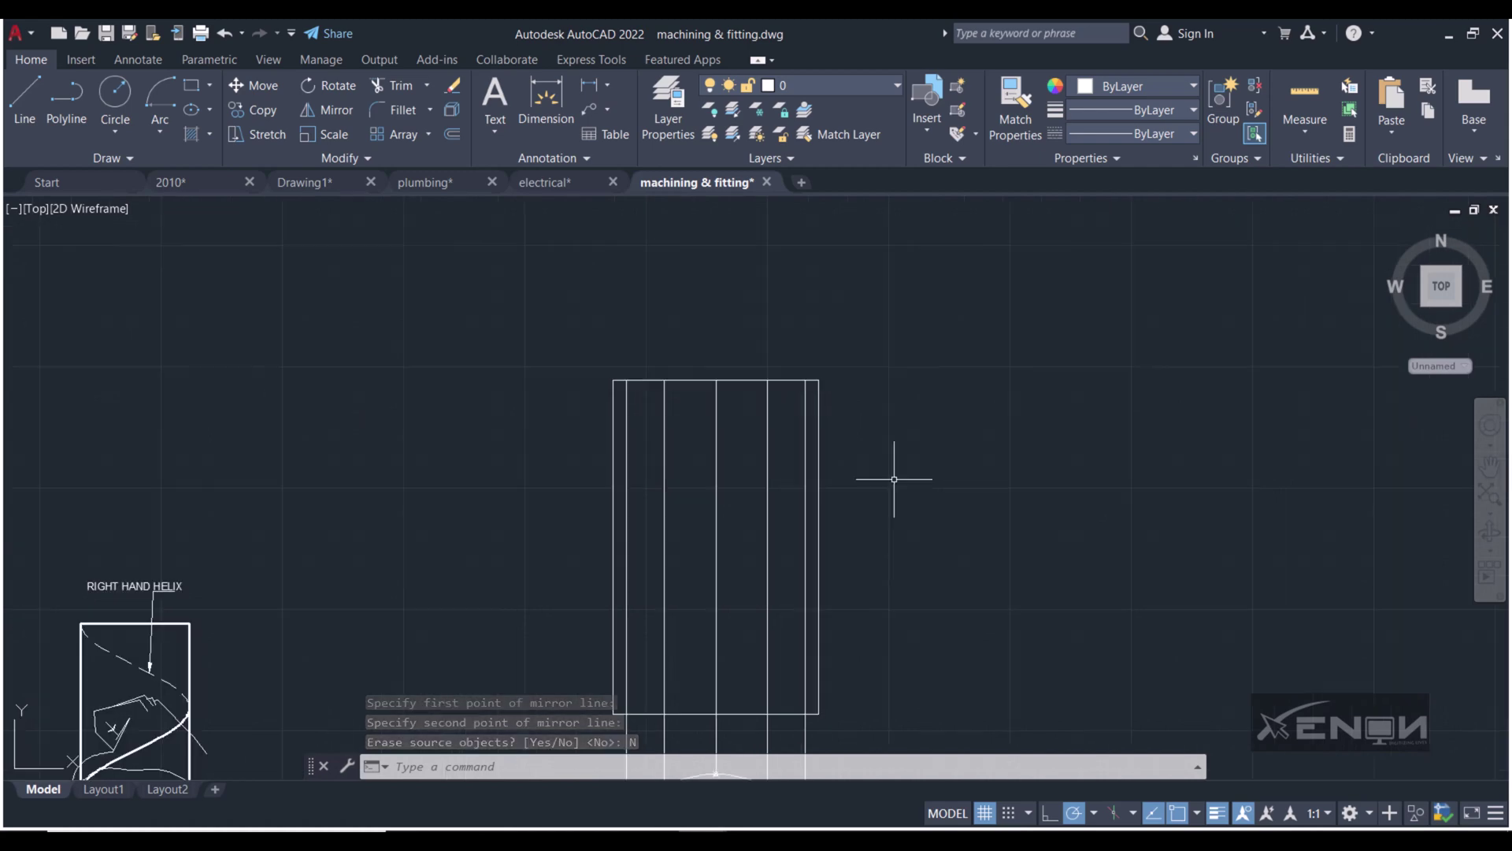
# - Divide the rectangle's right edge into 12 equal parts
pyautogui.moveTo(890, 489); pyautogui.dragTo(874, 450, button='middle')
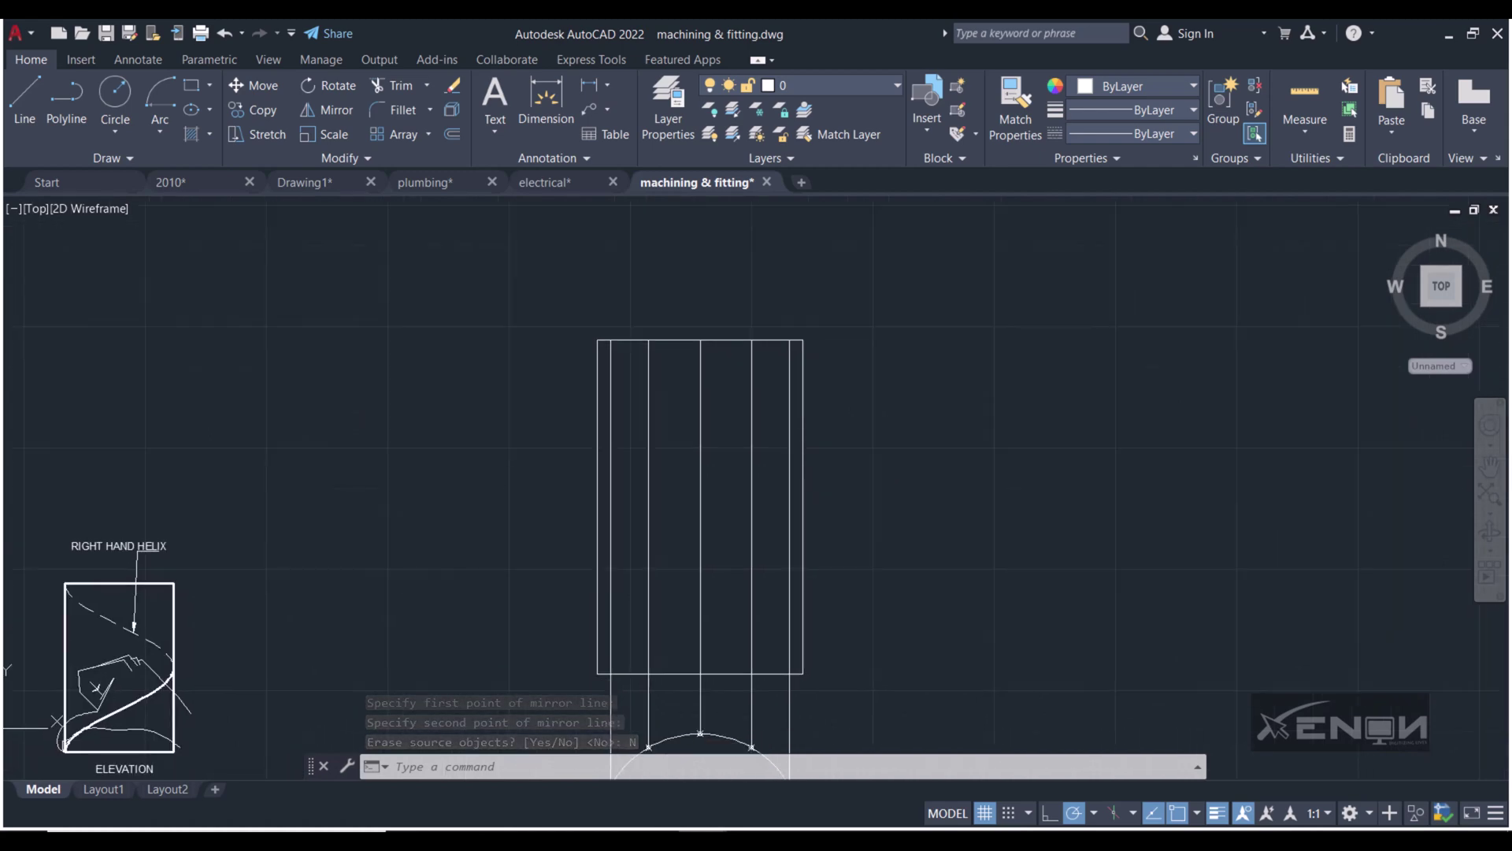
pyautogui.click(136, 159)
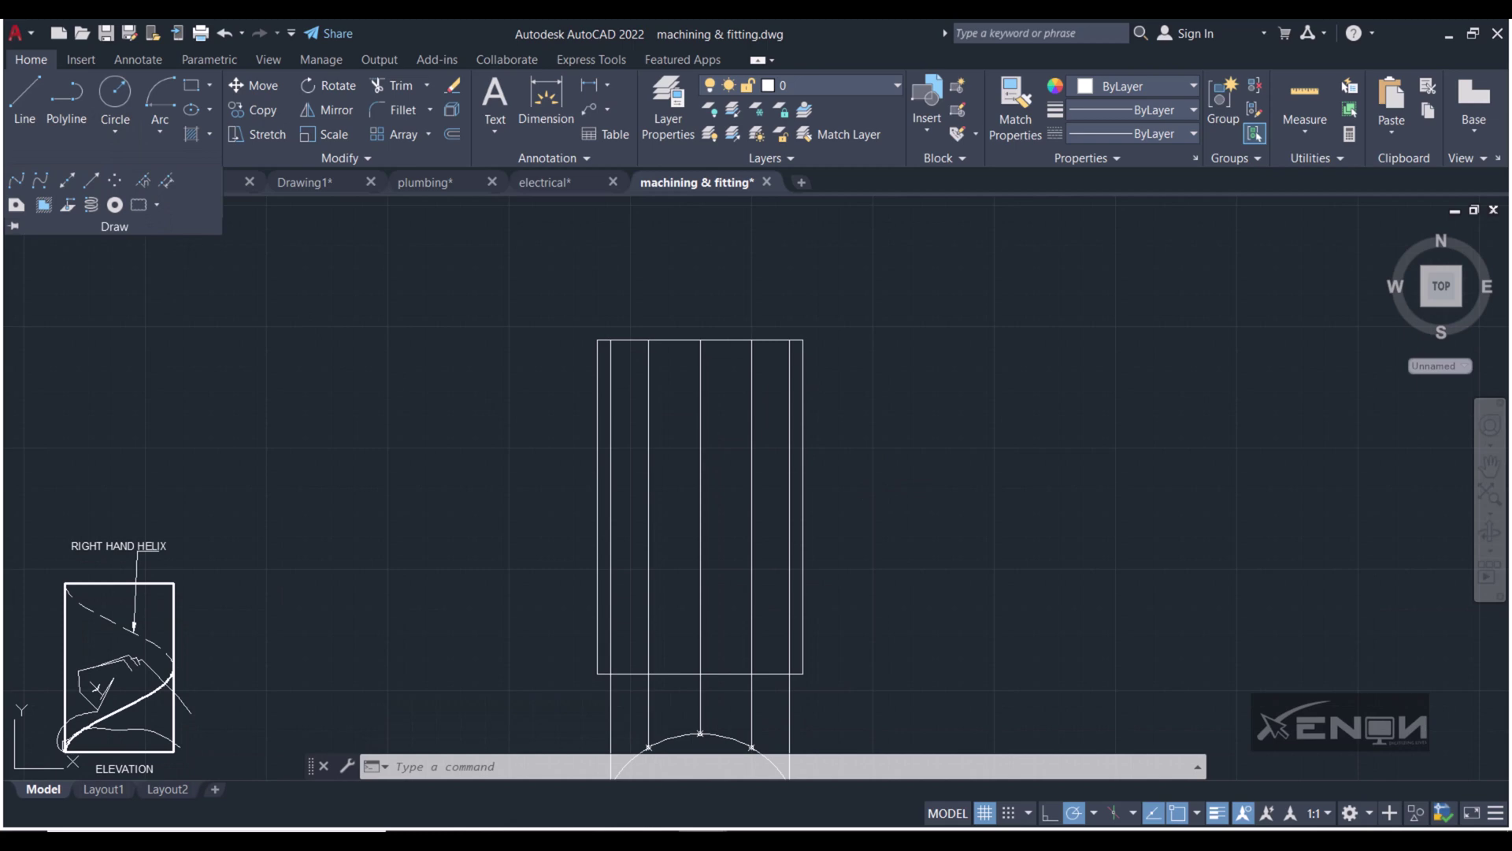
pyautogui.write('div')
pyautogui.press('Return')
pyautogui.click(805, 406)
pyautogui.write('12')
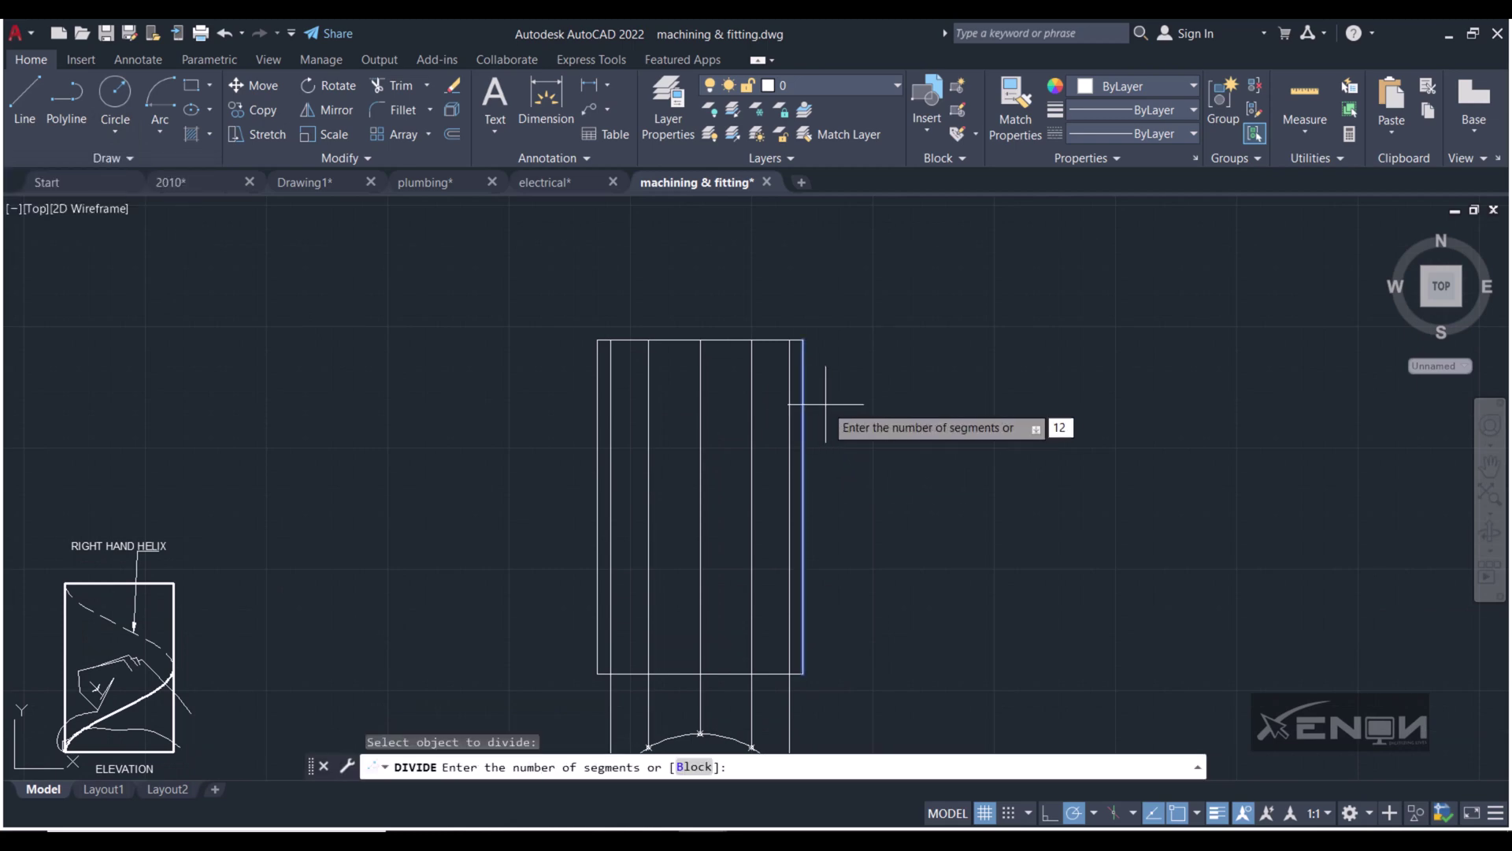
pyautogui.press('Return')
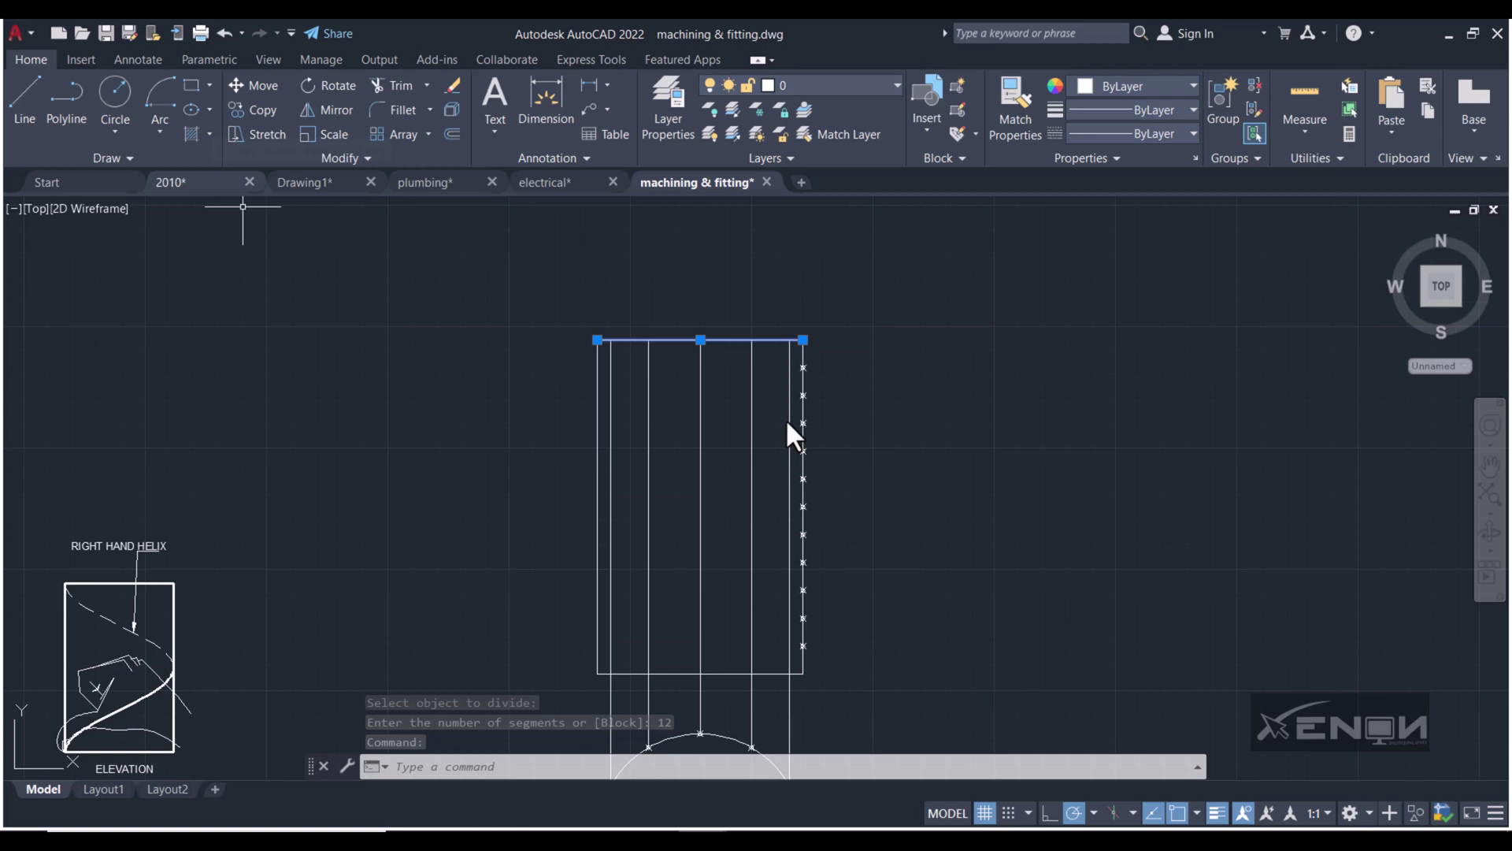
pyautogui.write('co')
# - Copy the rectangle's top edge down onto the first four division marks
pyautogui.press('Return')
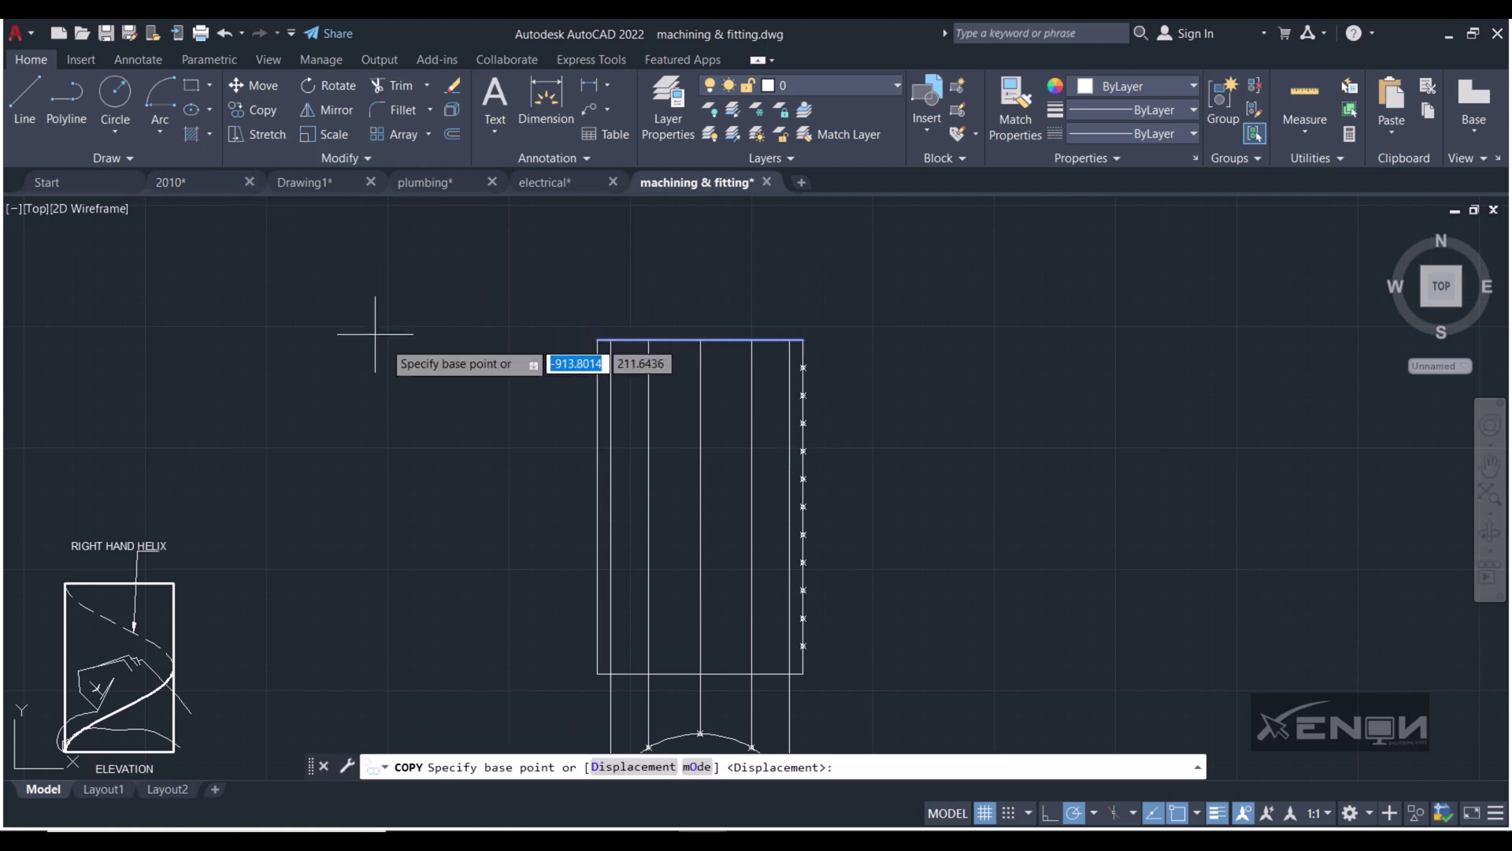
pyautogui.click(803, 345)
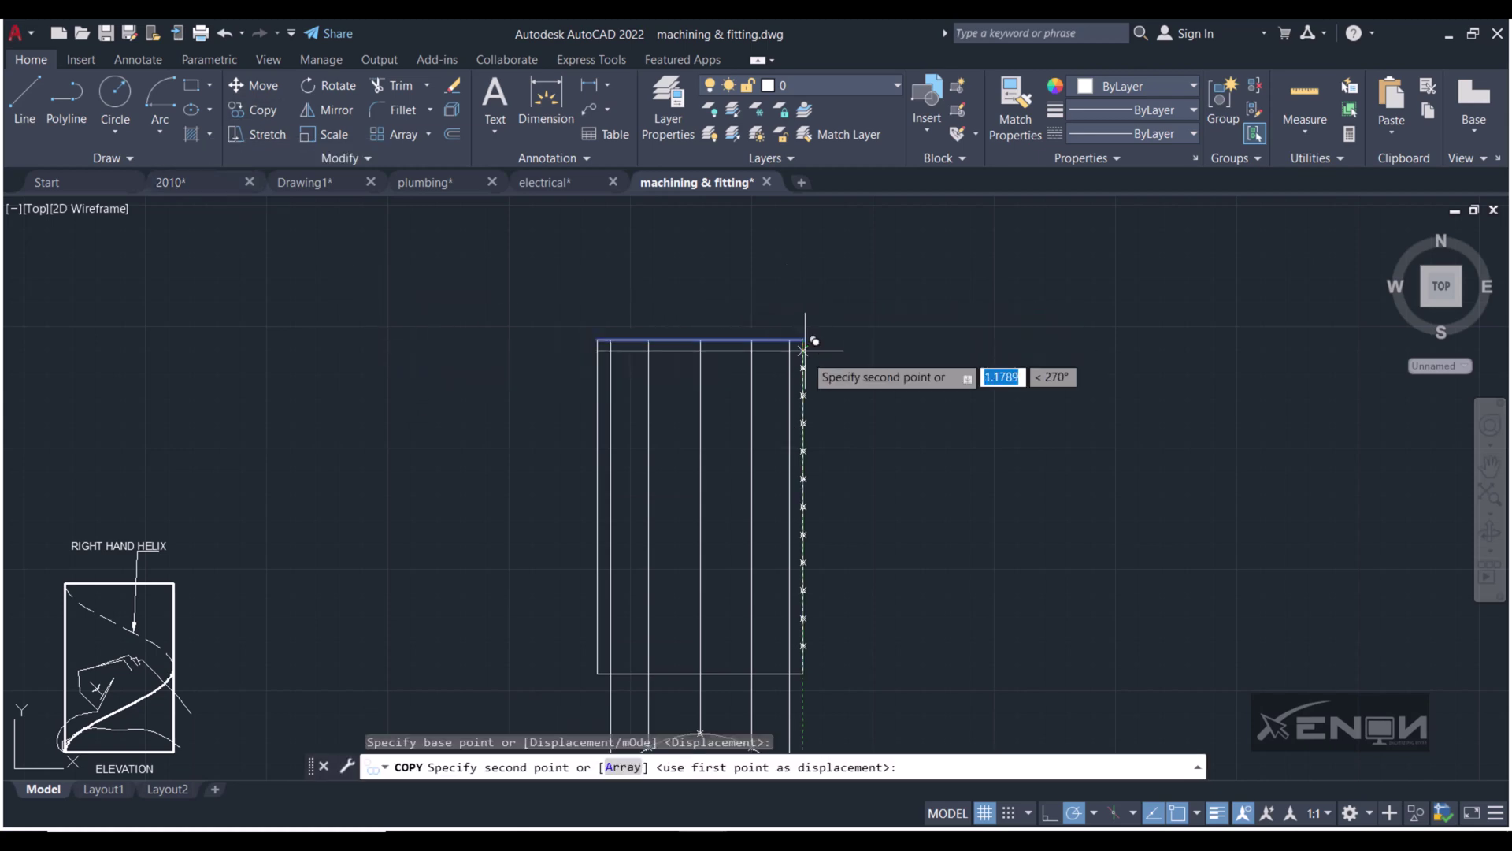
pyautogui.click(803, 368)
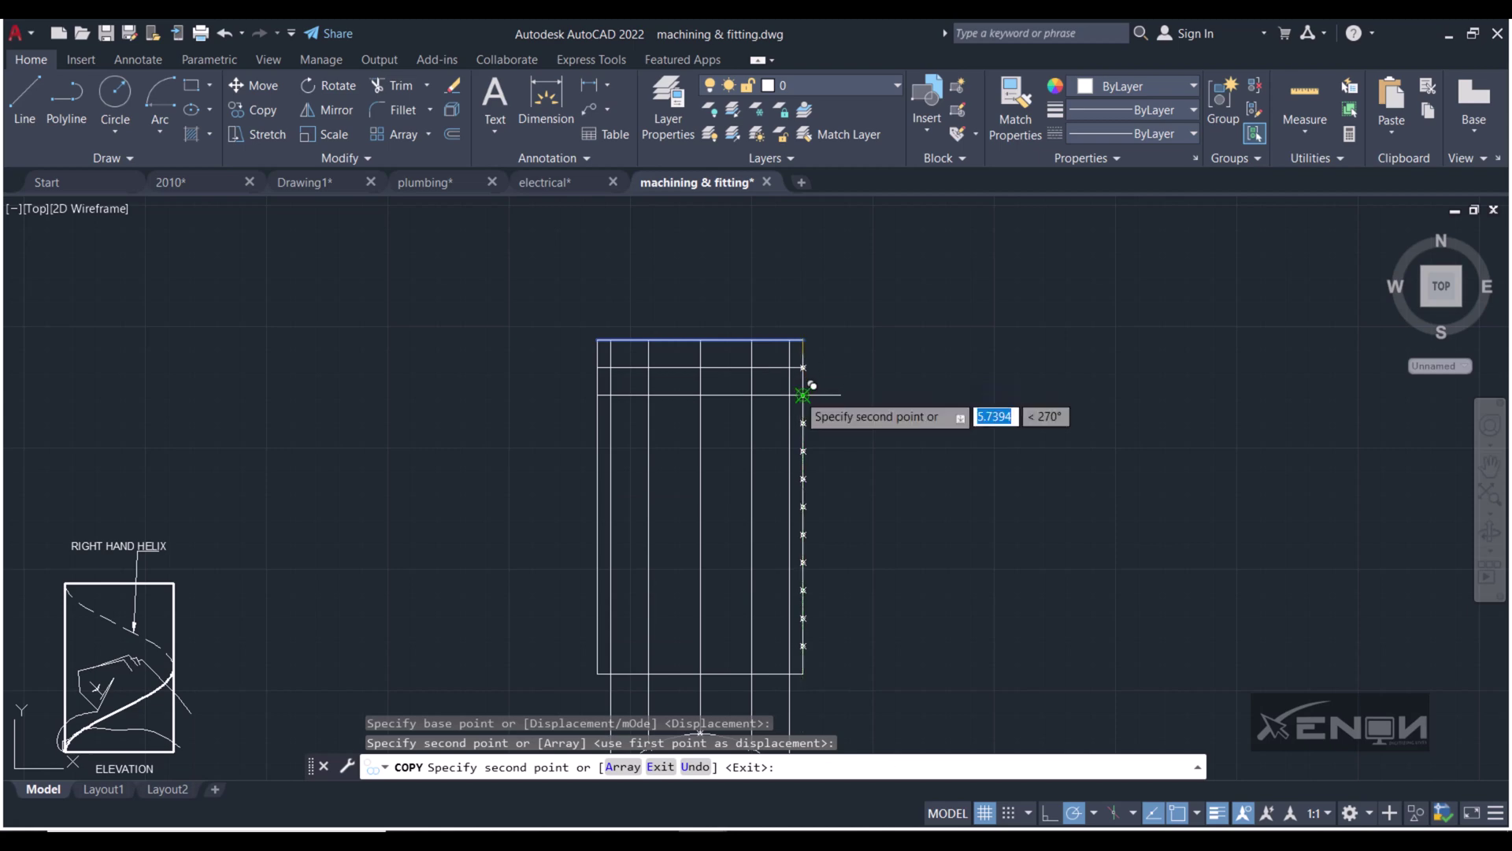
pyautogui.click(804, 395)
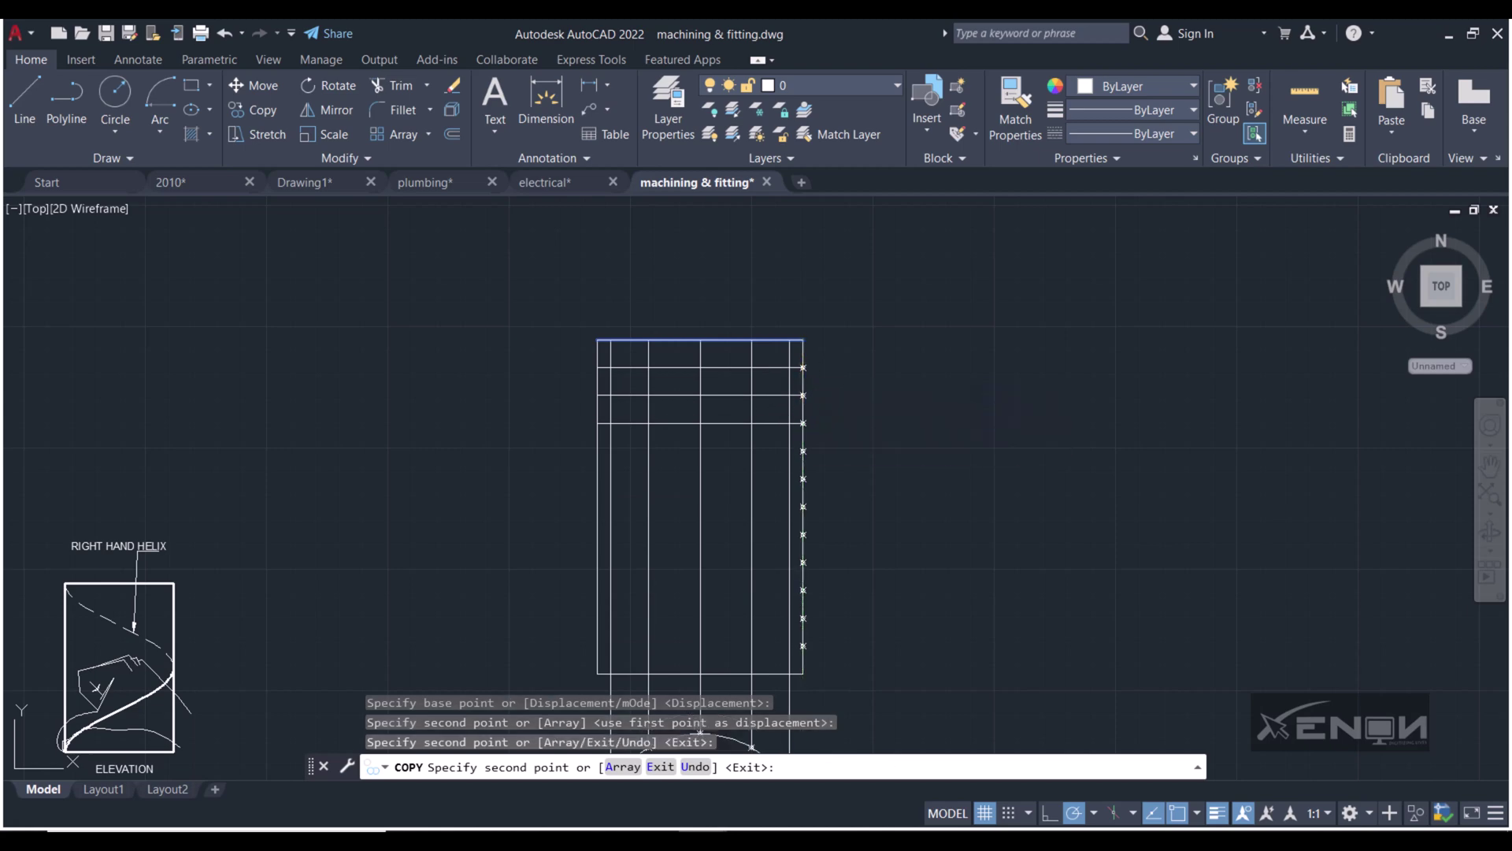
pyautogui.click(804, 423)
pyautogui.click(803, 451)
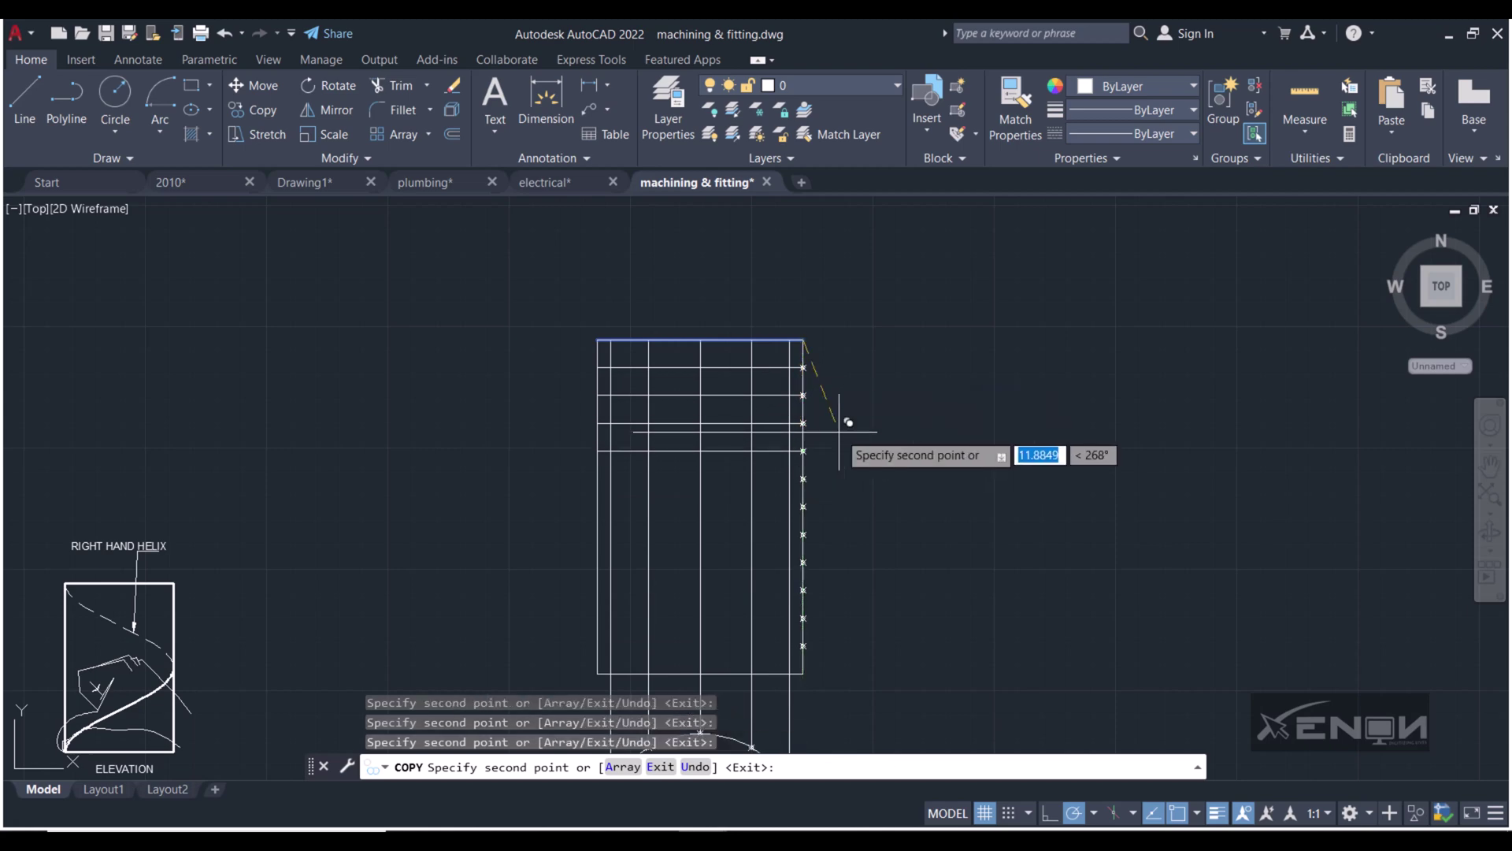
pyautogui.press('Return')
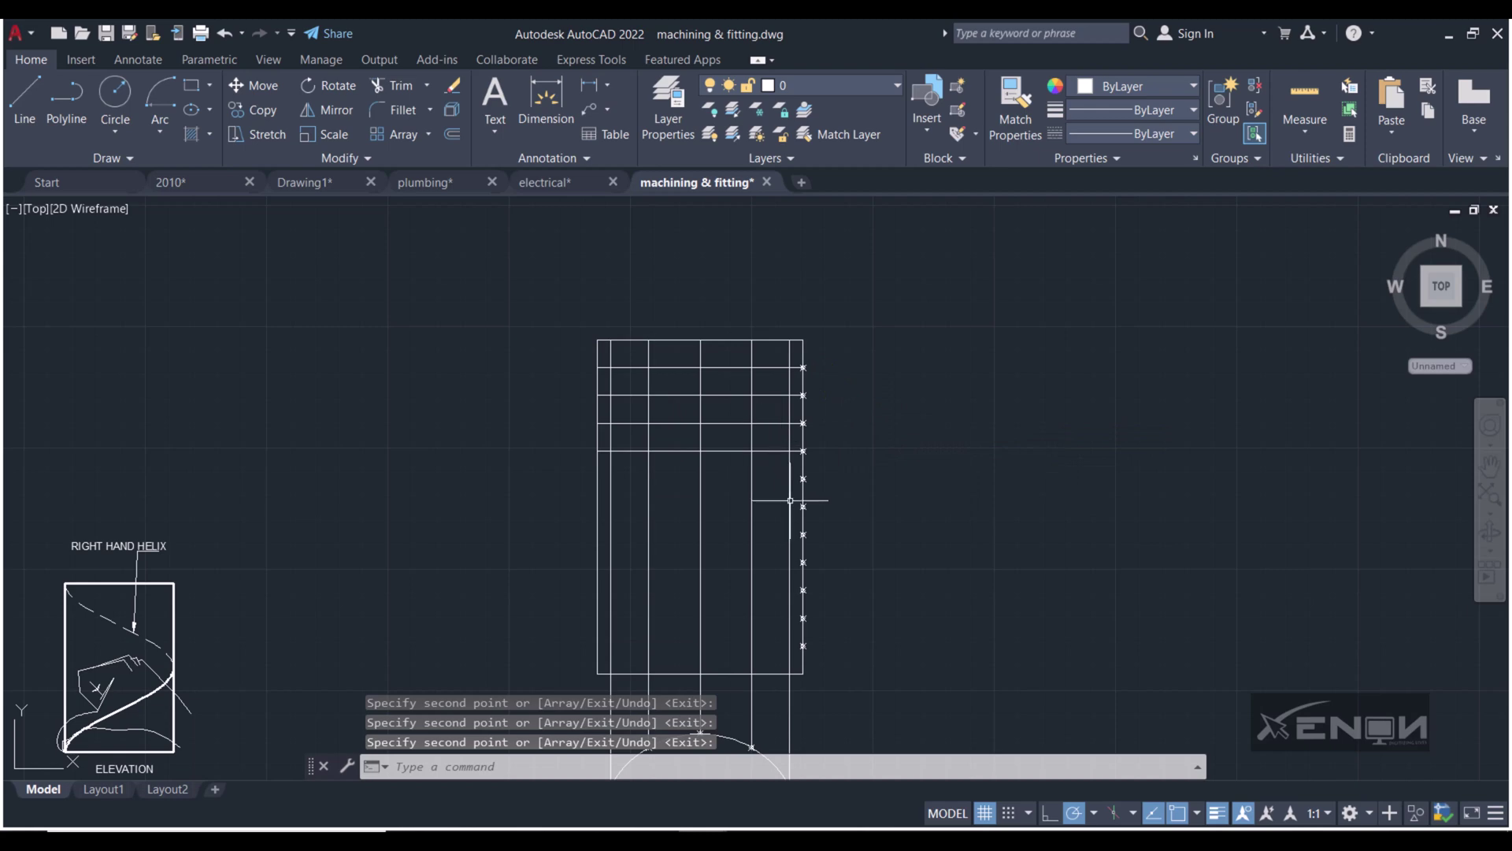
# - Select the five horizontal lines and begin a copy, then cancel it
pyautogui.click(775, 484)
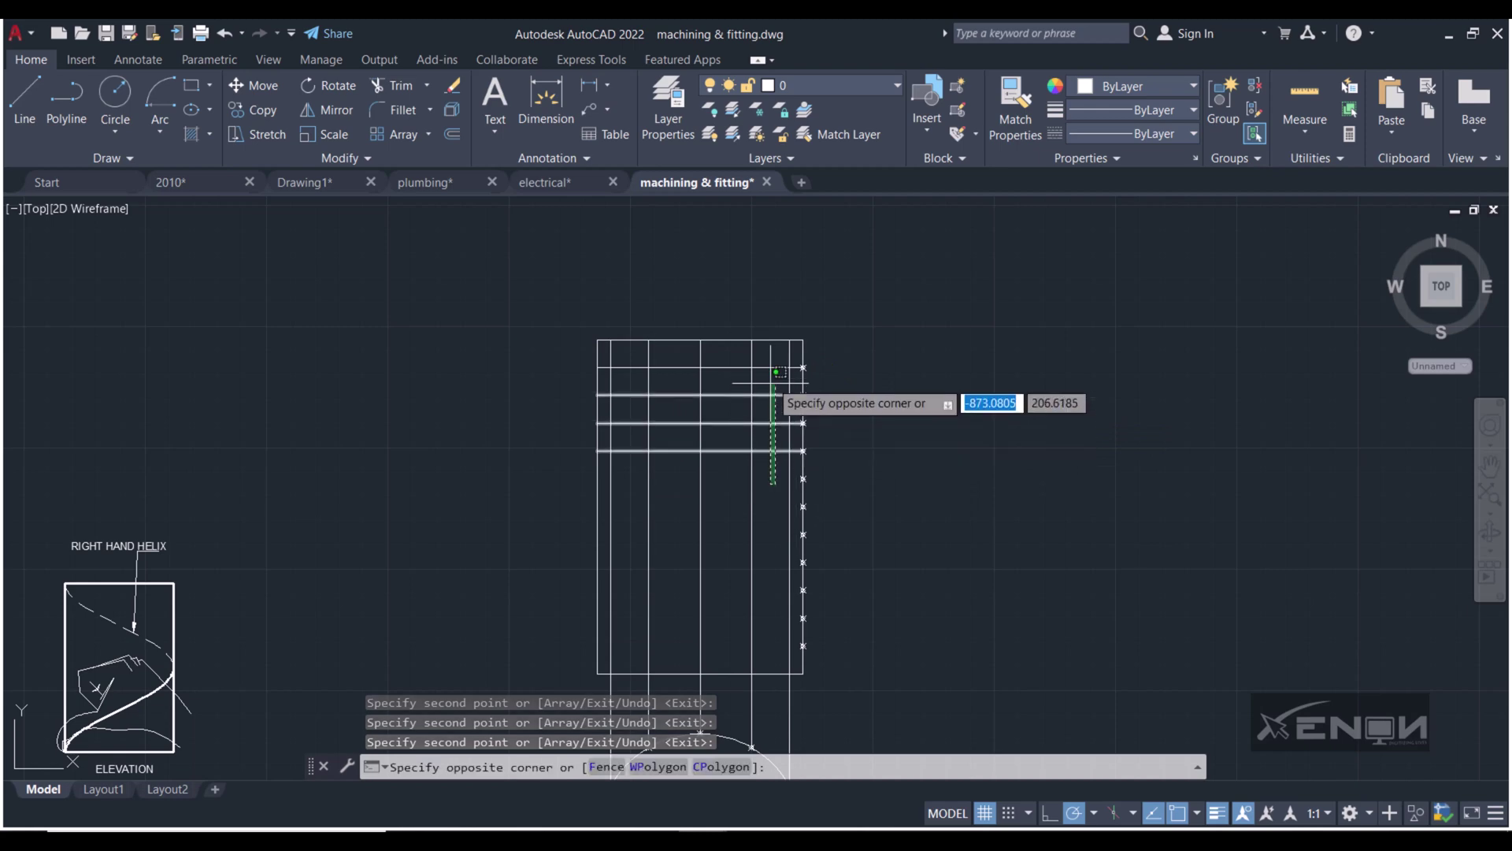
pyautogui.click(765, 326)
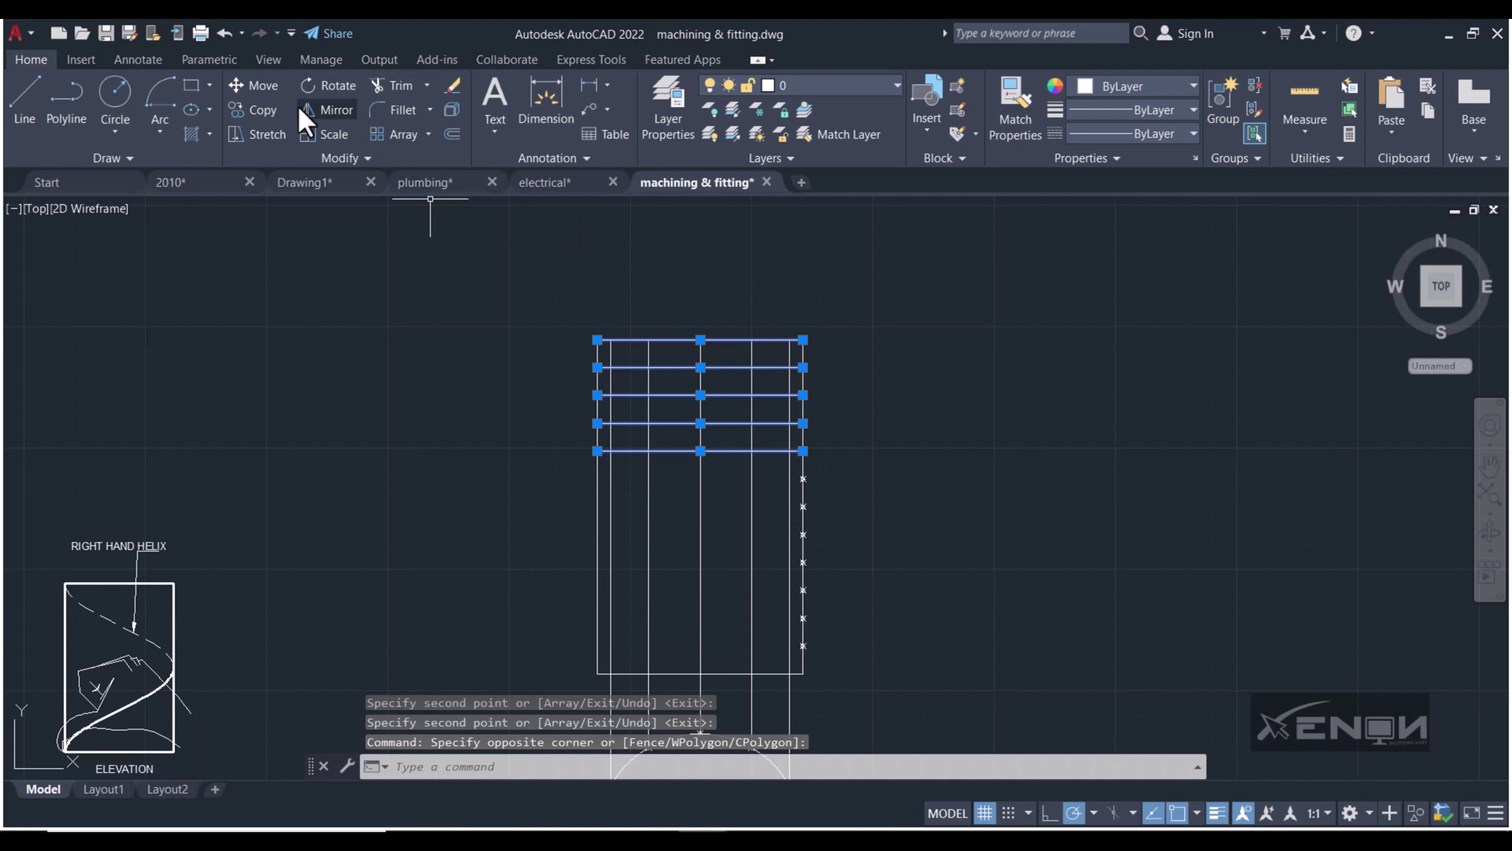
pyautogui.click(274, 108)
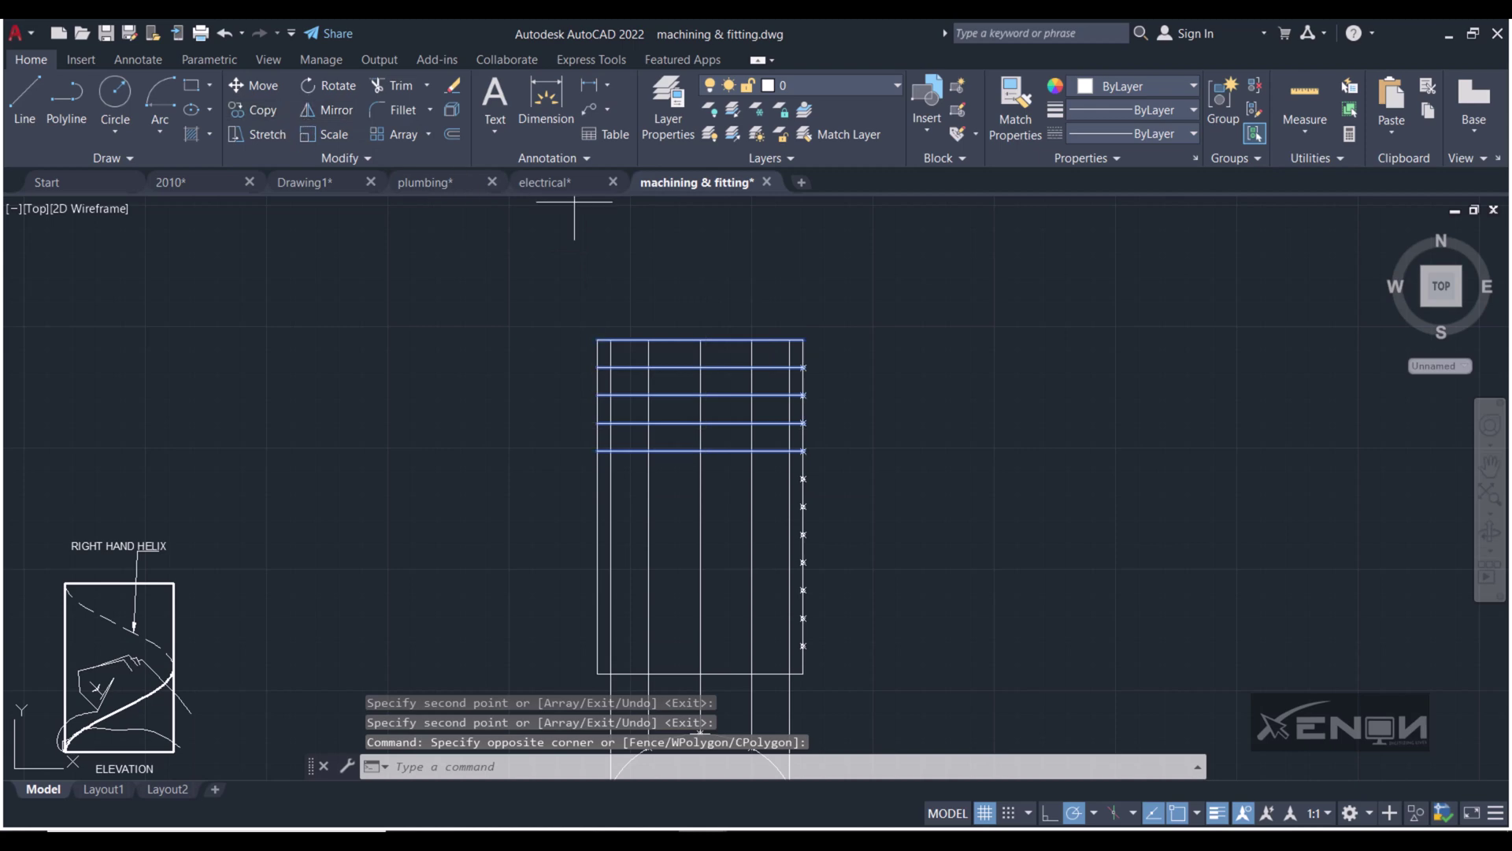
pyautogui.click(803, 341)
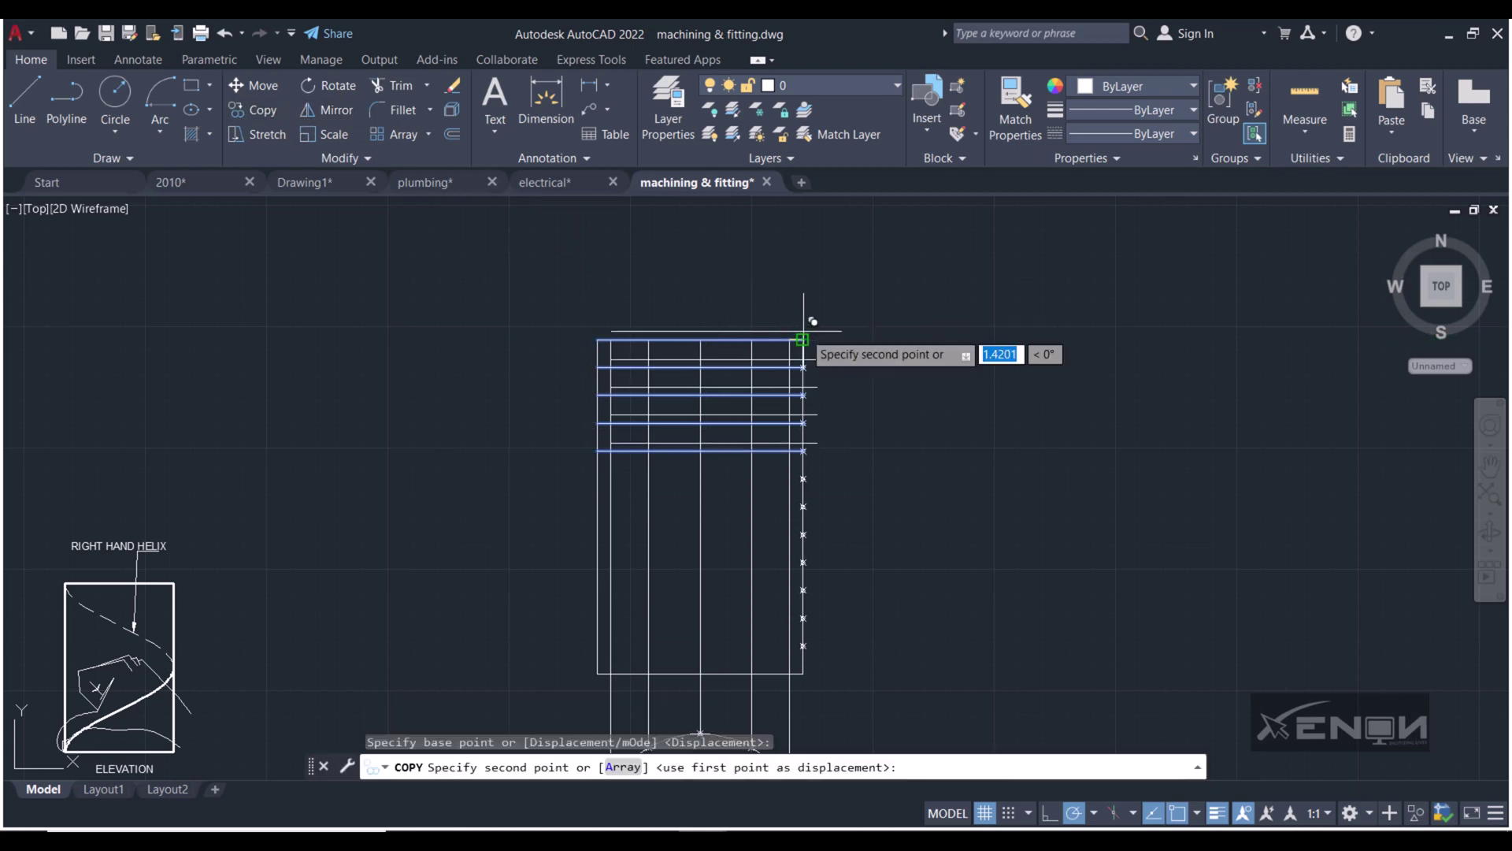
pyautogui.press('Escape')
# - Copy the four lower horizontal lines twice further down the right edge
pyautogui.click(767, 474)
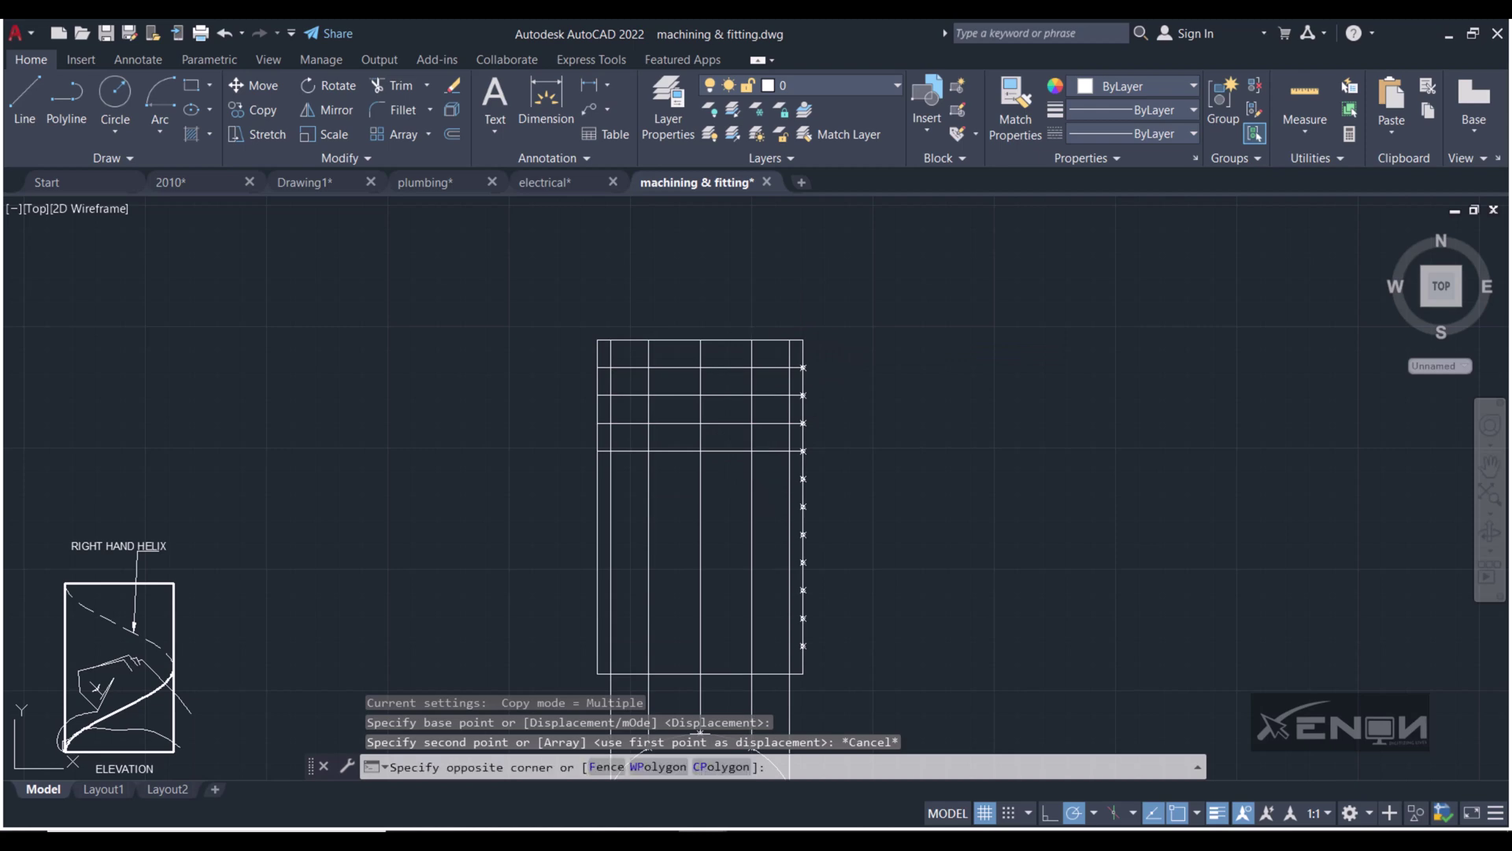
pyautogui.click(773, 351)
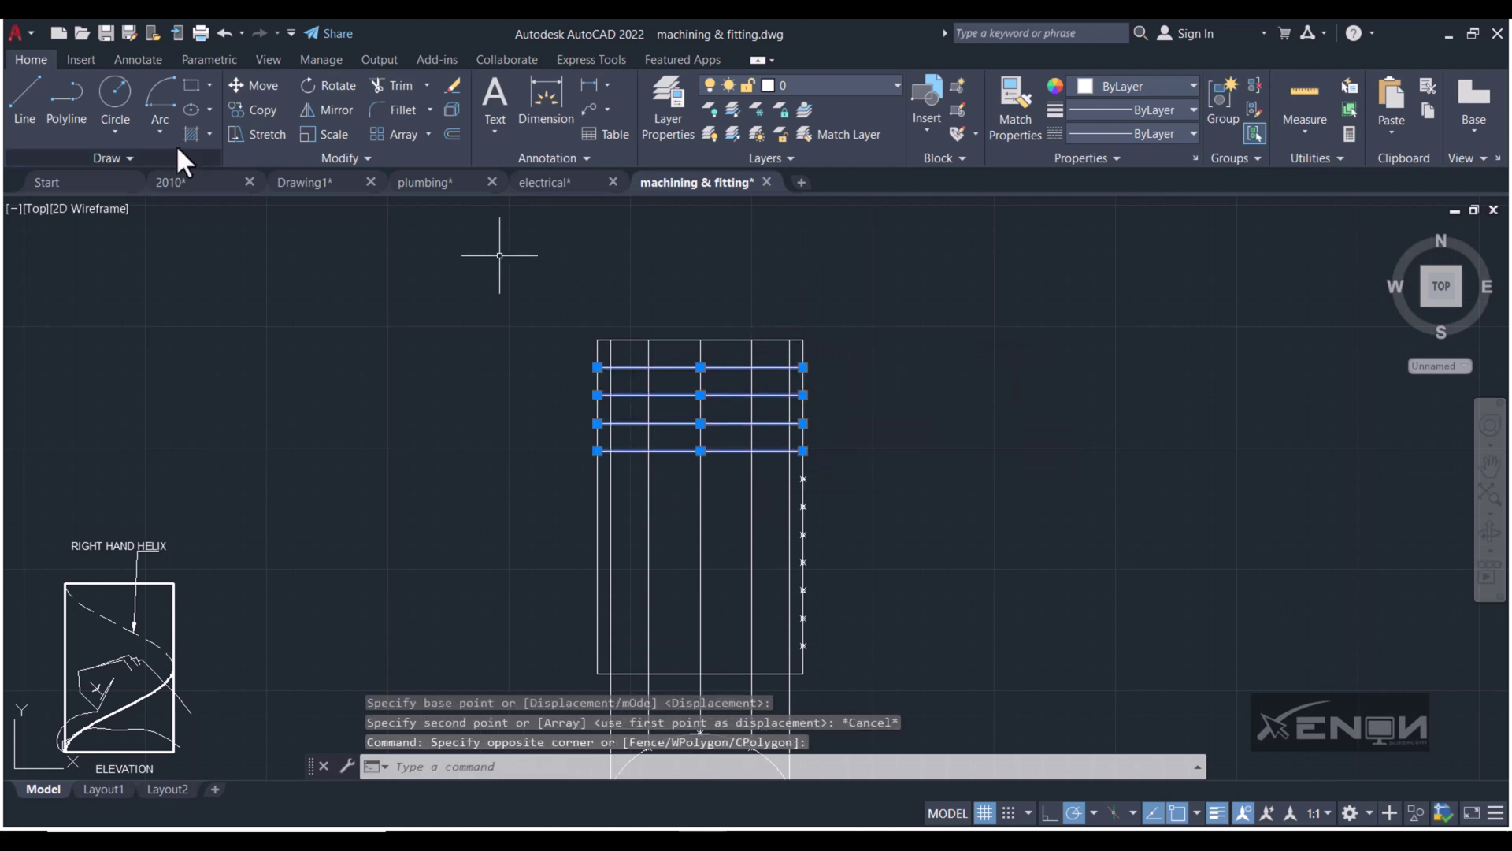
pyautogui.click(250, 109)
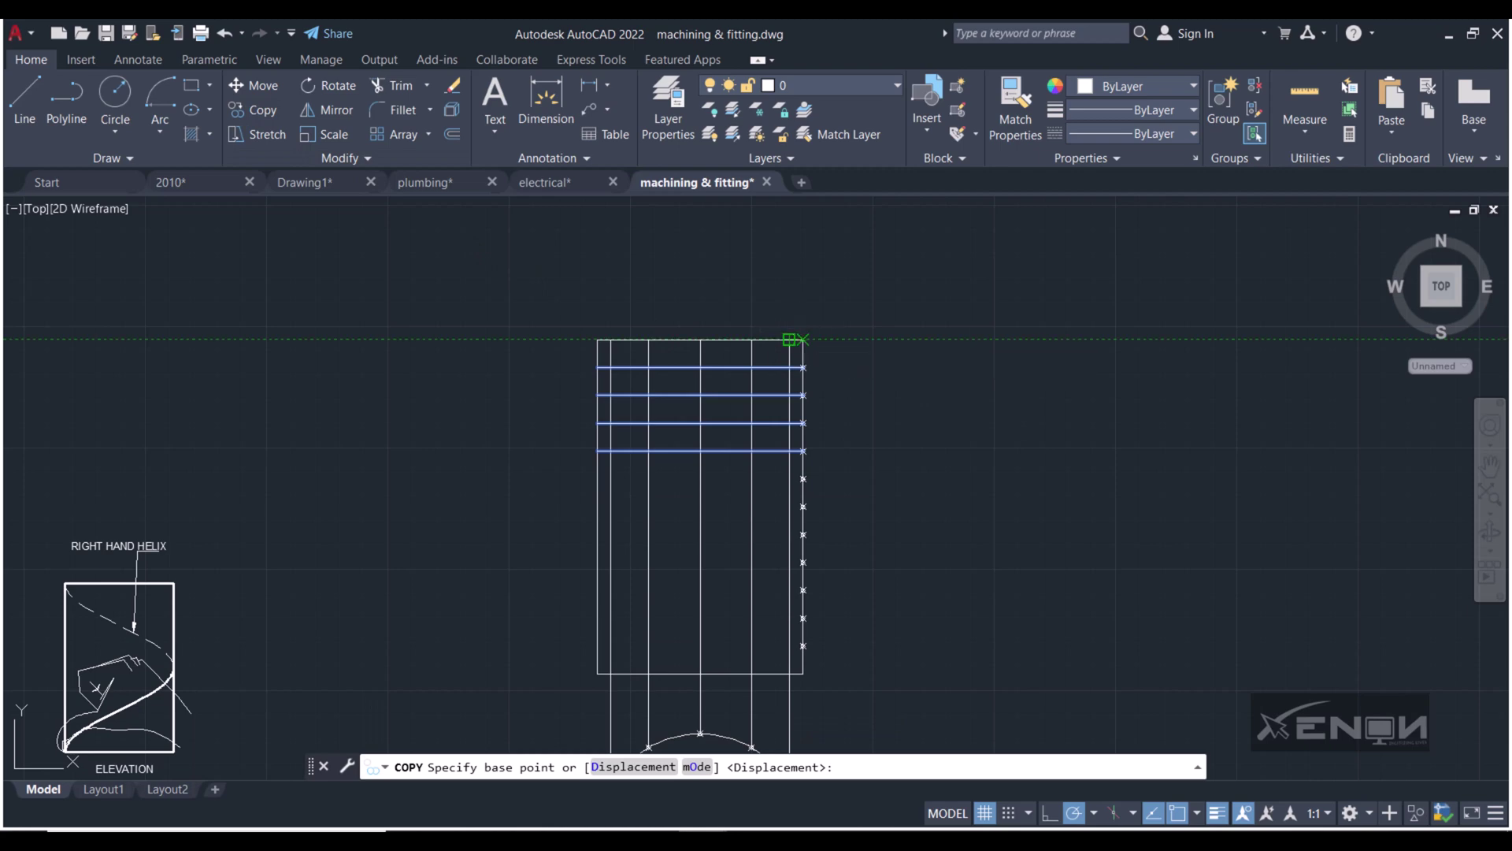
pyautogui.click(804, 341)
pyautogui.click(803, 463)
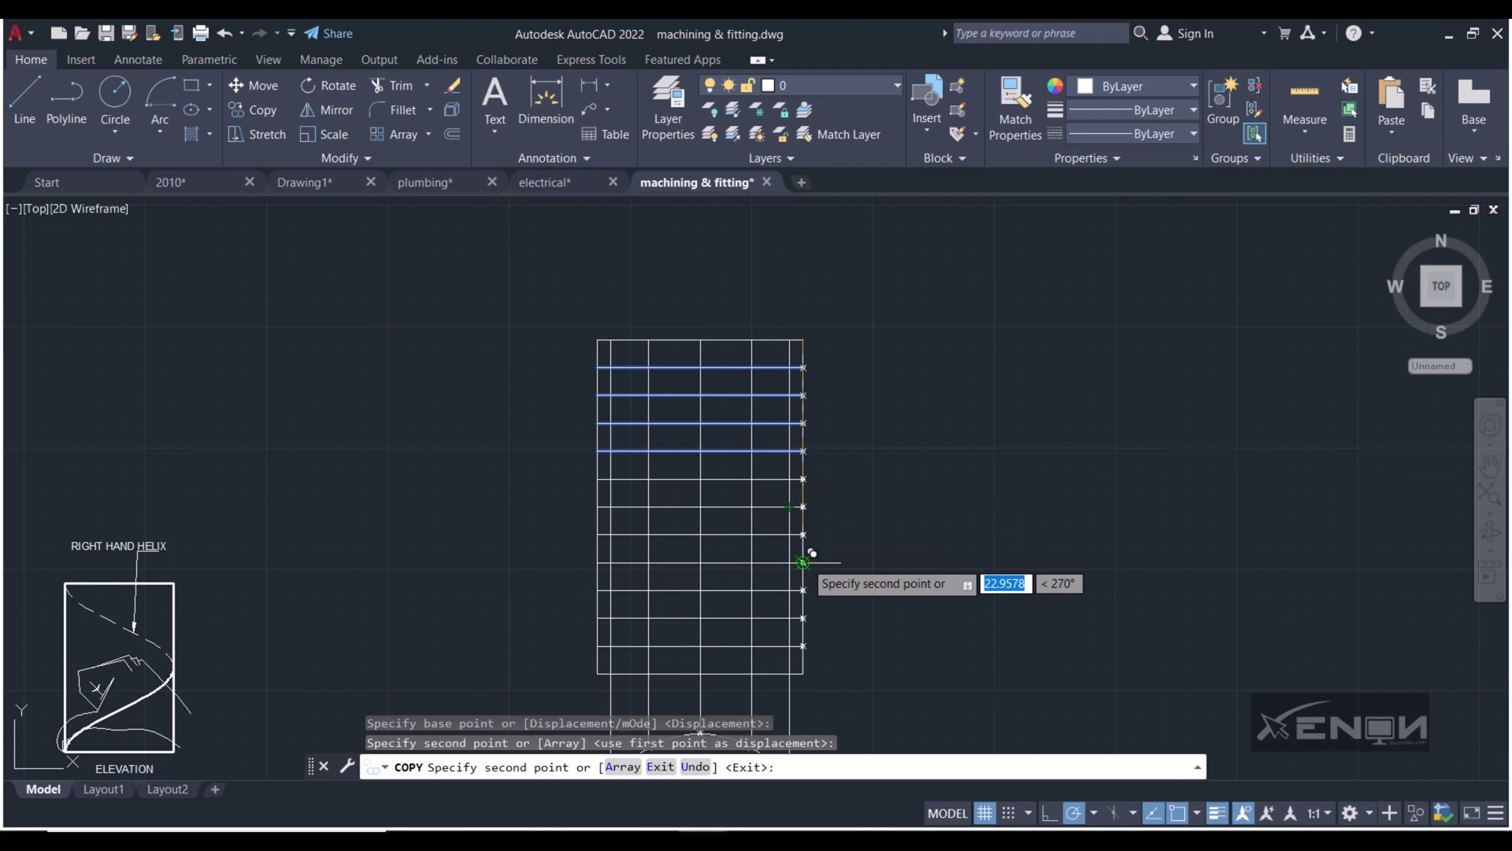
pyautogui.click(804, 537)
pyautogui.press('Return')
pyautogui.moveTo(929, 473)
pyautogui.mouseDown(button='middle')
pyautogui.moveTo(898, 391)
pyautogui.moveTo(845, 455)
pyautogui.moveTo(745, 507)
pyautogui.mouseUp(button='middle')
pyautogui.scroll(-2, 843, 478)
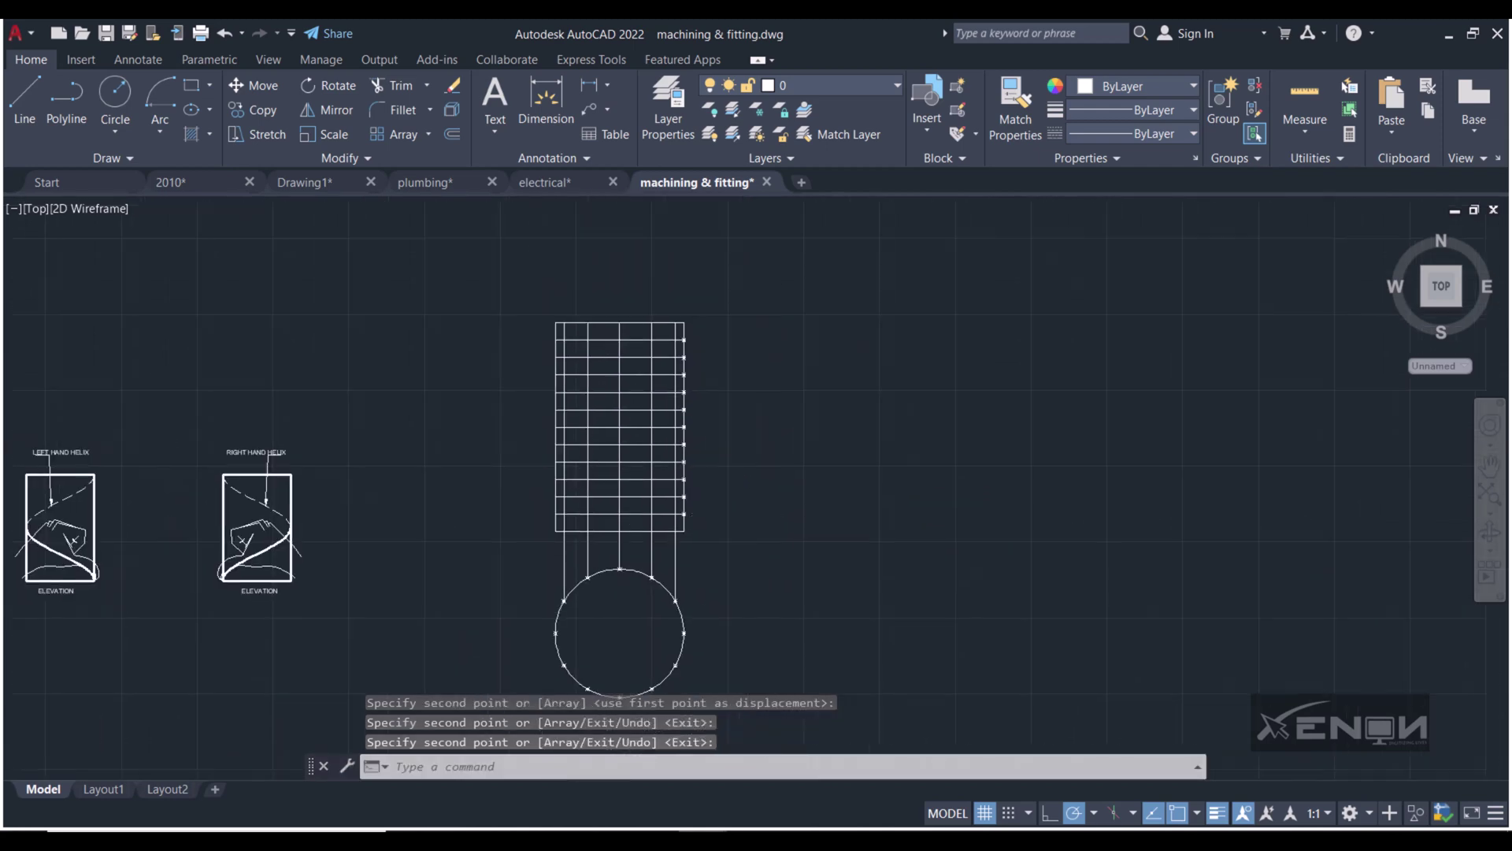
pyautogui.click(130, 158)
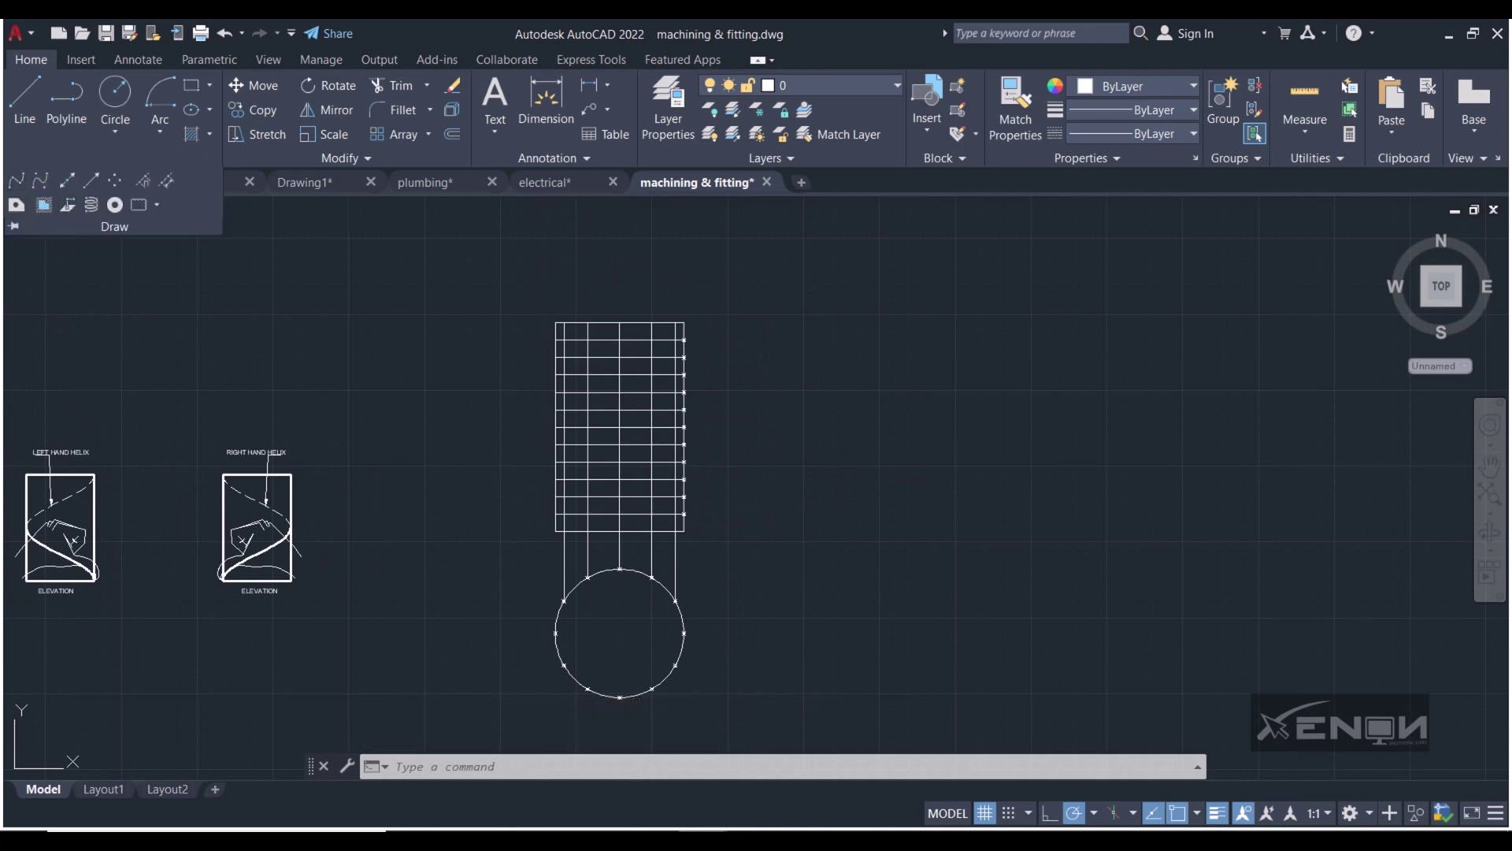
pyautogui.click(18, 180)
pyautogui.scroll(4, 513, 525)
pyautogui.moveTo(557, 514); pyautogui.dragTo(360, 478, button='middle')
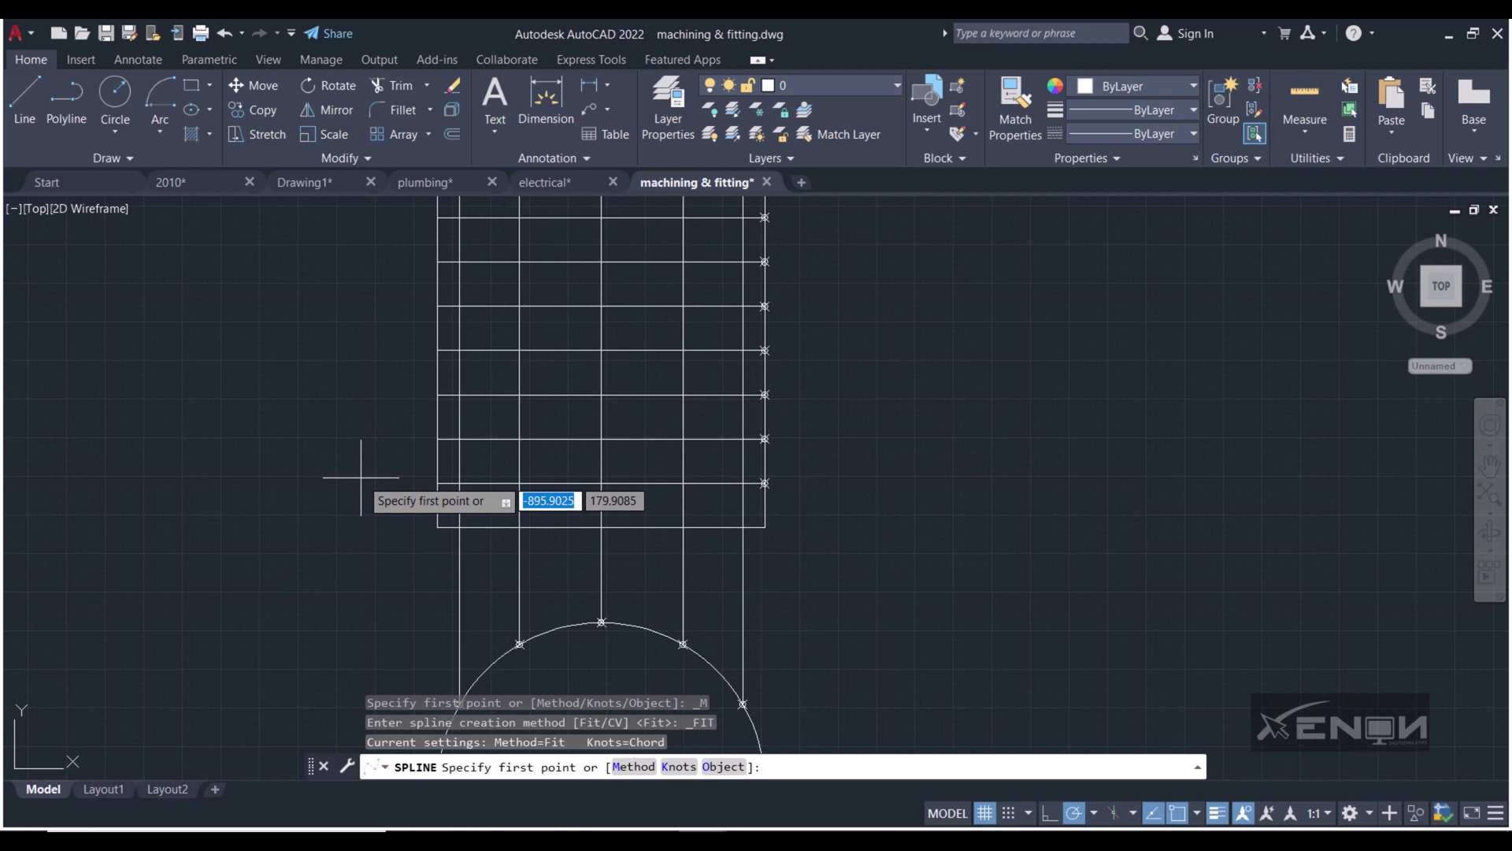
pyautogui.scroll(-4, 361, 478)
pyautogui.moveTo(365, 490)
pyautogui.mouseDown(button='middle')
pyautogui.moveTo(415, 461)
pyautogui.moveTo(597, 488)
pyautogui.mouseUp(button='middle')
pyautogui.press('Escape')
pyautogui.scroll(4, 287, 516)
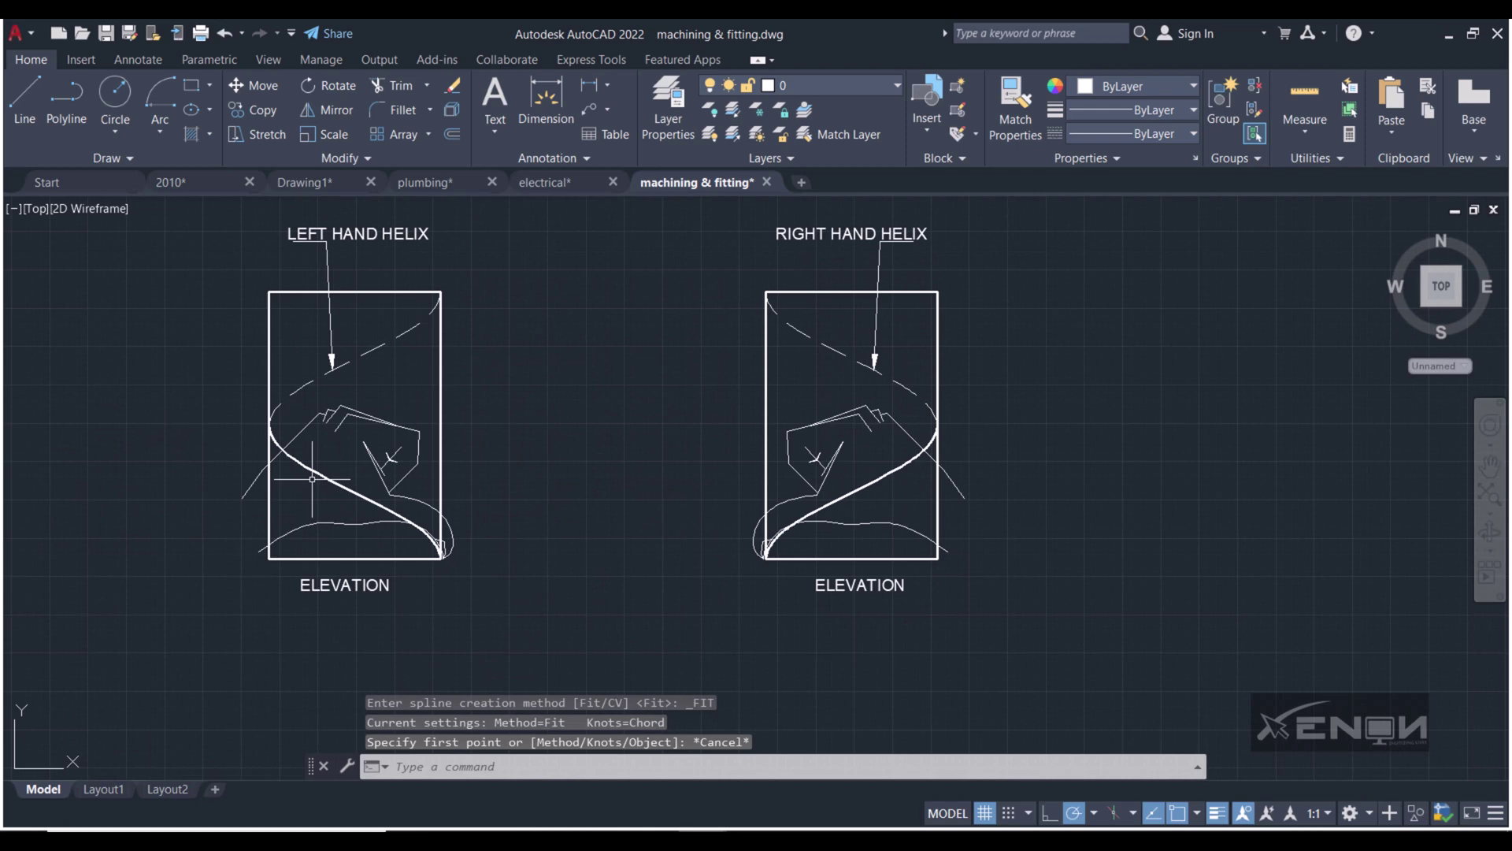
# - Select the left helix's lower spline, large arc and small vertical polyline
pyautogui.click(355, 524)
pyautogui.scroll(4, 444, 546)
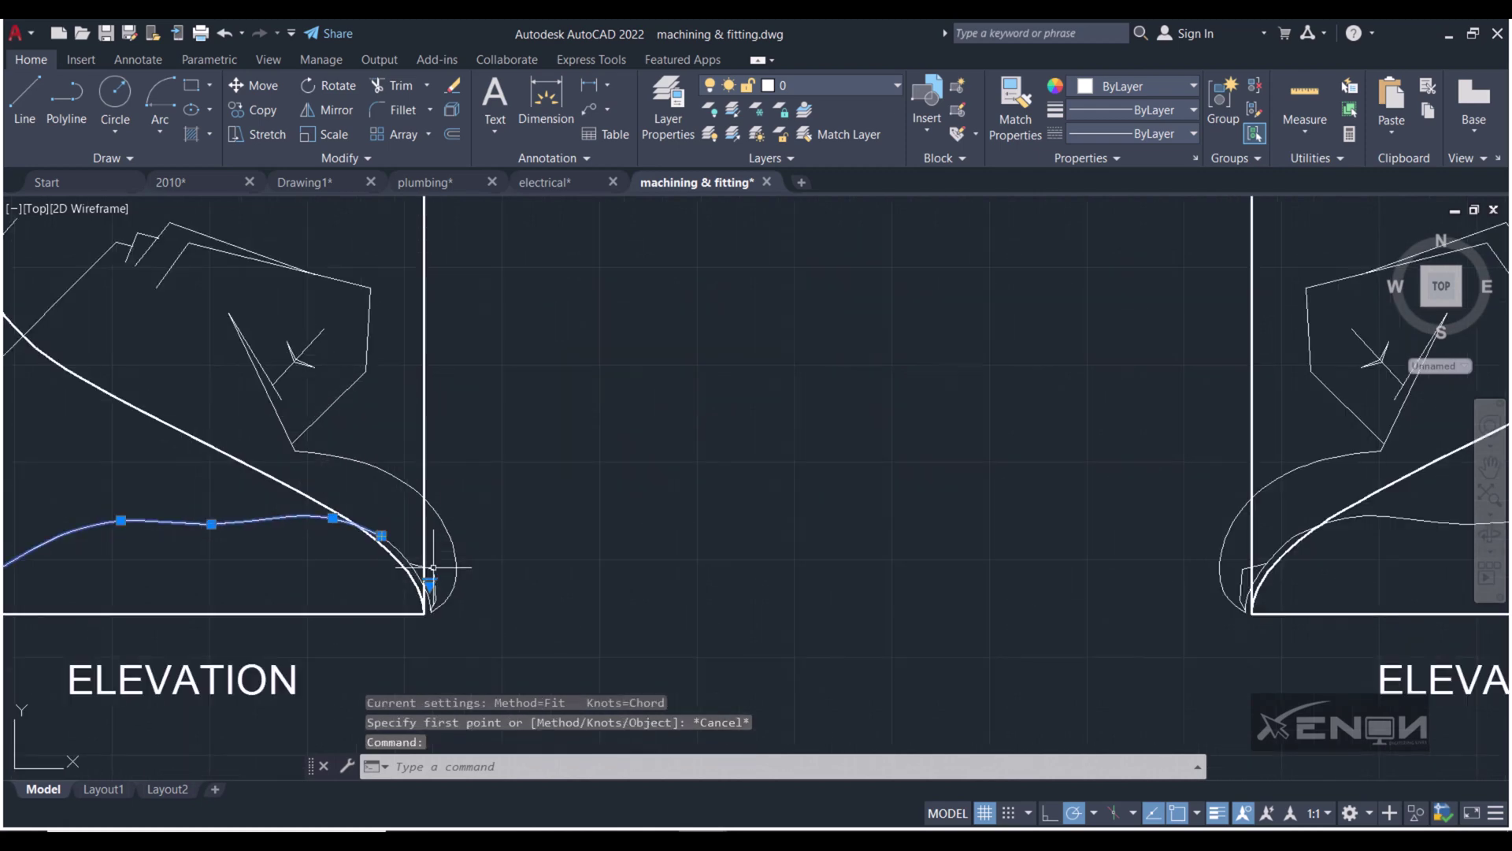
pyautogui.scroll(4, 444, 546)
pyautogui.click(438, 576)
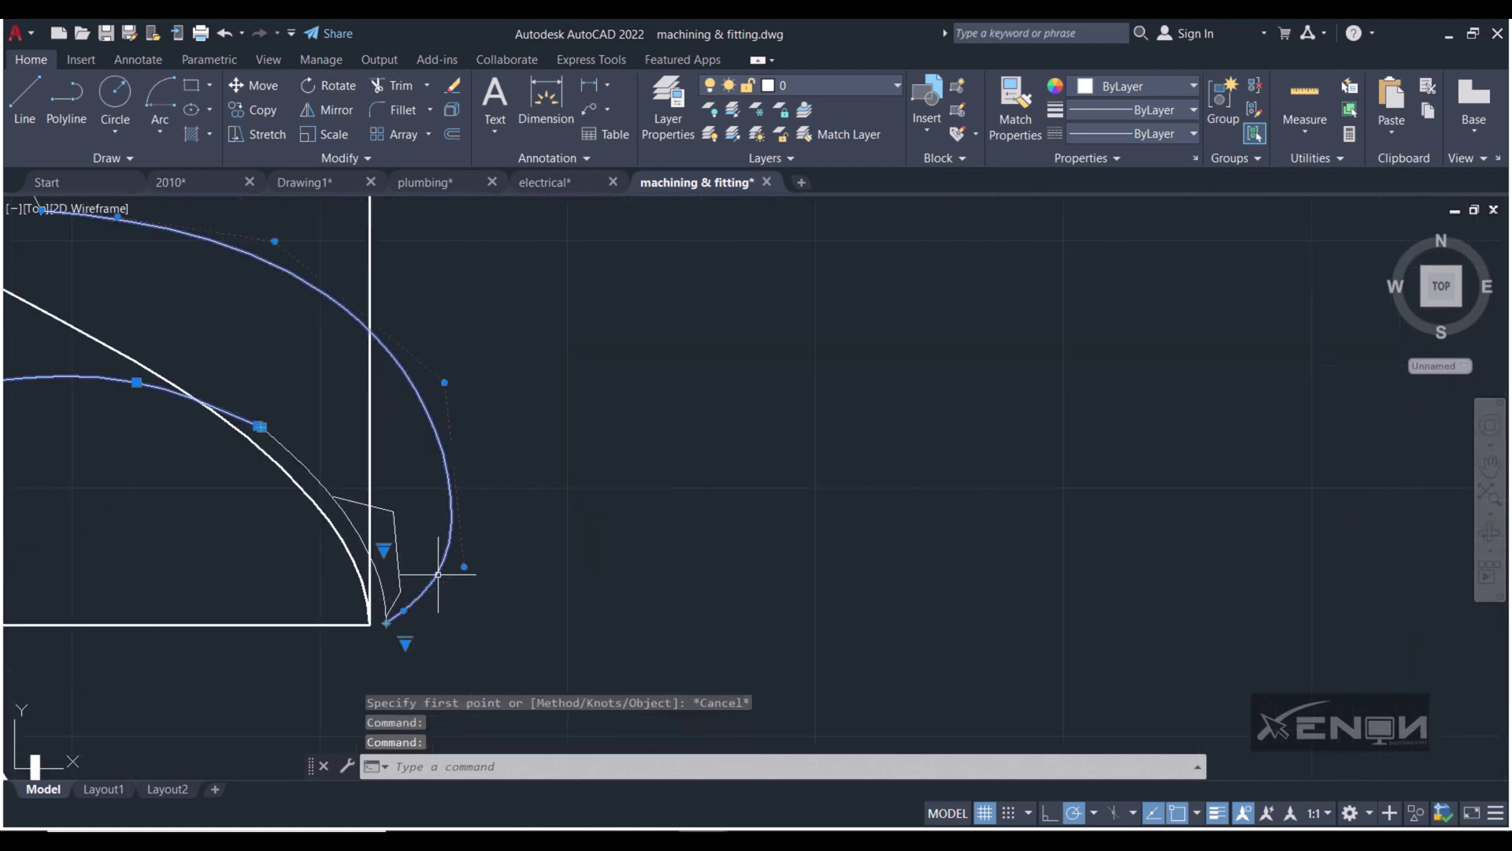
pyautogui.click(399, 547)
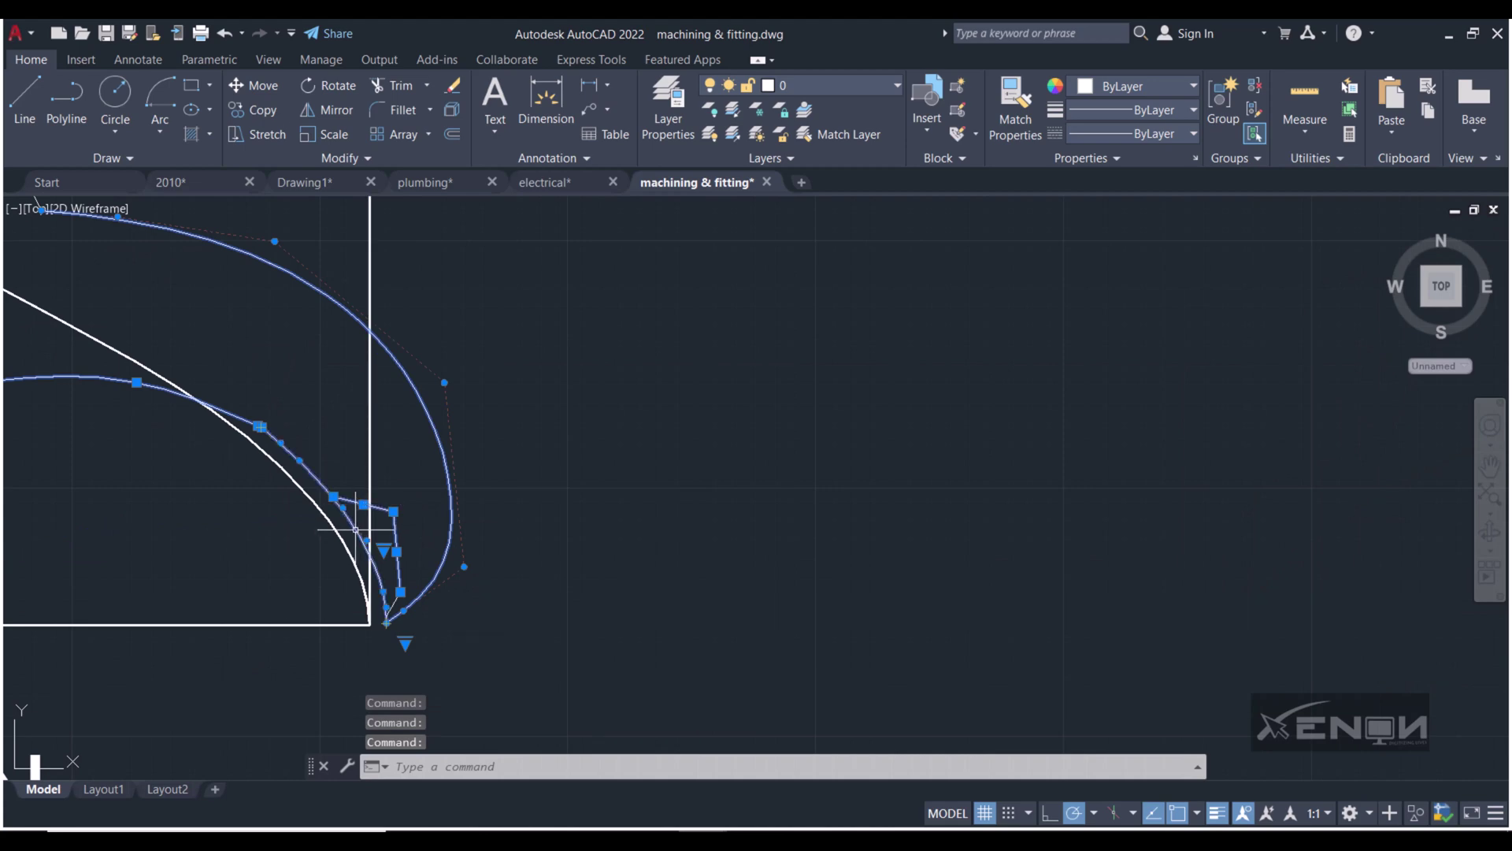
pyautogui.scroll(-3, 361, 528)
pyautogui.moveTo(314, 373); pyautogui.dragTo(616, 600, button='middle')
# - Window-select the remaining sketch lines, including the long diagonal and short lower-left line
pyautogui.click(558, 508)
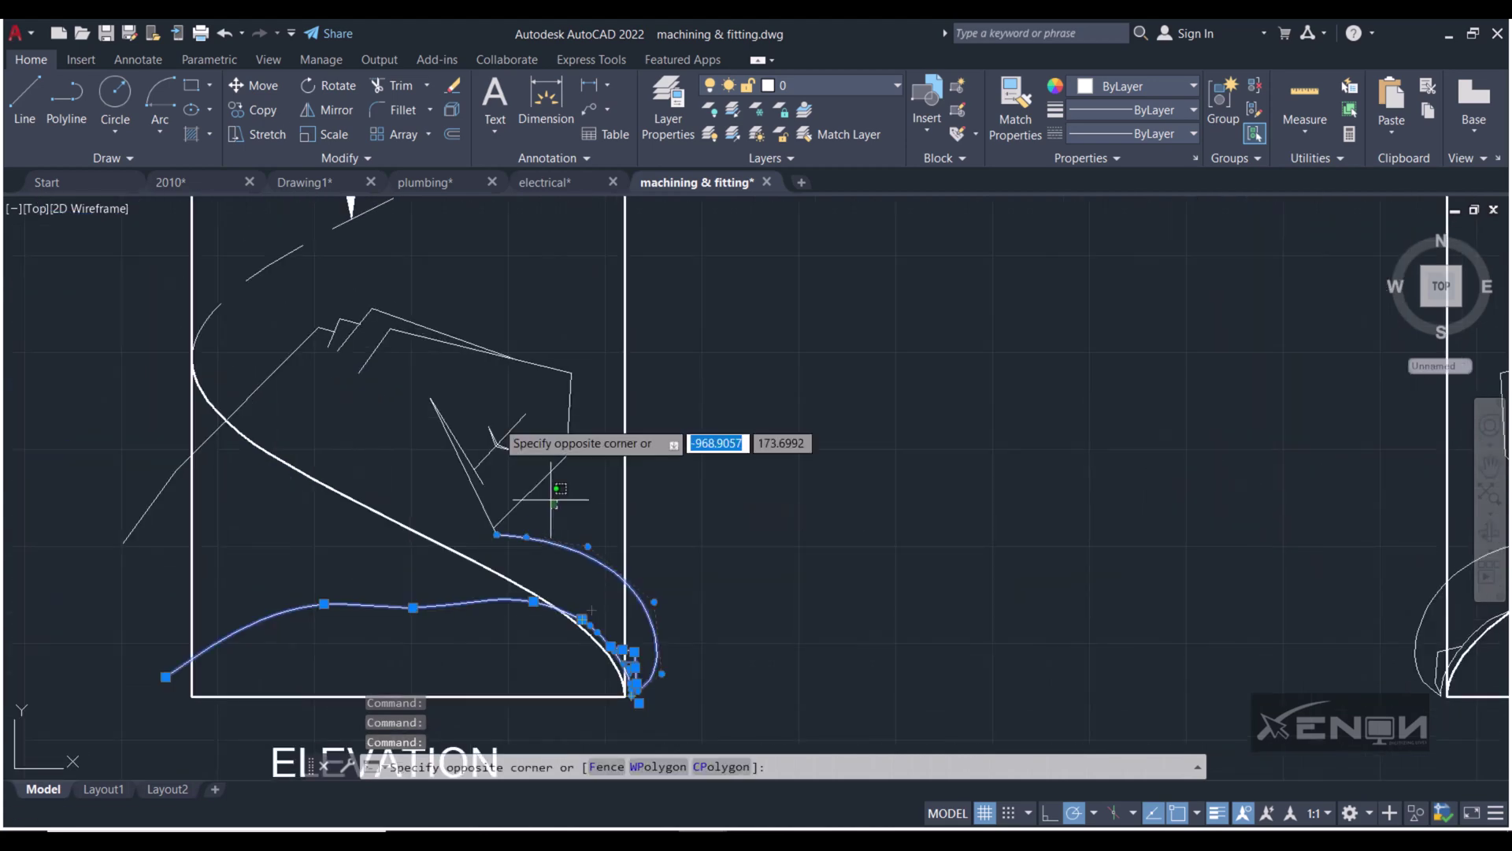
pyautogui.click(378, 299)
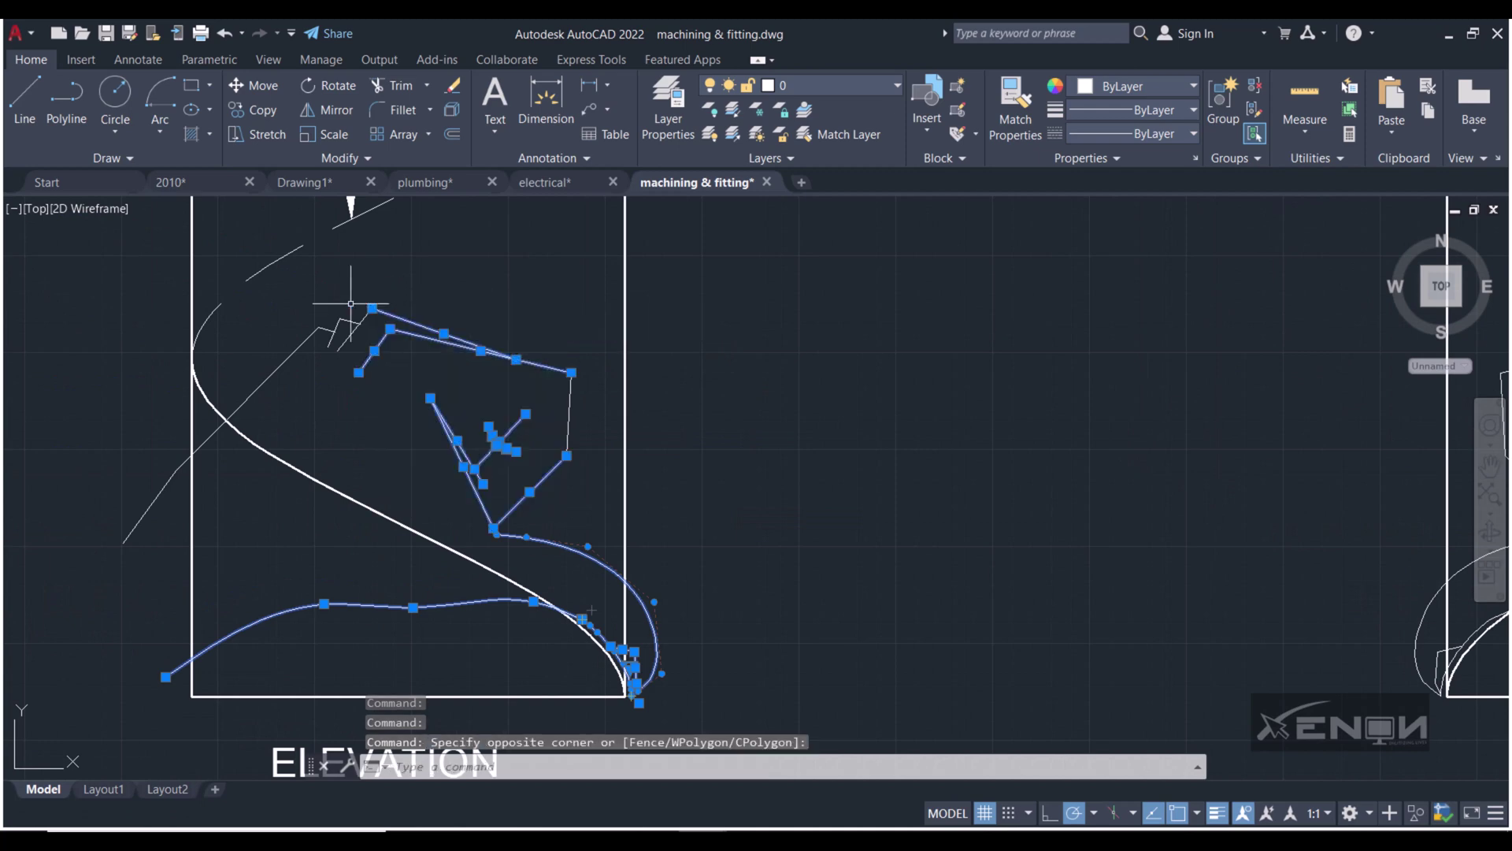
pyautogui.click(346, 386)
pyautogui.click(175, 274)
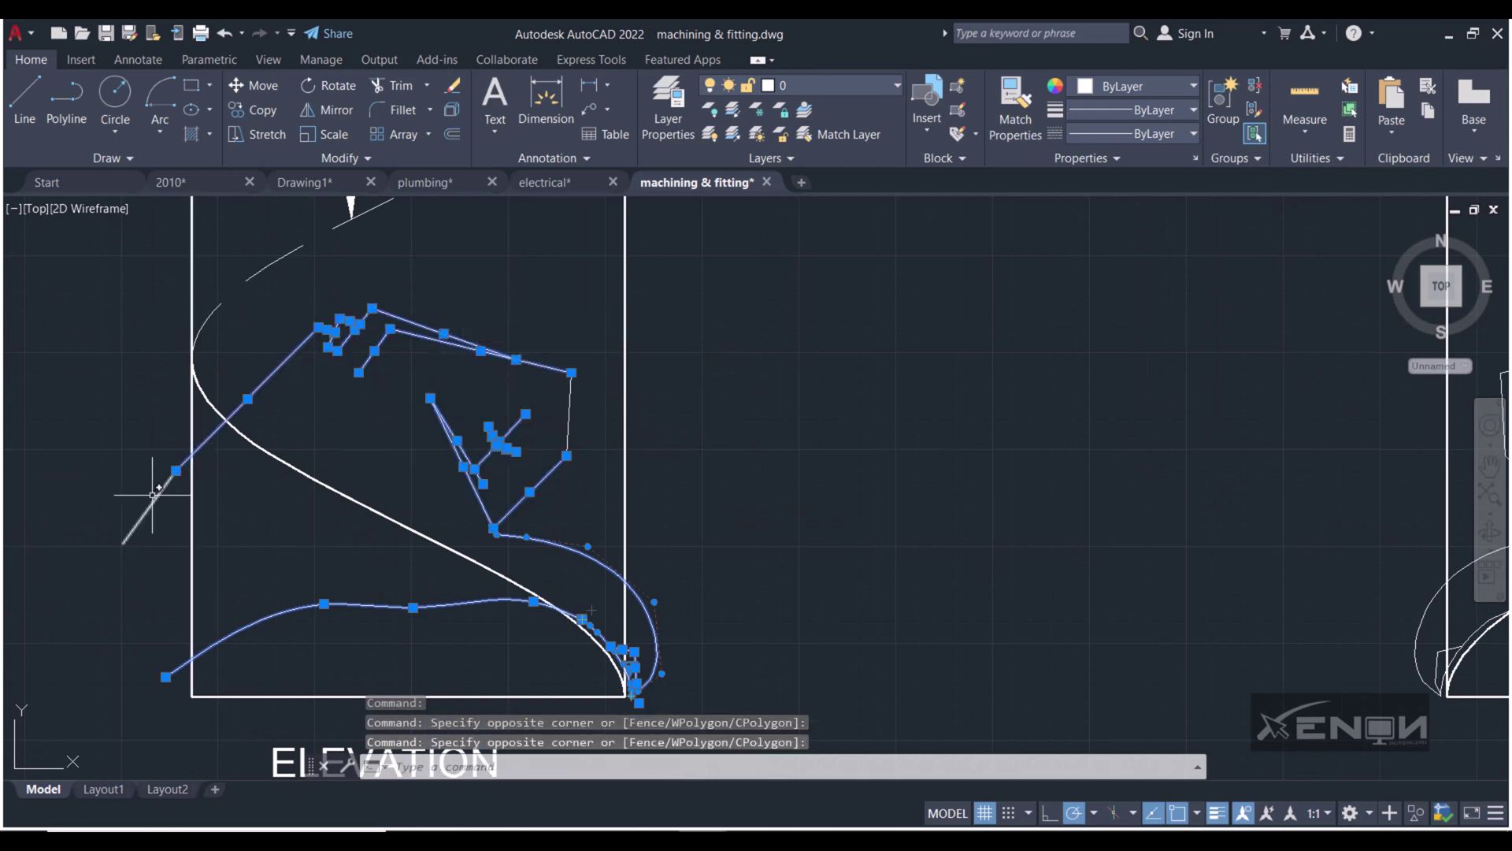
pyautogui.click(160, 517)
pyautogui.click(128, 489)
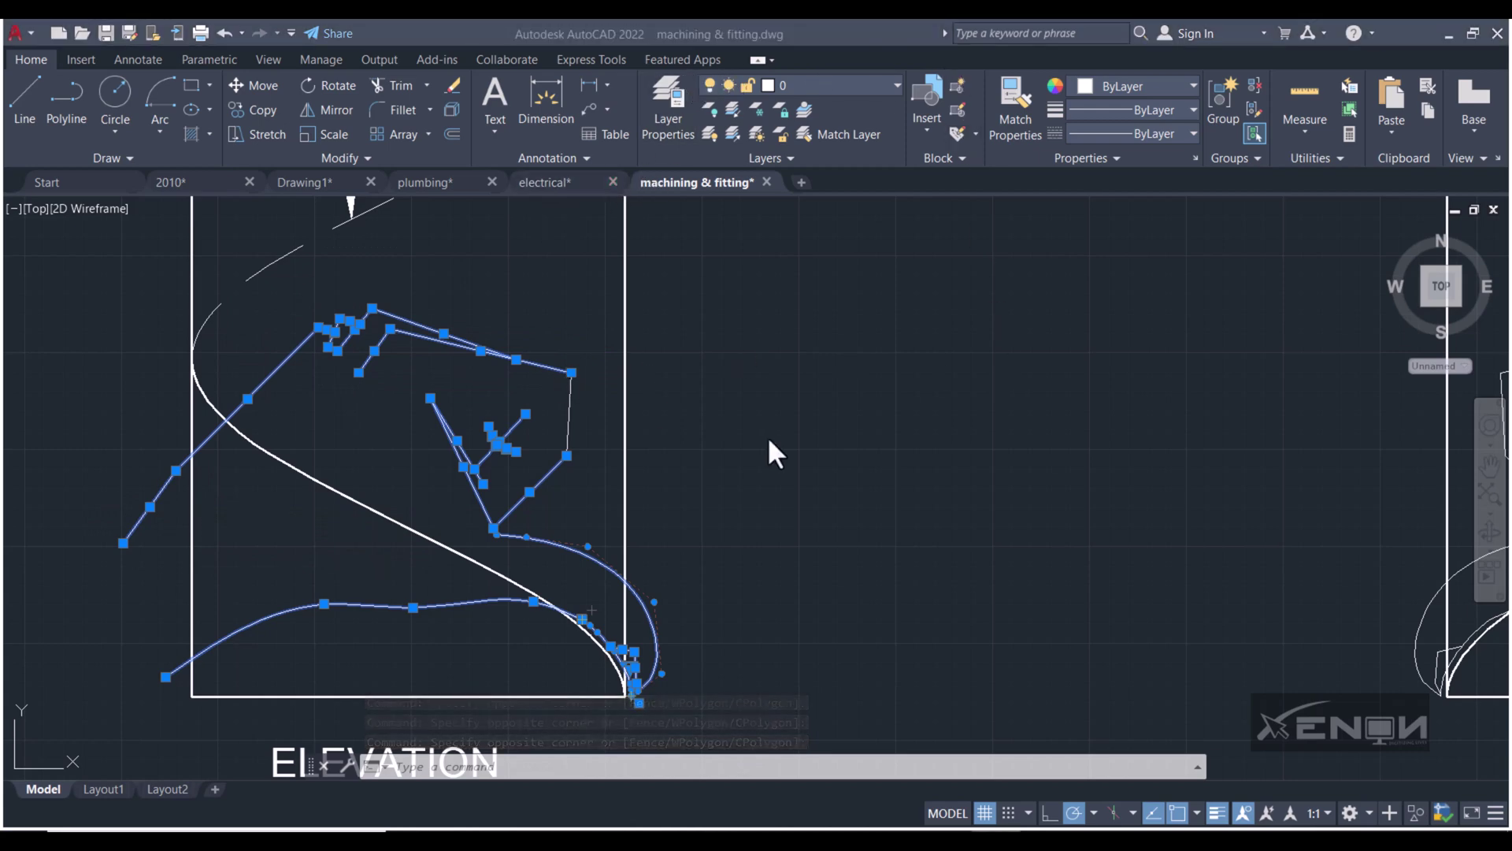
pyautogui.press('F7')
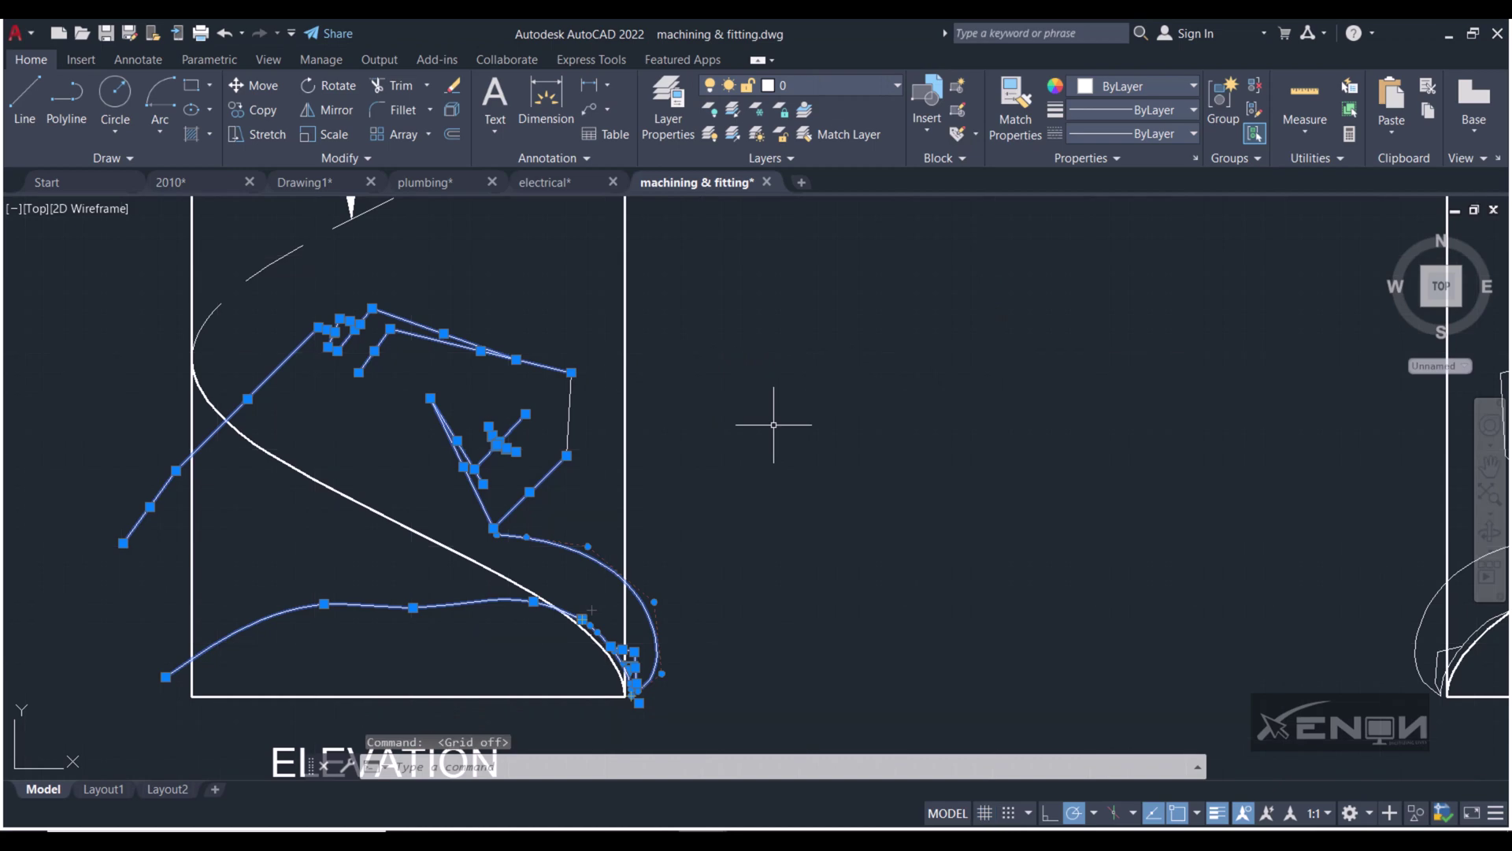
pyautogui.press('F7')
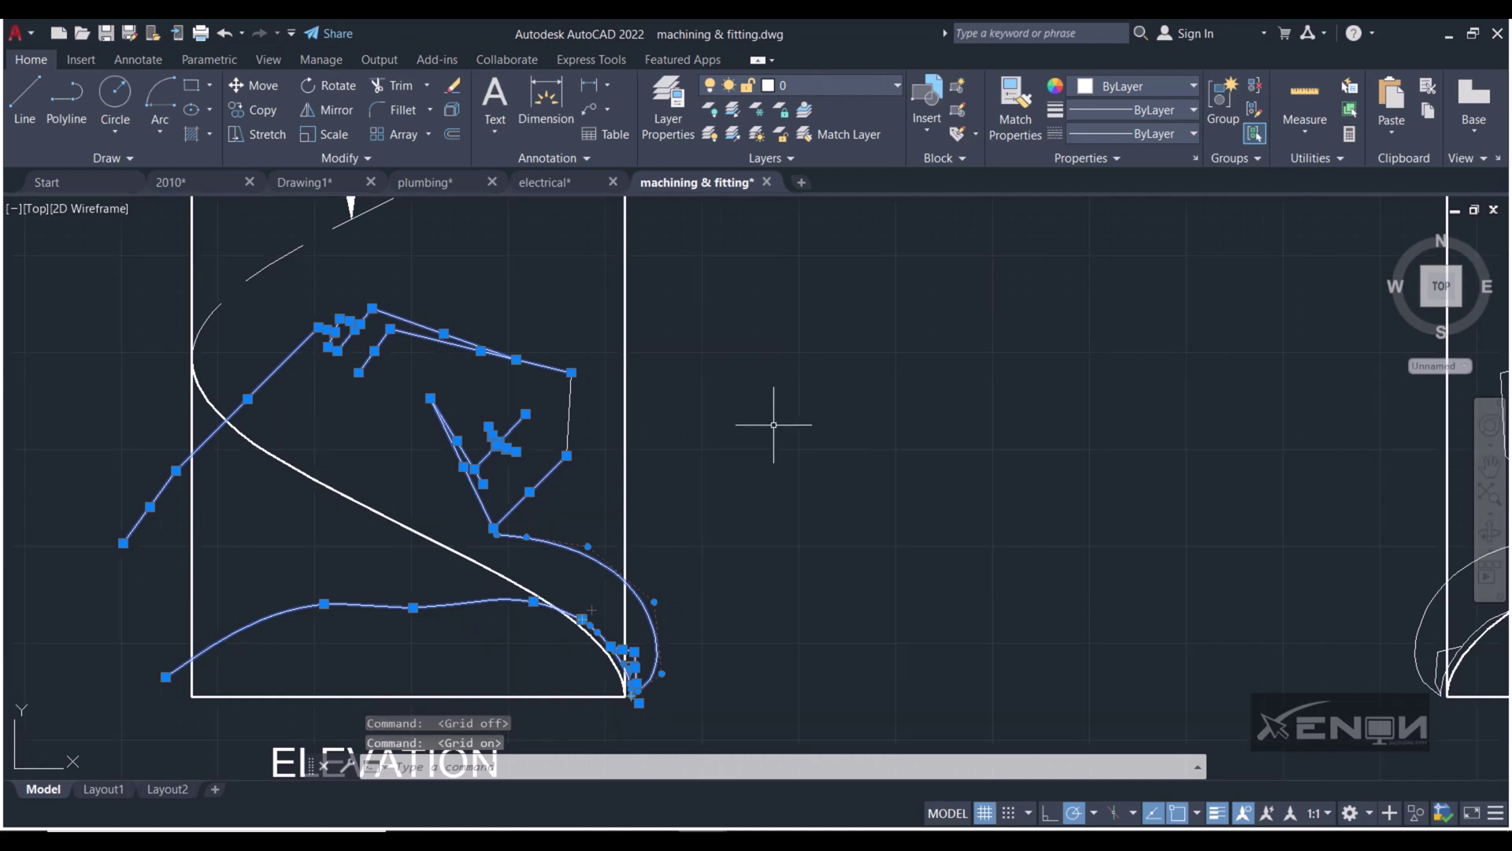
pyautogui.scroll(-2, 879, 346)
pyautogui.scroll(-1, 820, 398)
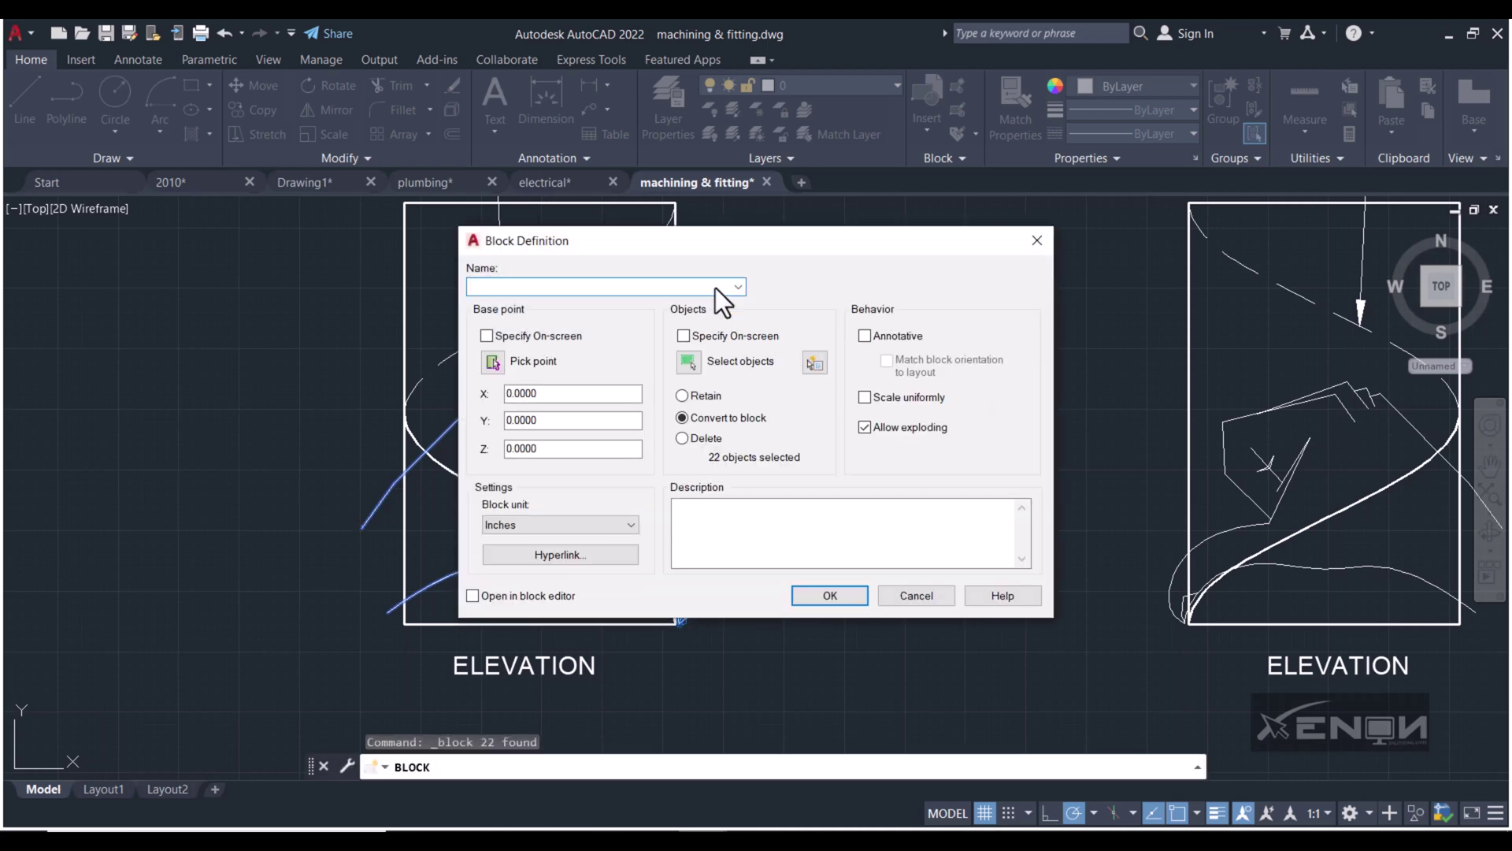
pyautogui.write('HABF')
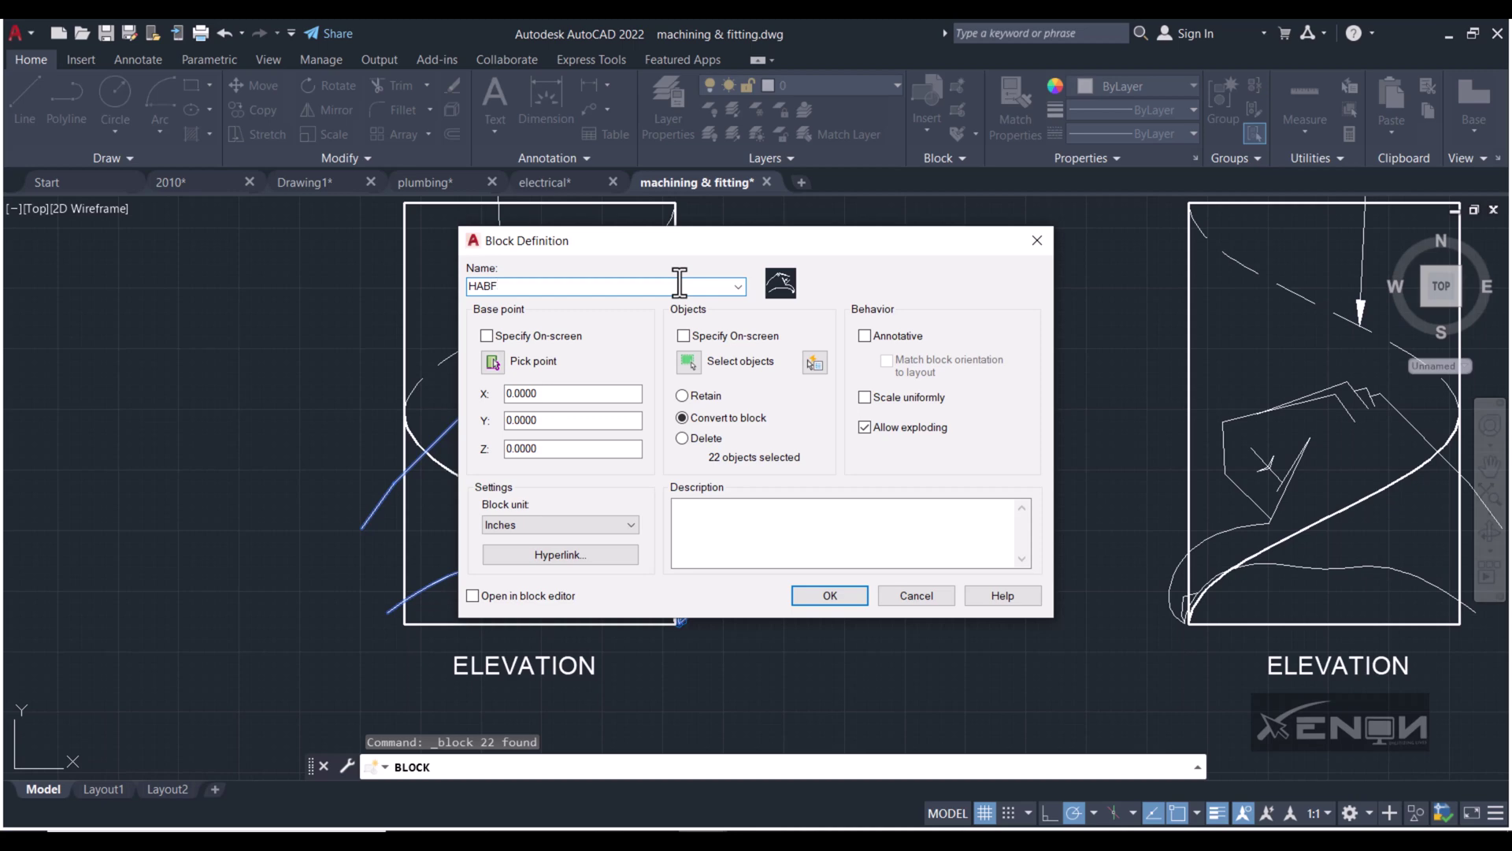
# - Create block HABF from the 22 selected sketch objects, converting them in place
pyautogui.press('Return')
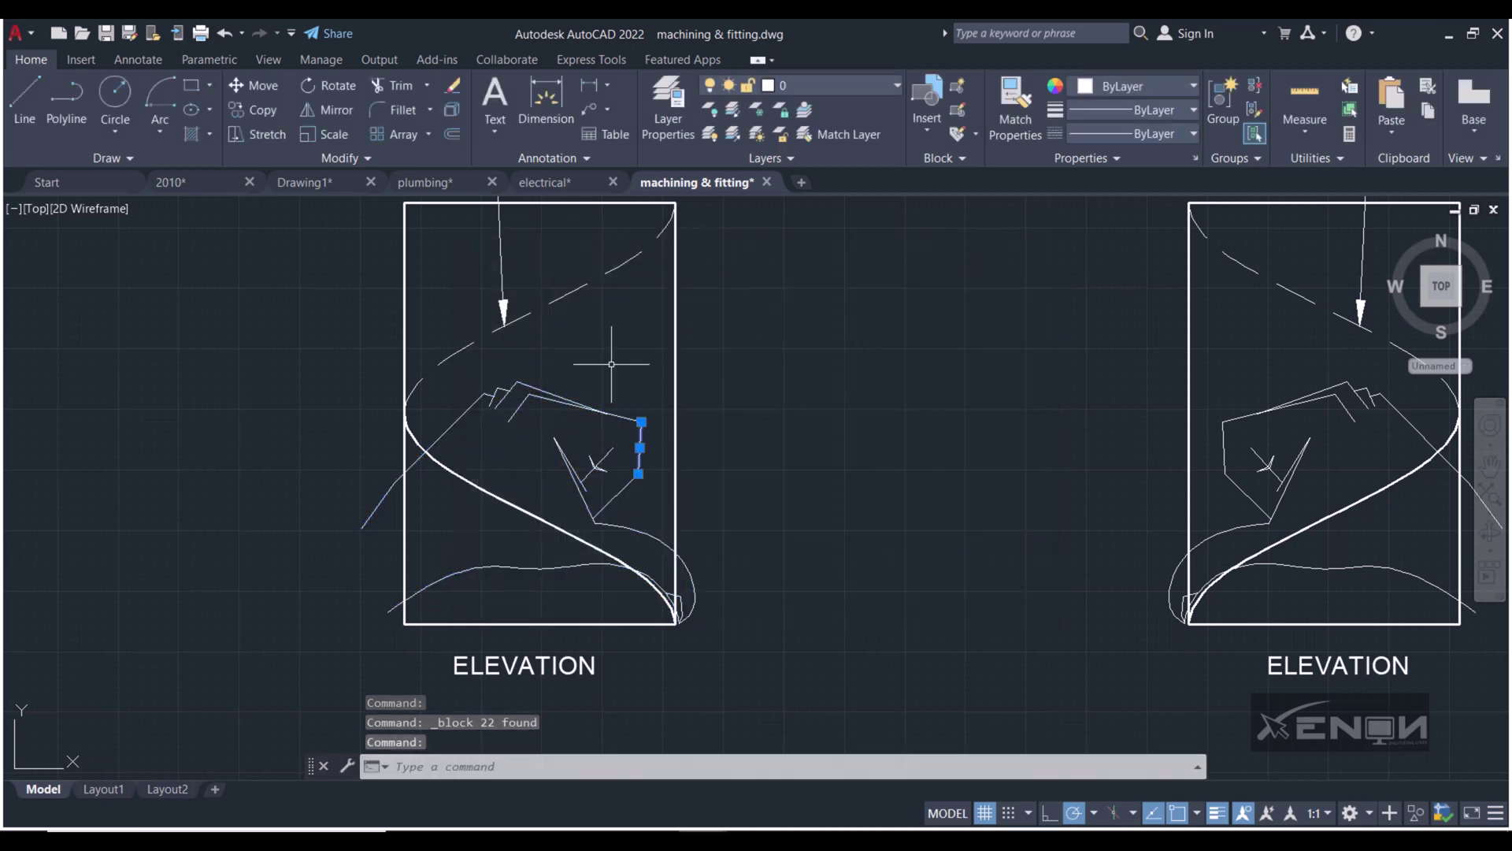
# - Copy the HABF block to the lower corner of the 12-row grid
pyautogui.click(567, 440)
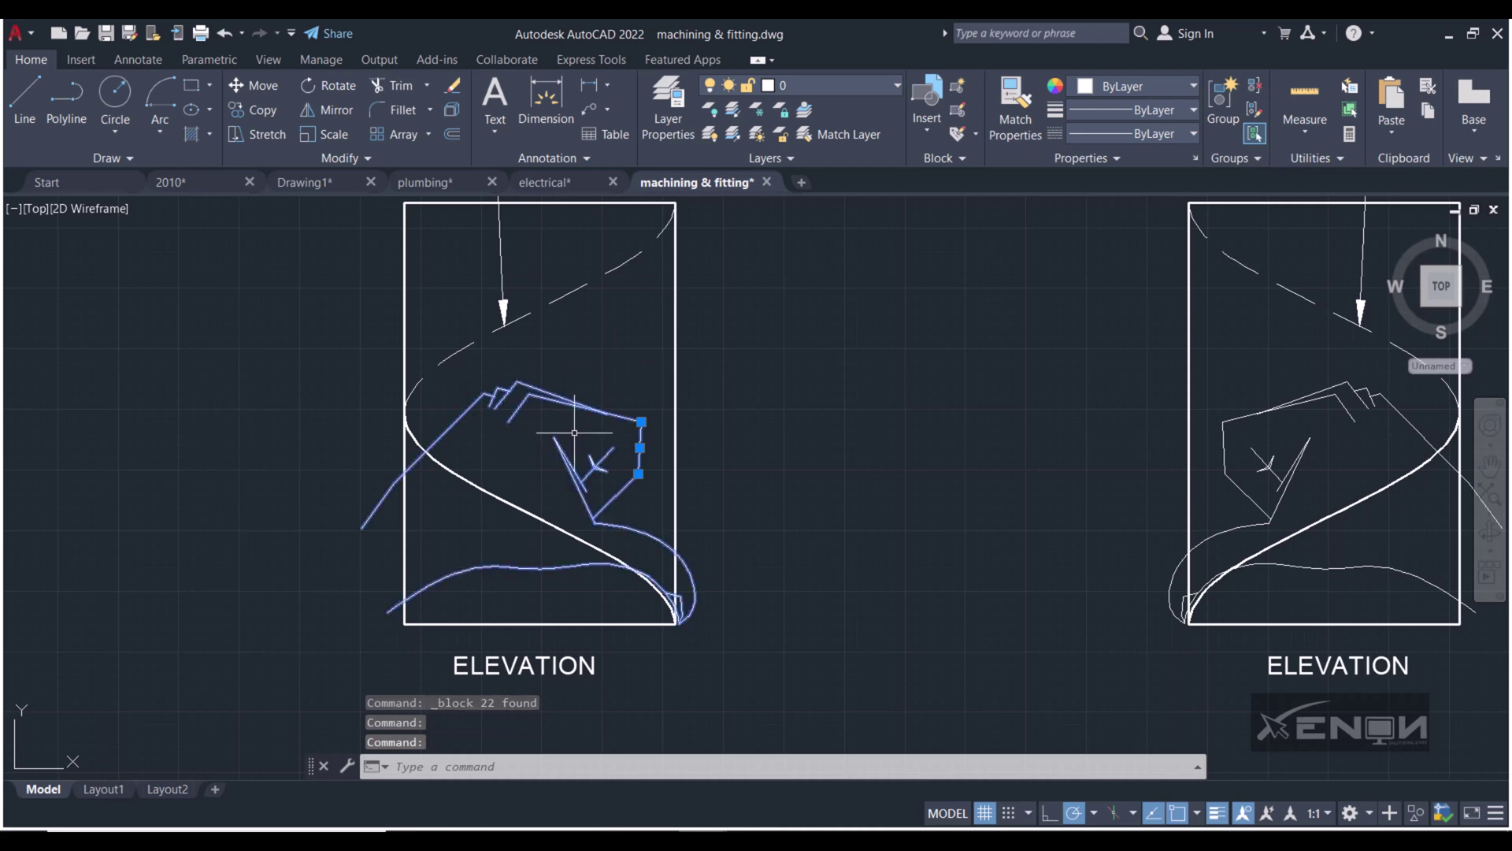
pyautogui.click(255, 107)
pyautogui.scroll(2, 634, 644)
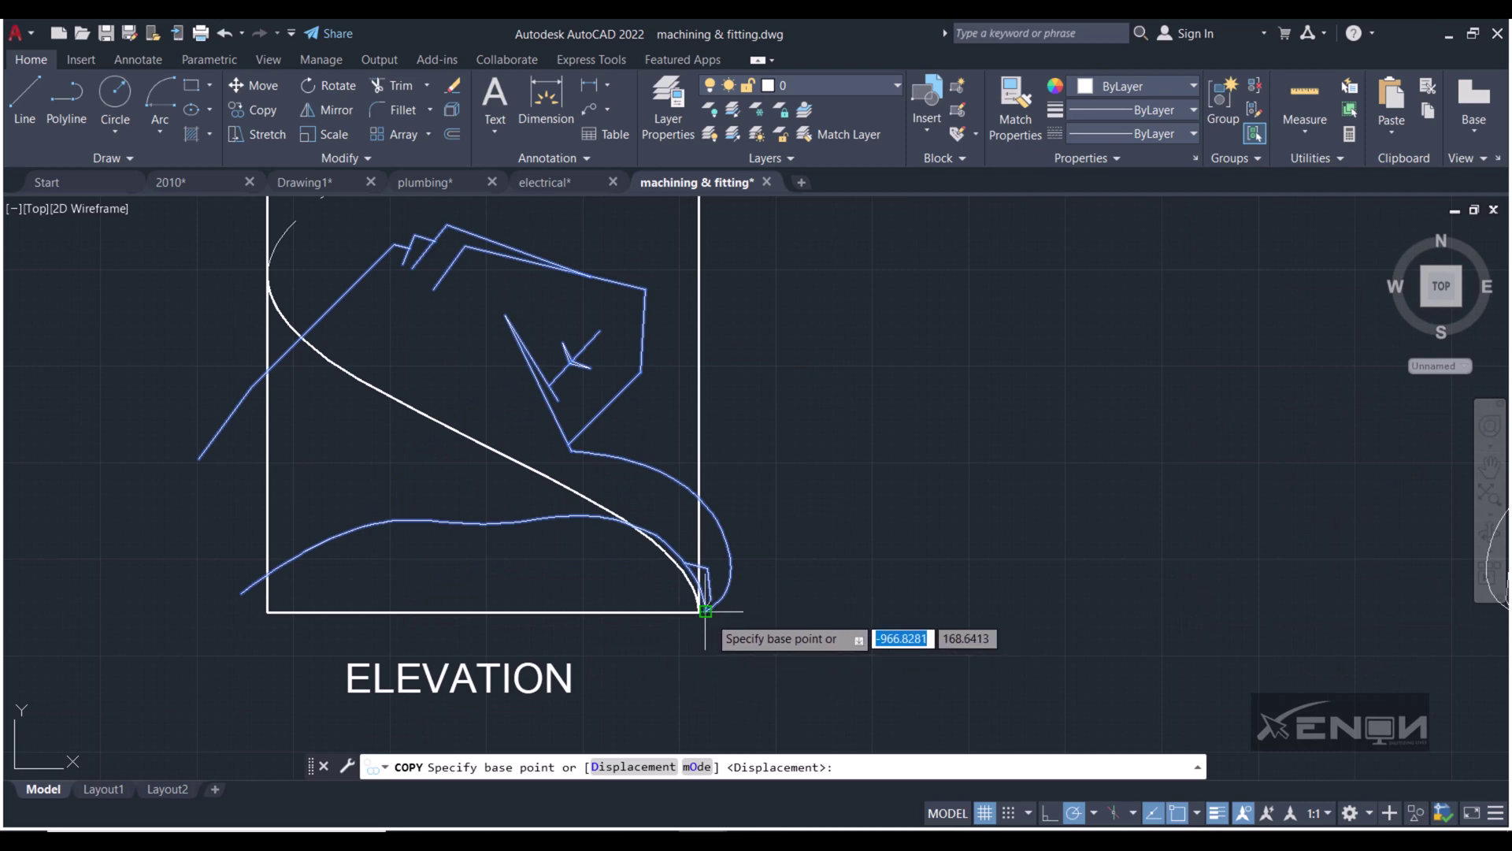
pyautogui.scroll(3, 698, 608)
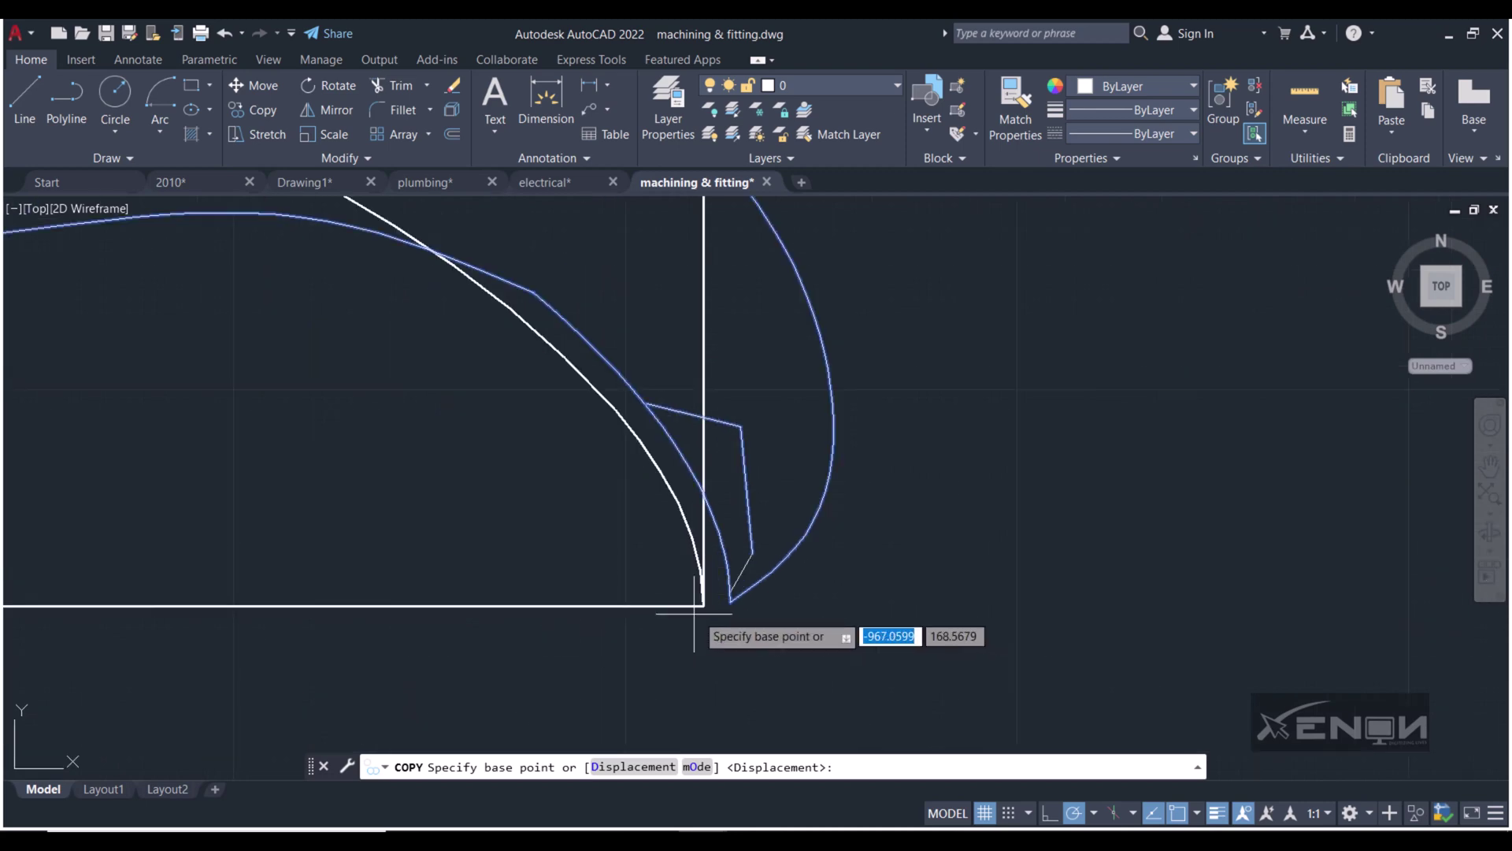
pyautogui.click(703, 607)
pyautogui.scroll(-5, 709, 603)
pyautogui.moveTo(981, 496); pyautogui.dragTo(368, 525, button='middle')
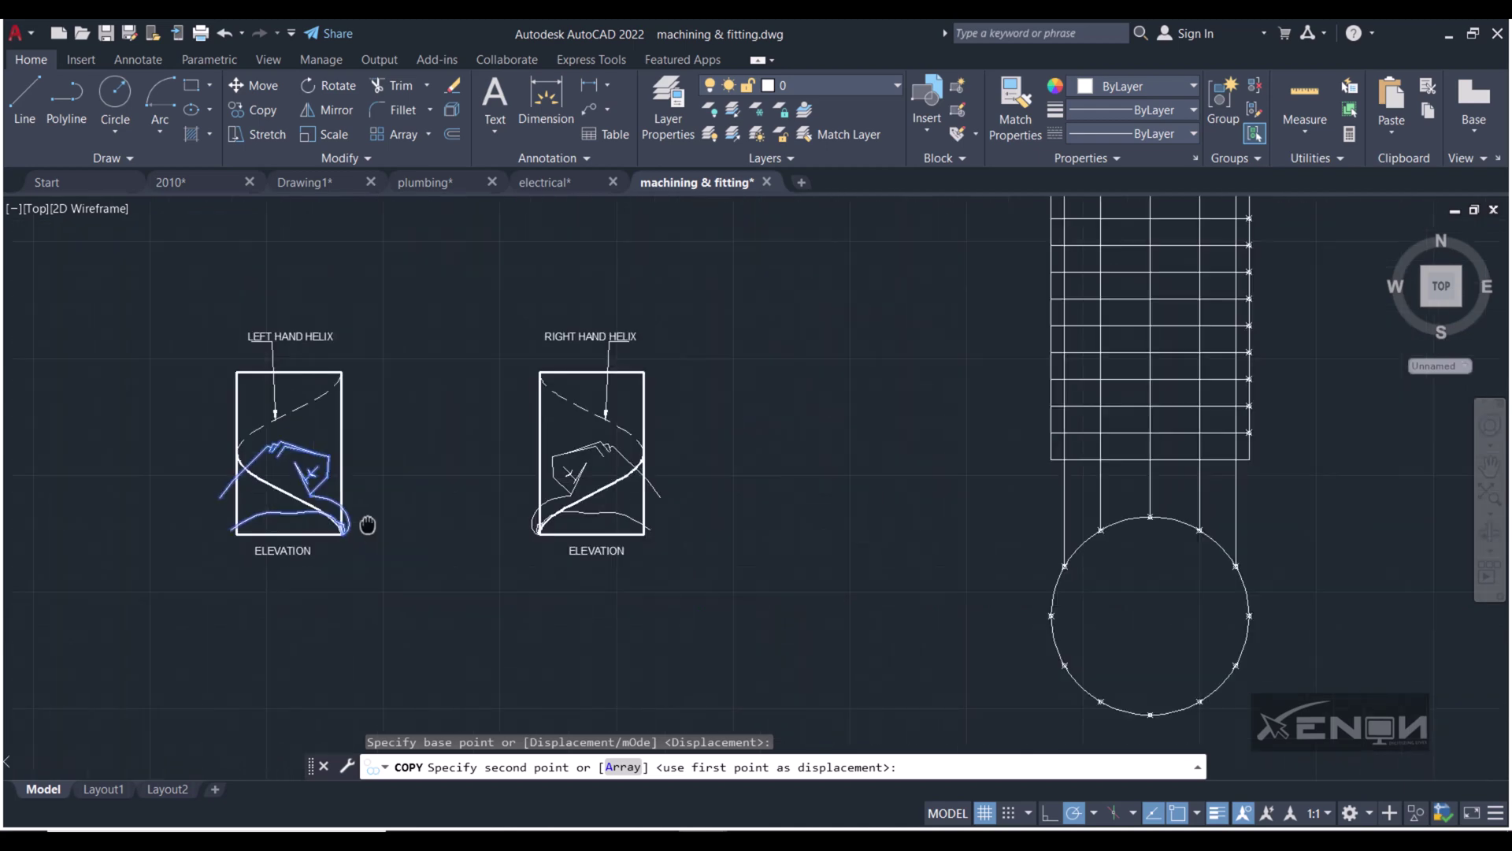
pyautogui.scroll(-3, 574, 507)
pyautogui.scroll(5, 783, 461)
pyautogui.scroll(3, 733, 558)
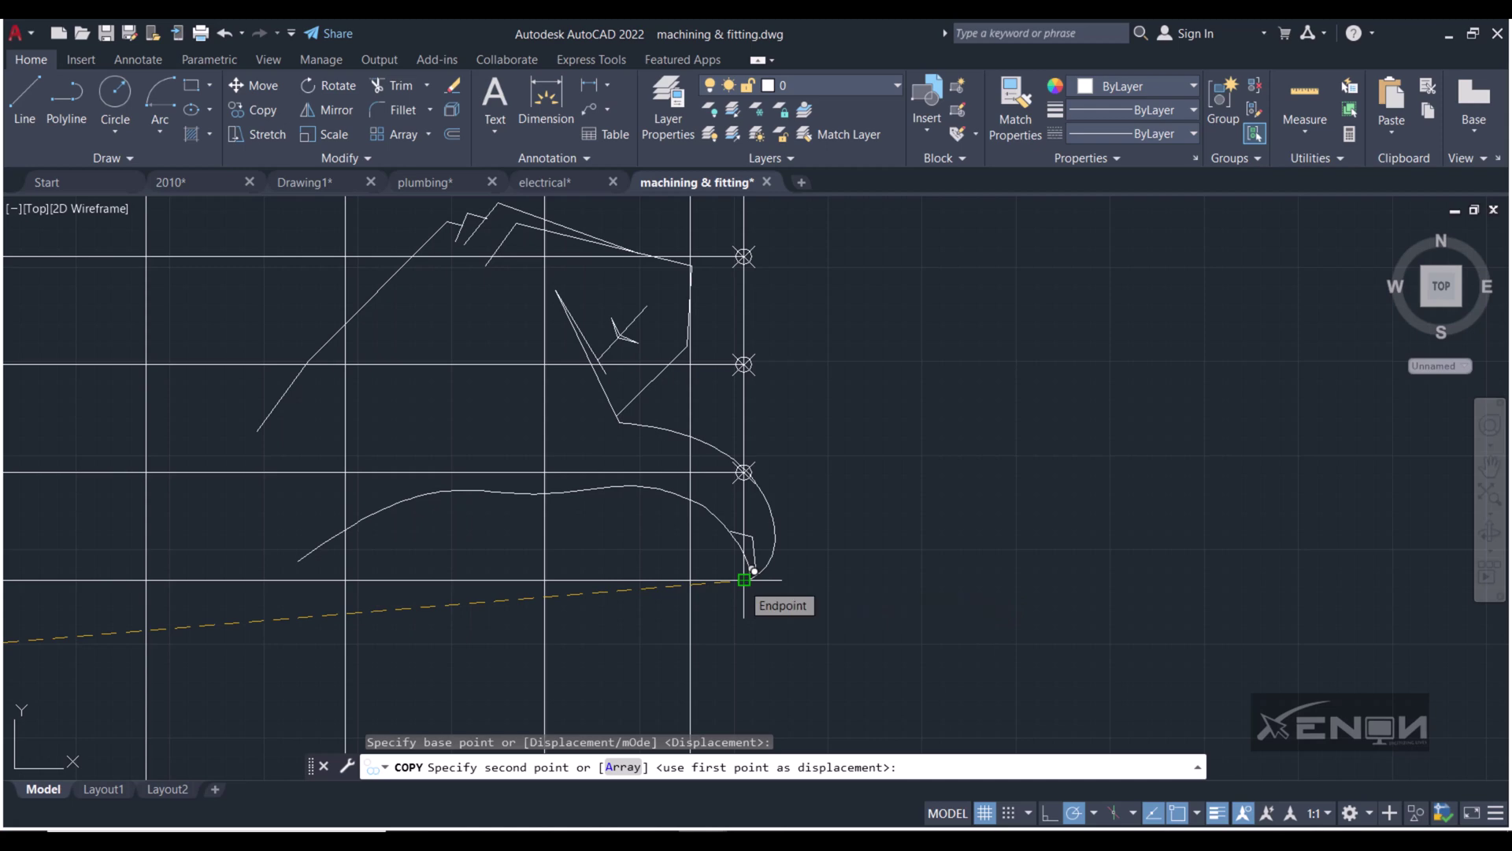
pyautogui.moveTo(743, 579)
pyautogui.mouseDown(button='middle')
pyautogui.moveTo(853, 545)
pyautogui.moveTo(756, 556)
pyautogui.mouseUp(button='middle')
pyautogui.click(1140, 591)
pyautogui.press('Return')
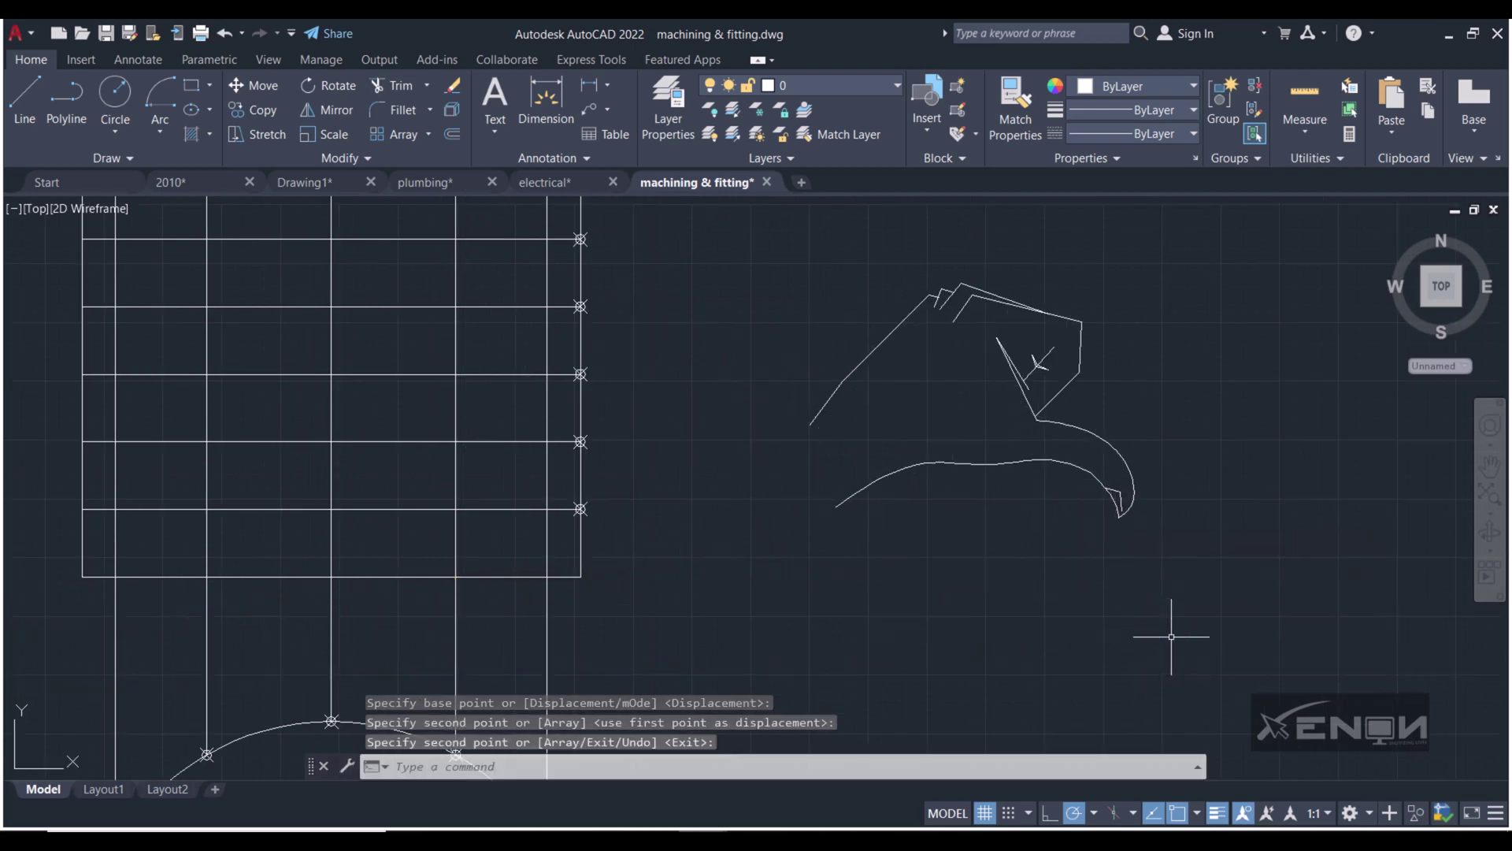
# - Mirror the copied sketch about a vertical line, erasing the original
pyautogui.click(1191, 605)
pyautogui.click(778, 234)
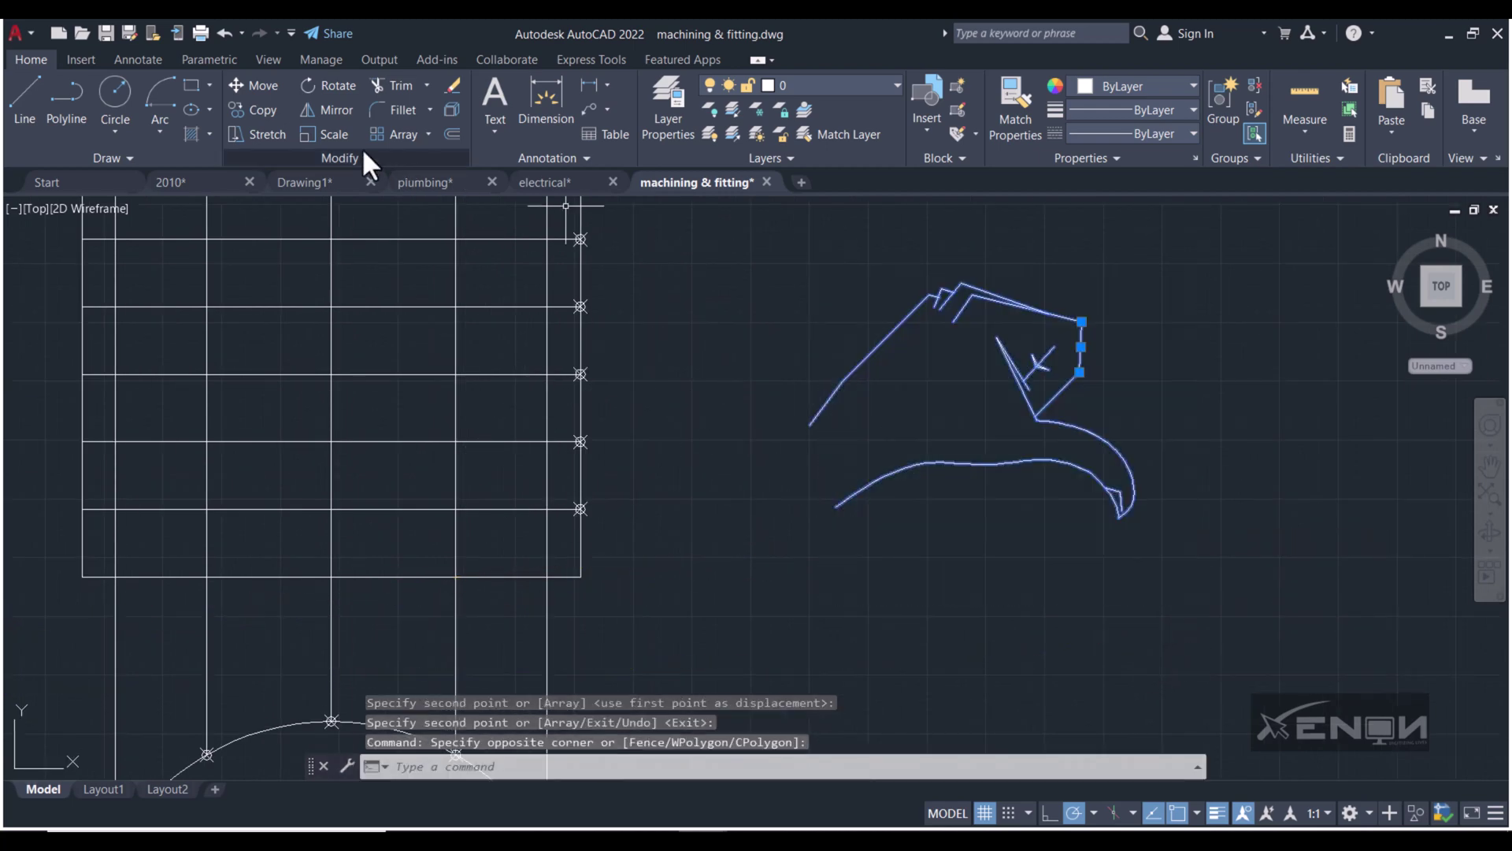
pyautogui.click(319, 108)
pyautogui.click(1024, 603)
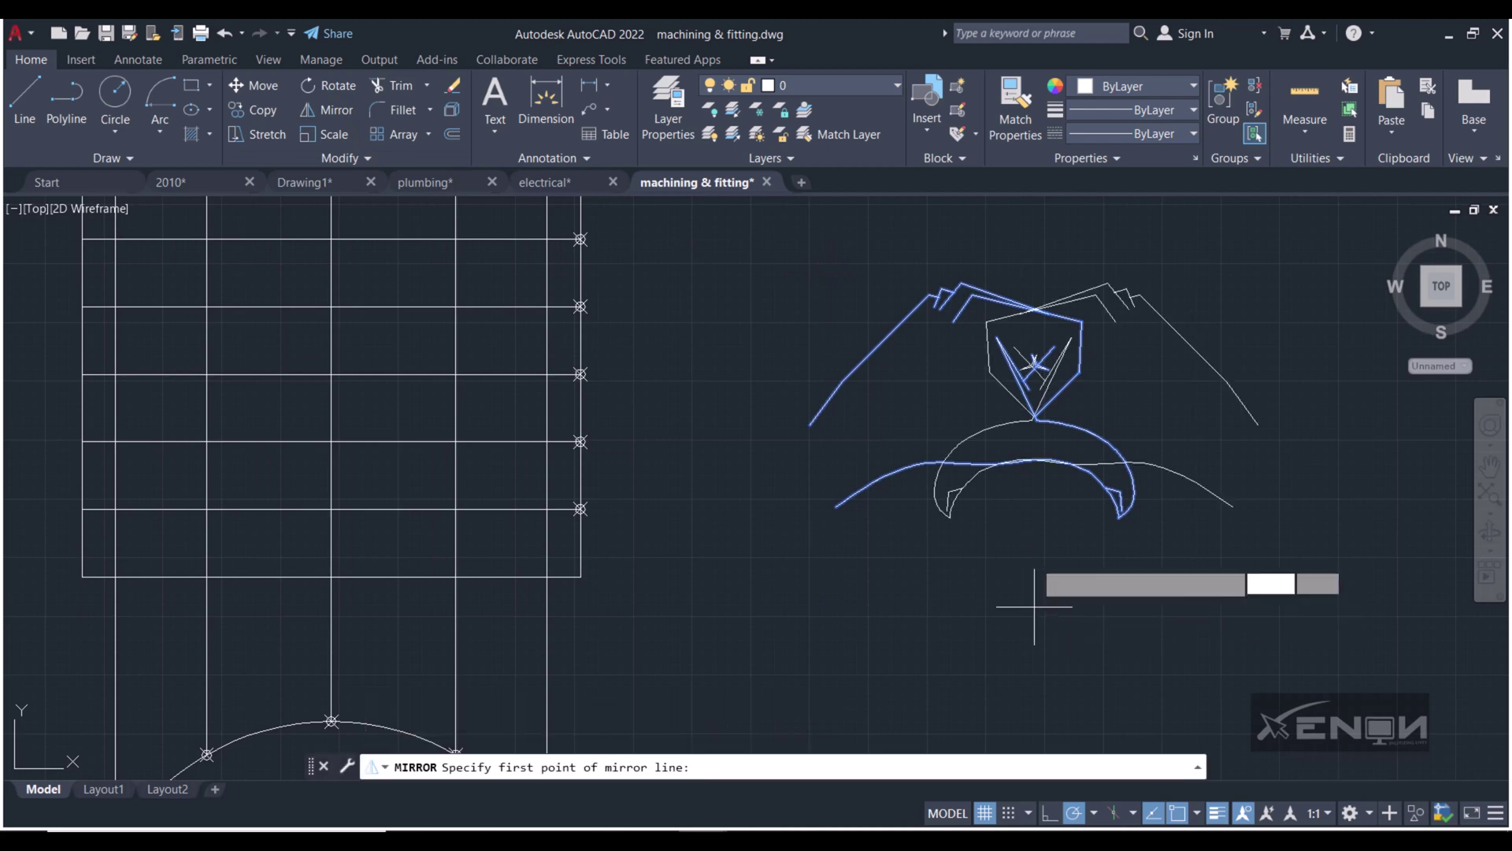
pyautogui.click(1029, 376)
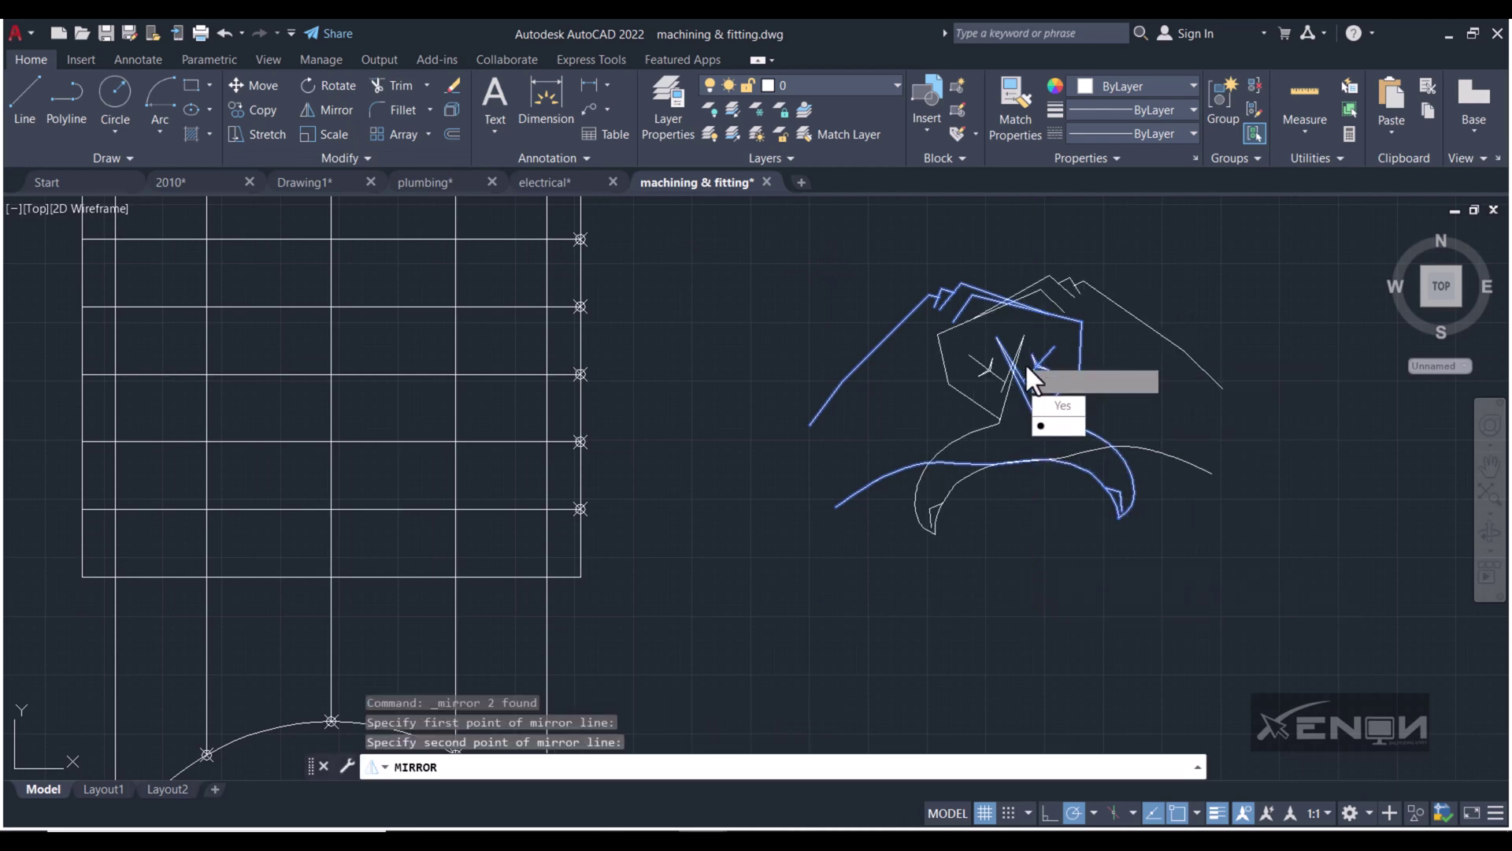
pyautogui.click(1055, 406)
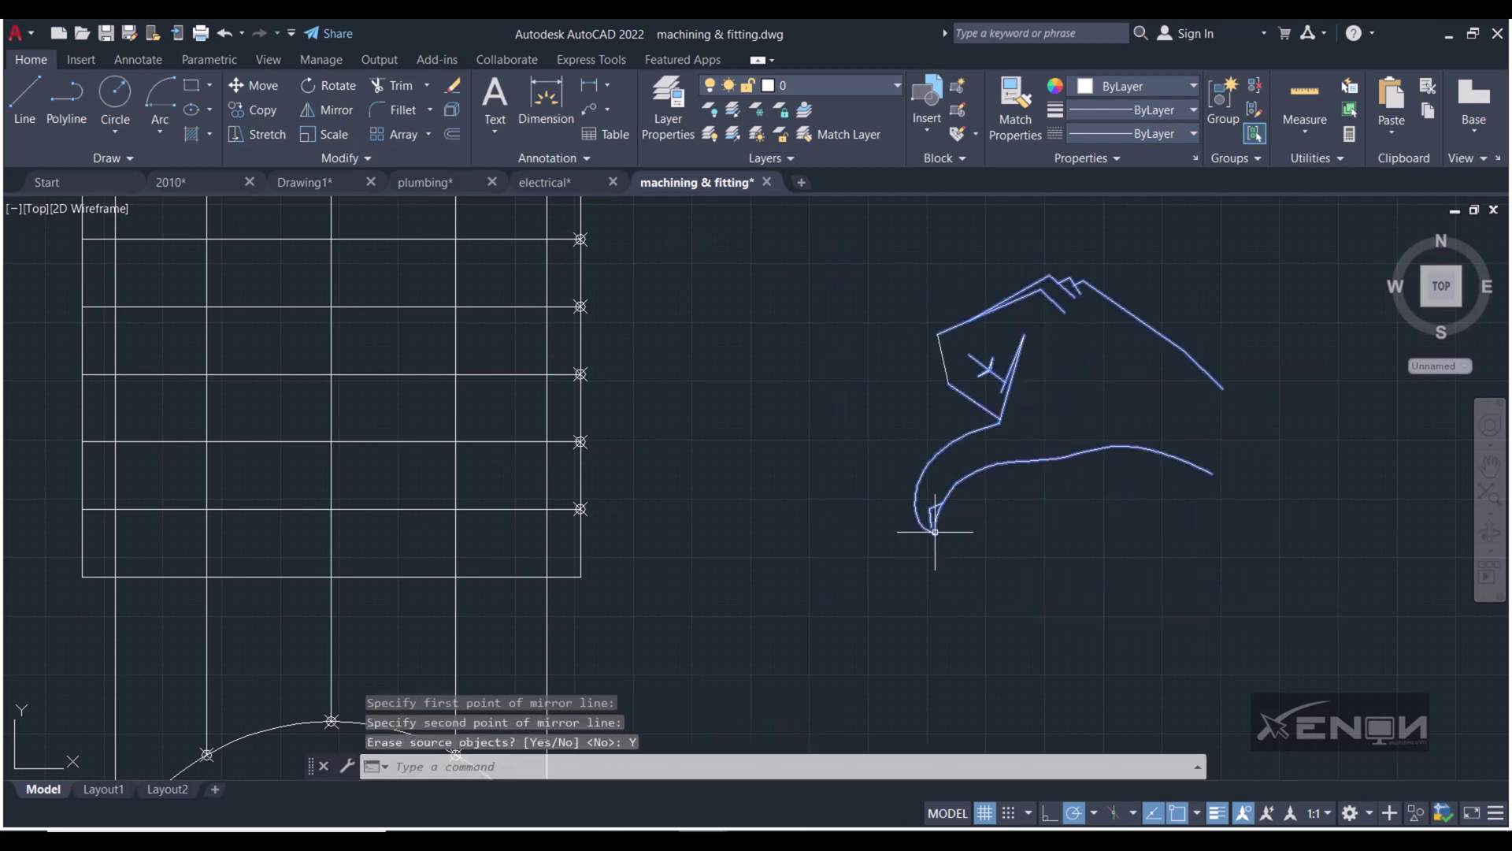
pyautogui.press('Return')
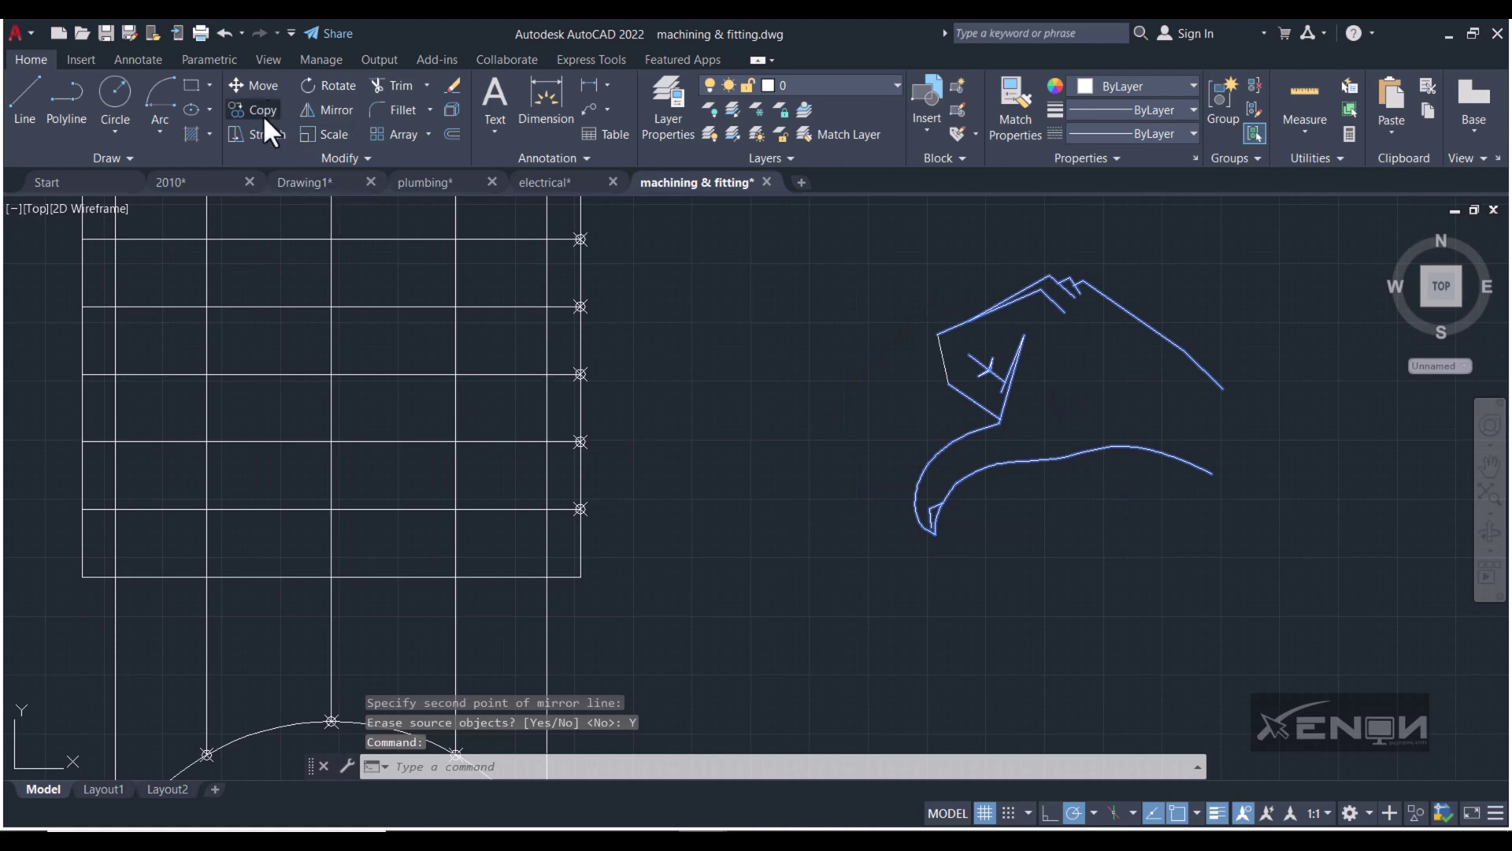
# - Start copying the mirrored sketch from its lower endpoint, then cancel
pyautogui.click(262, 110)
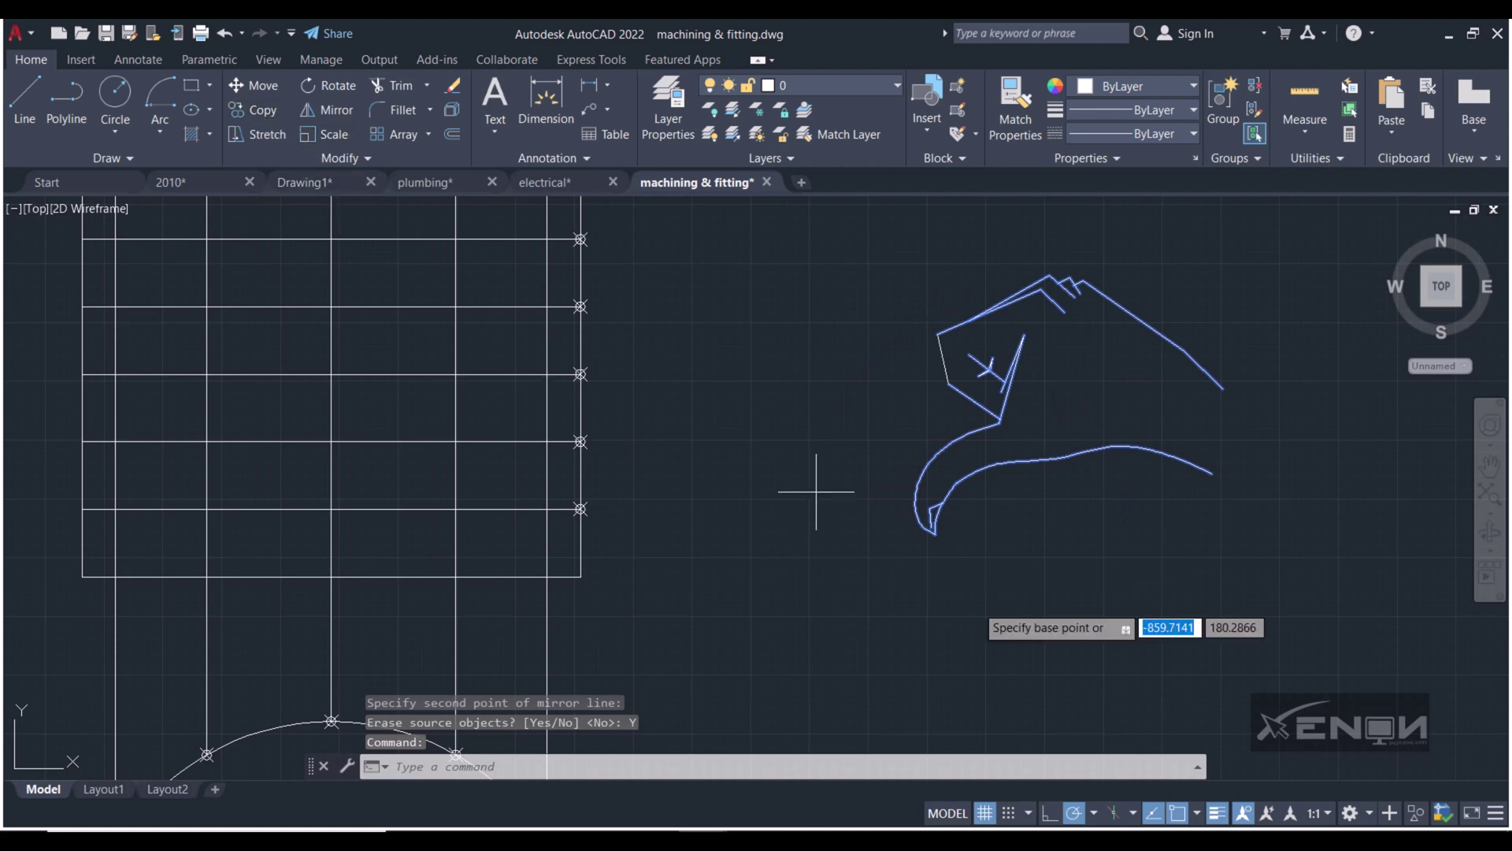
pyautogui.click(935, 534)
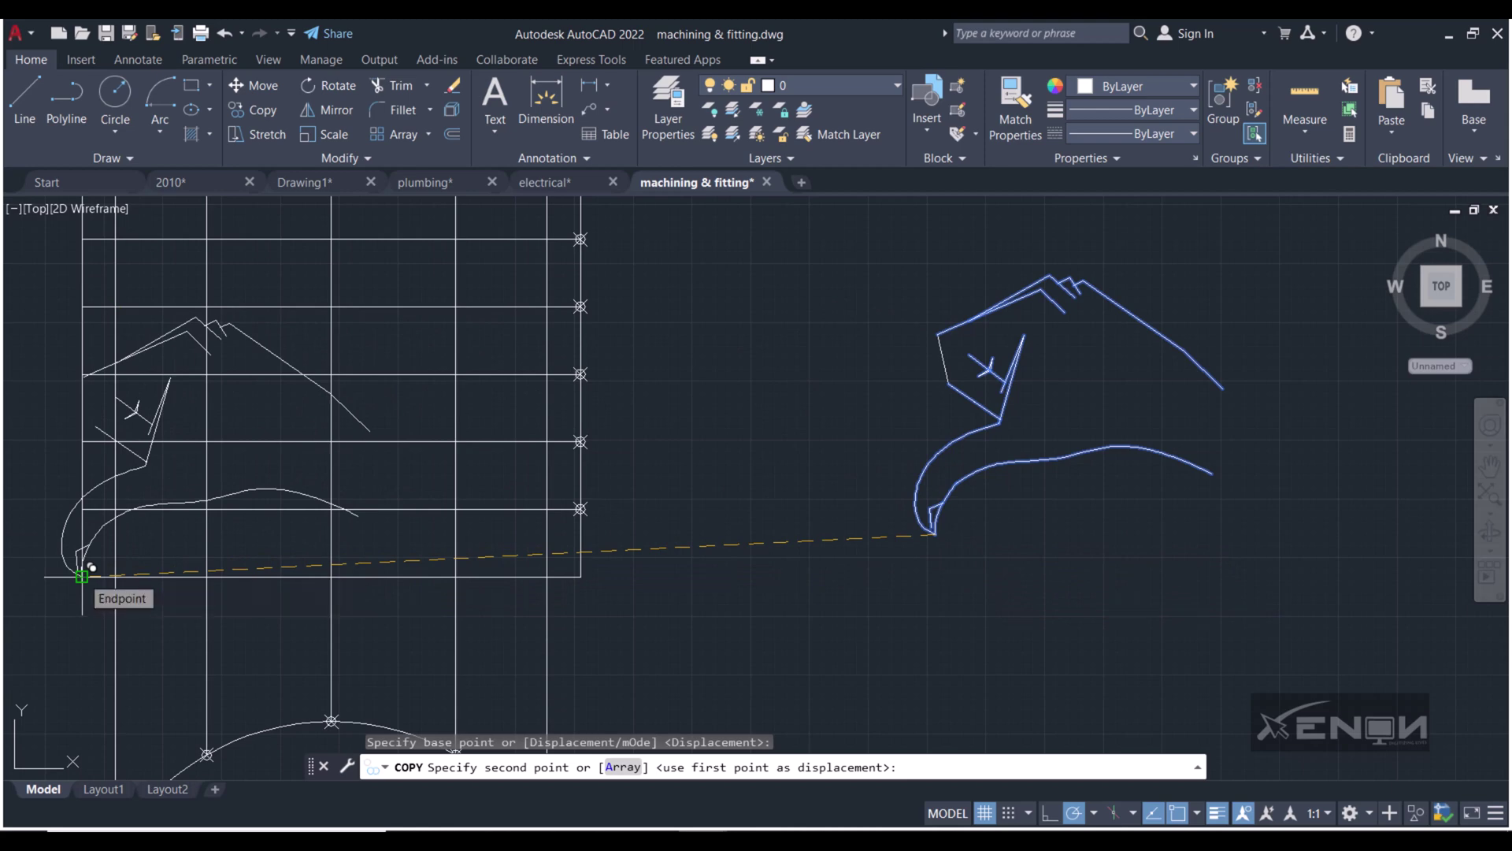
pyautogui.press('Escape')
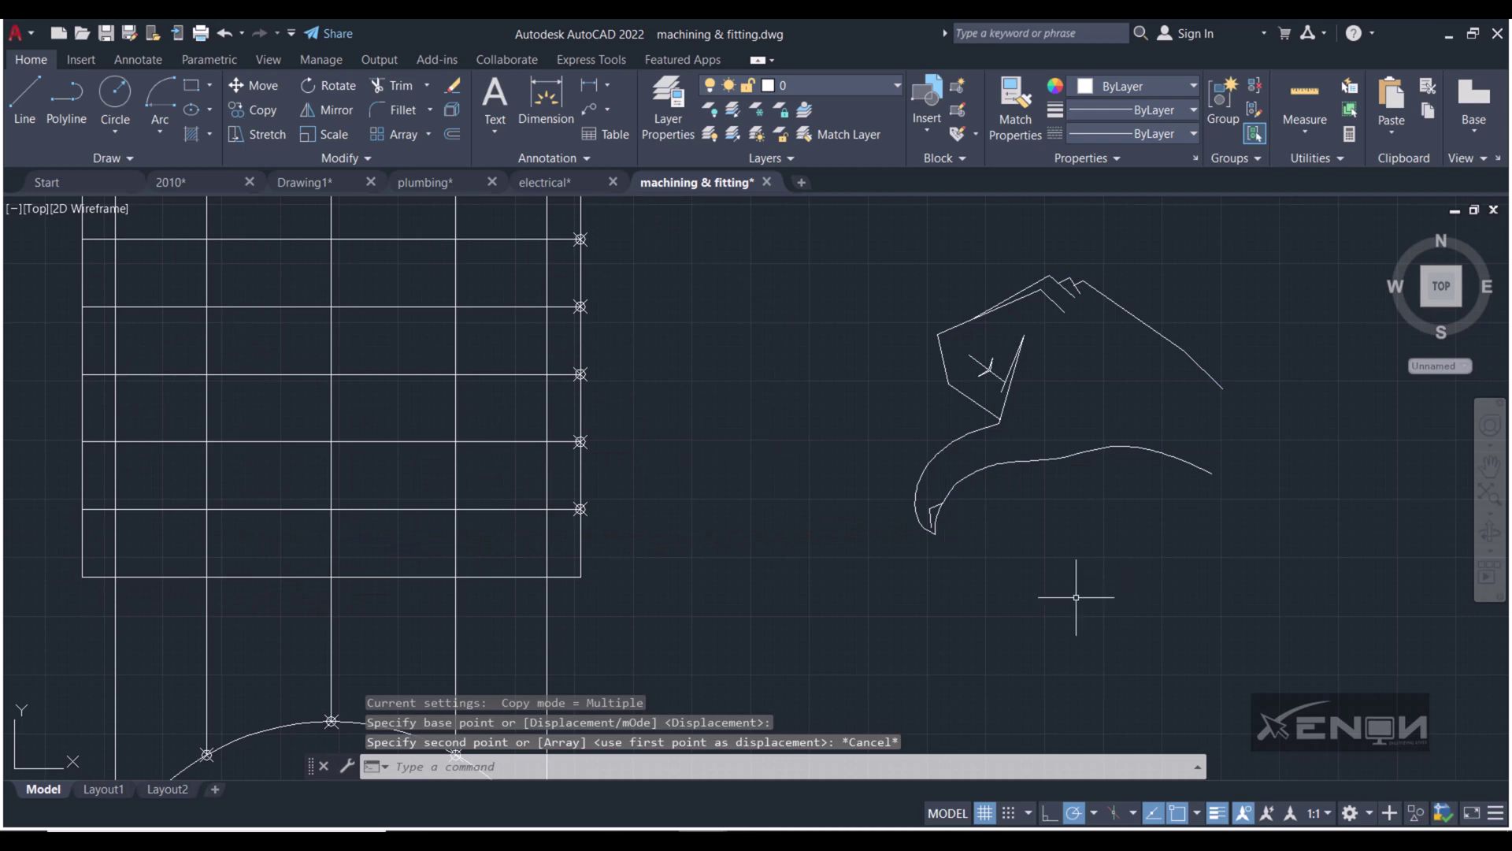
pyautogui.scroll(-2, 1075, 597)
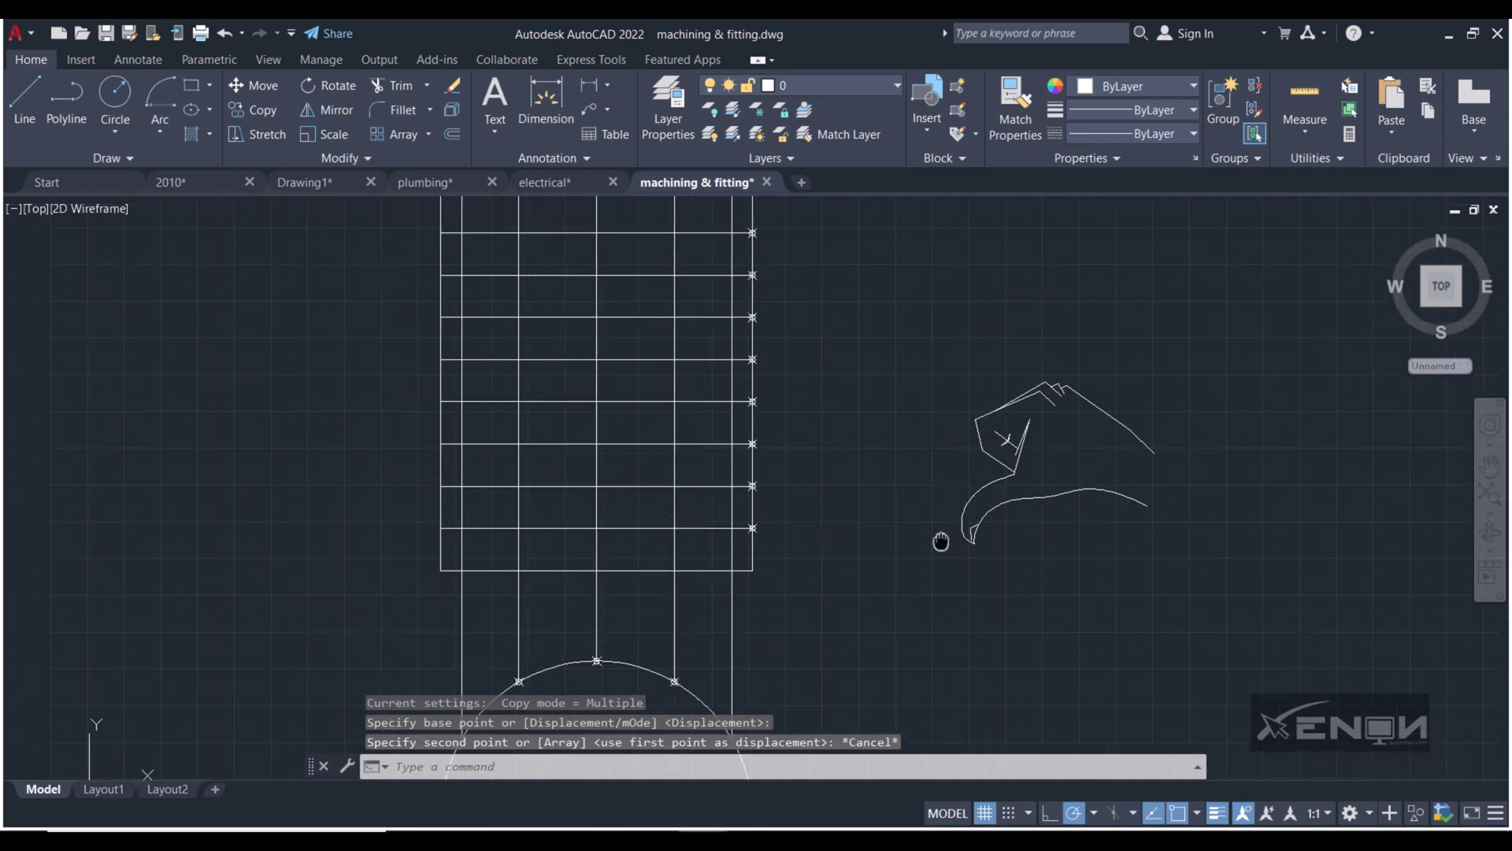
# - Fit a spline from the grid's bottom-left corner through the intersections to the right-edge mark, with an end tangent
pyautogui.click(117, 157)
pyautogui.click(17, 179)
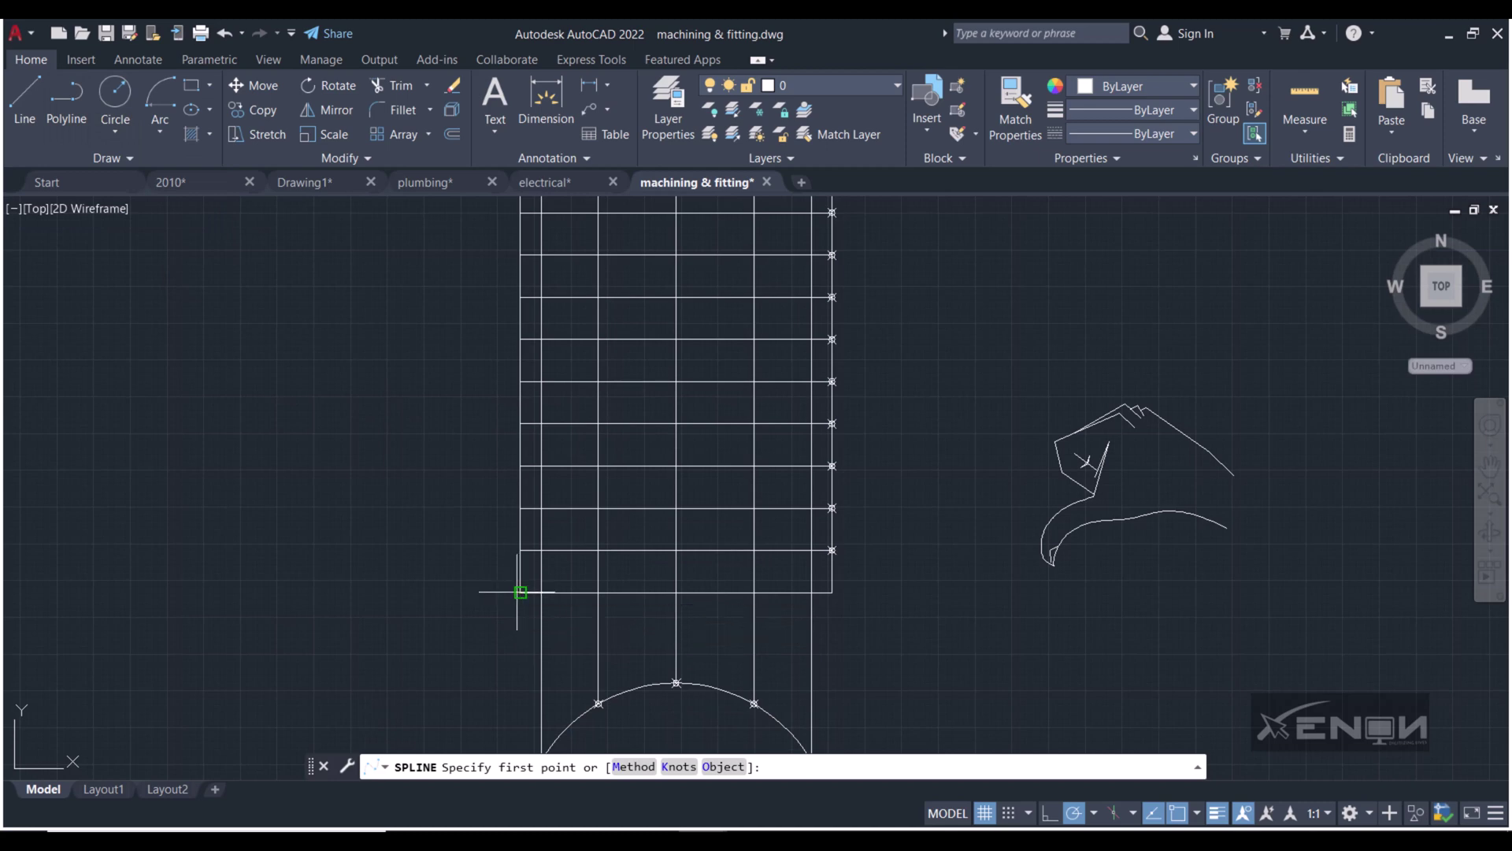
pyautogui.click(520, 592)
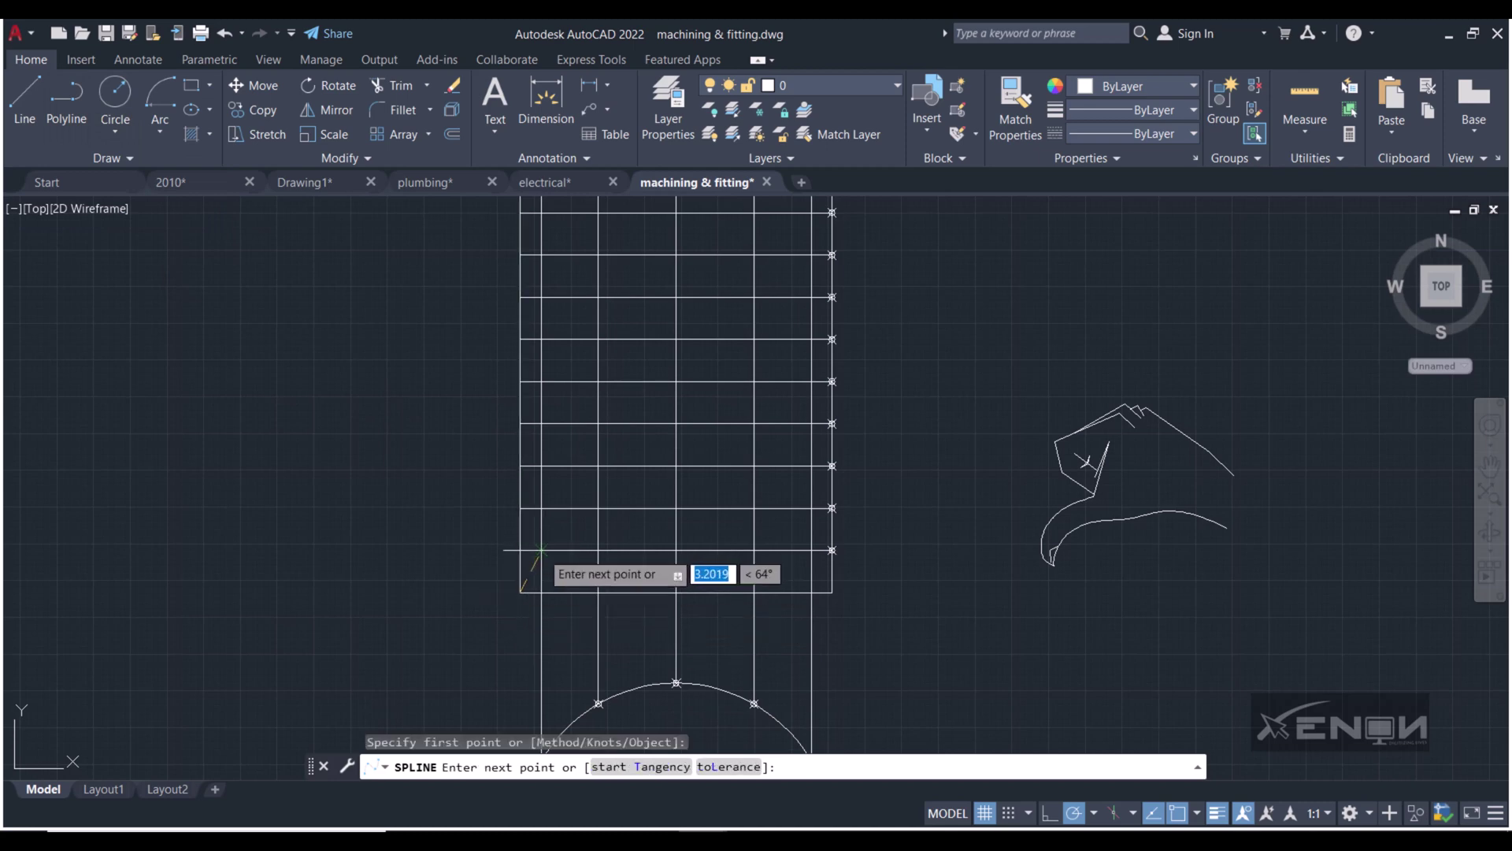
pyautogui.click(542, 550)
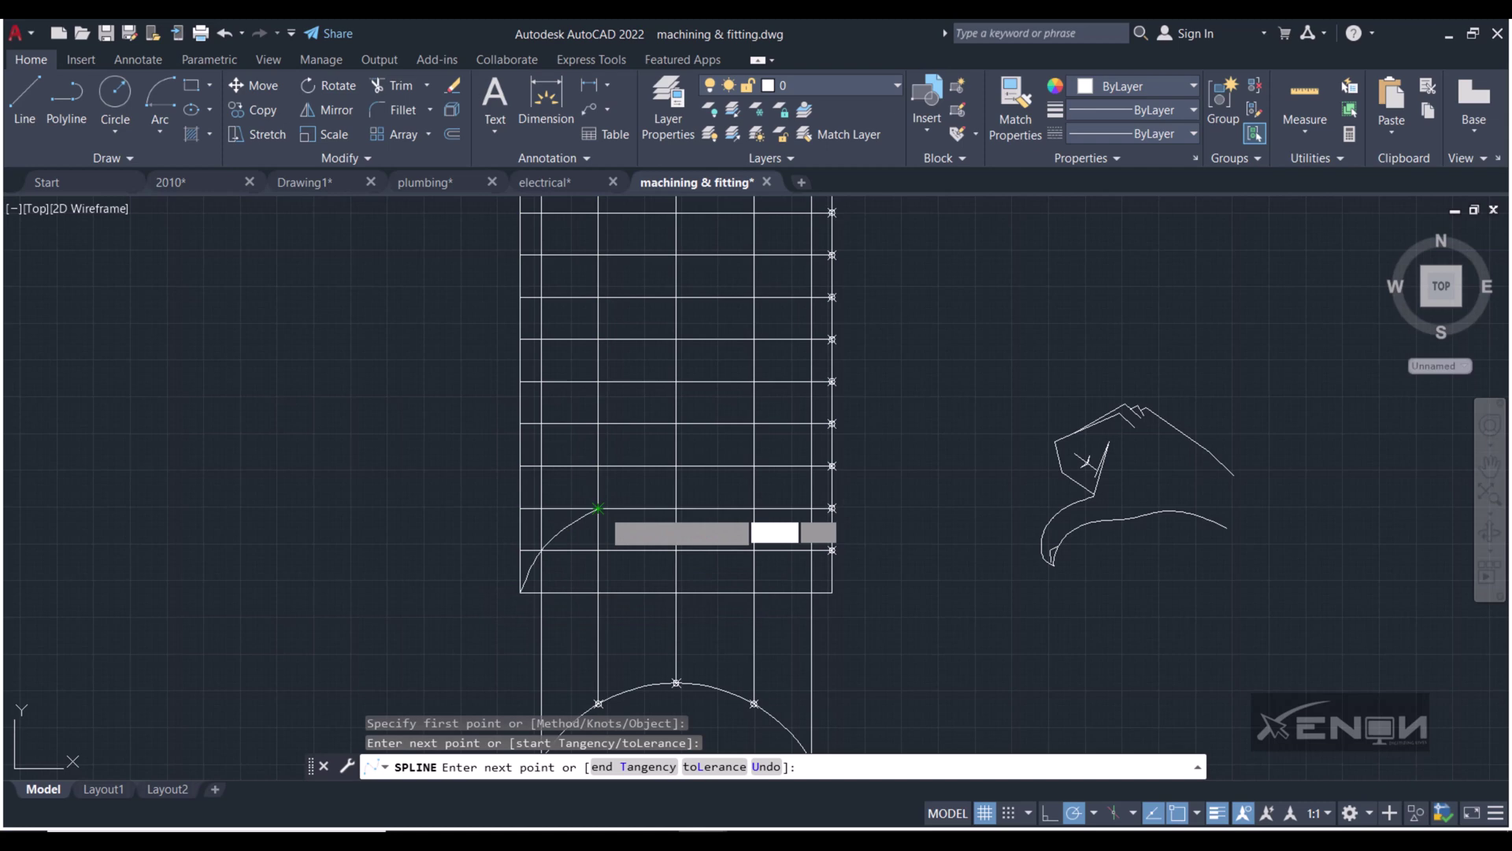
pyautogui.click(599, 509)
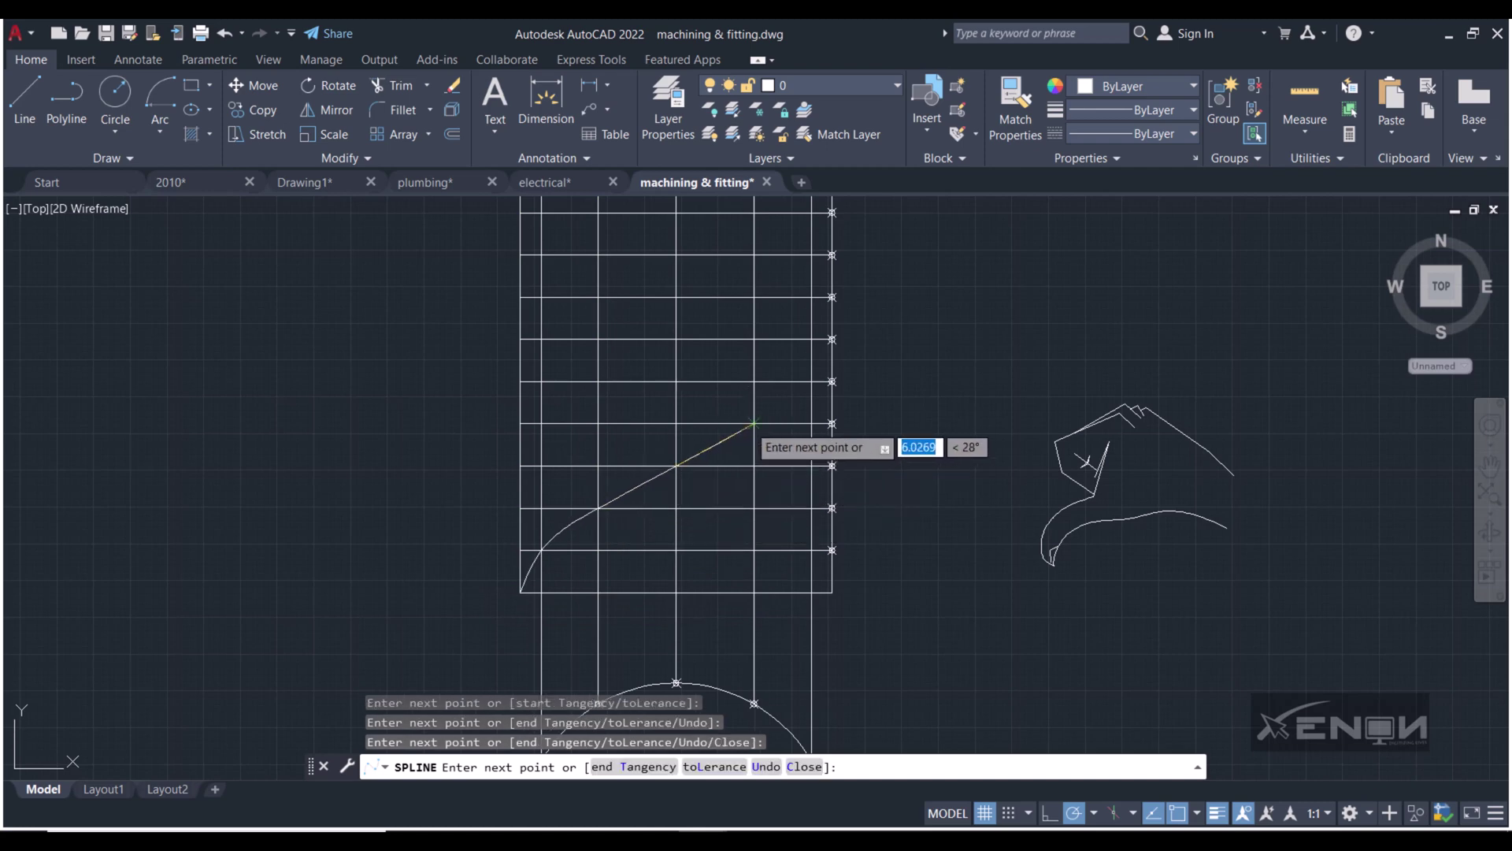
pyautogui.click(755, 423)
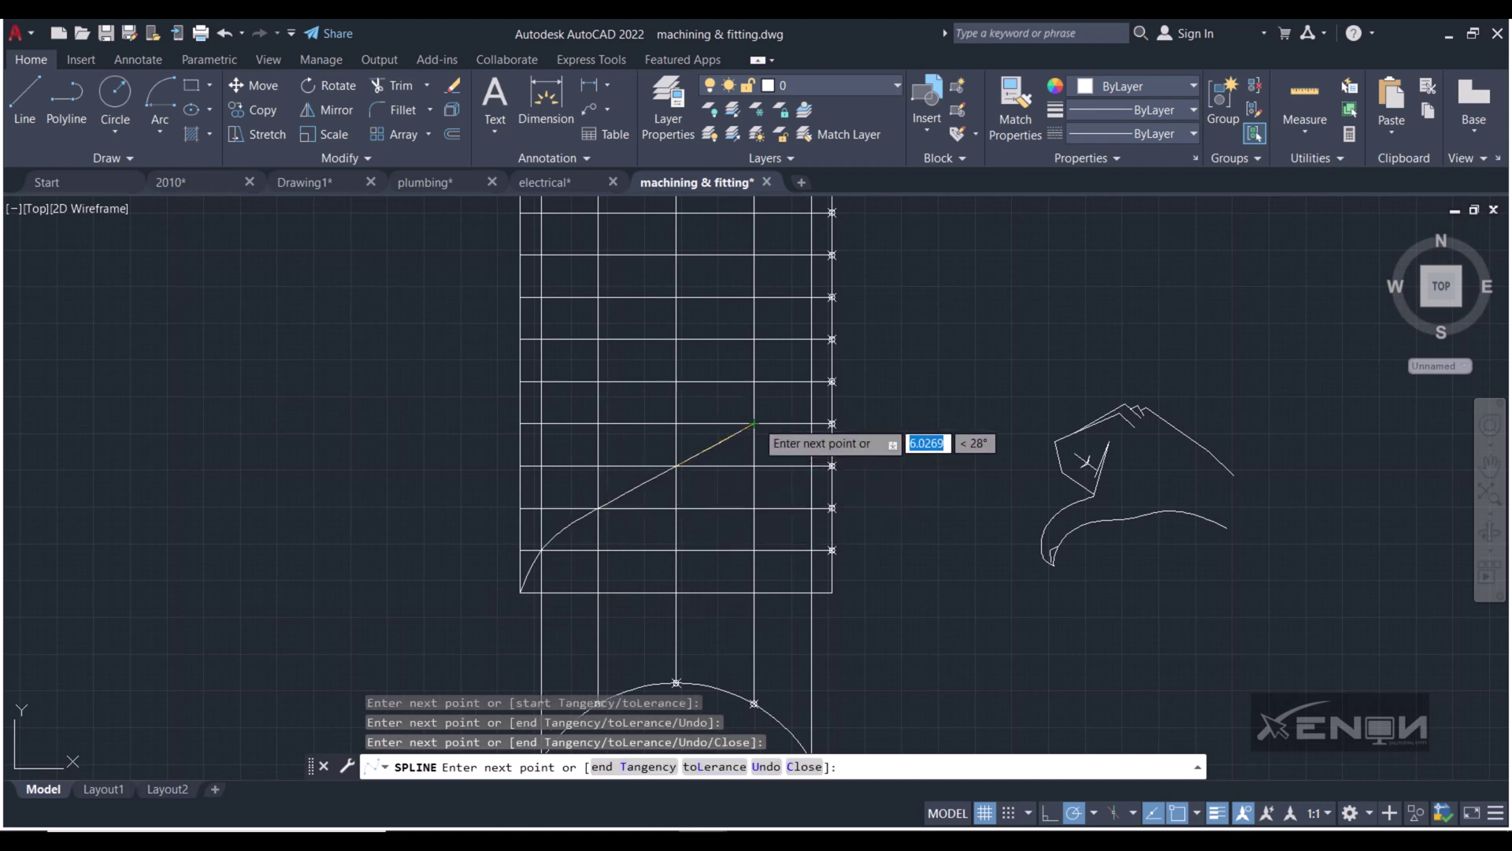
pyautogui.click(810, 381)
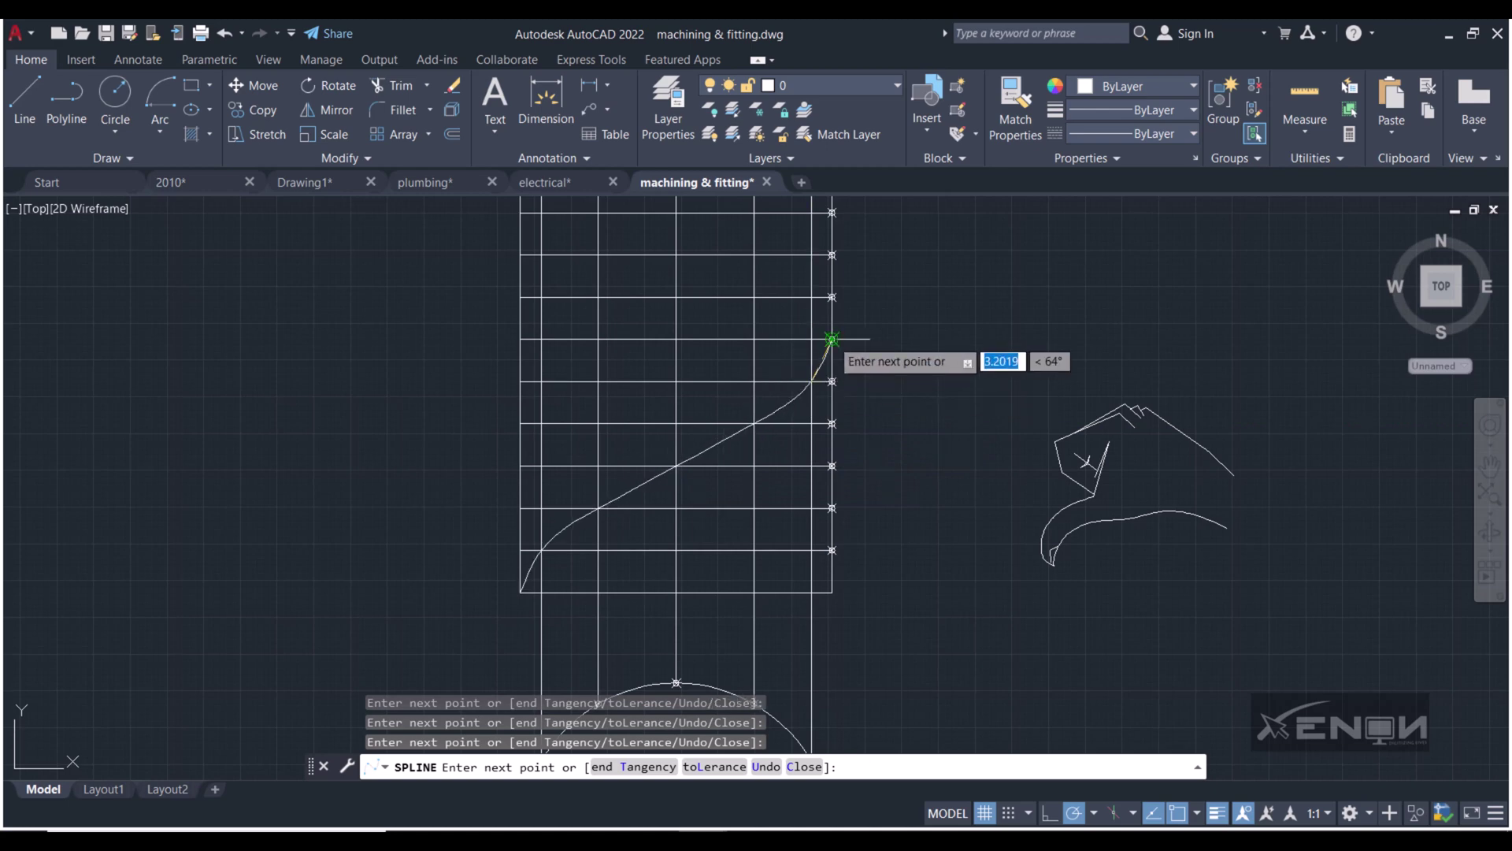
pyautogui.click(832, 340)
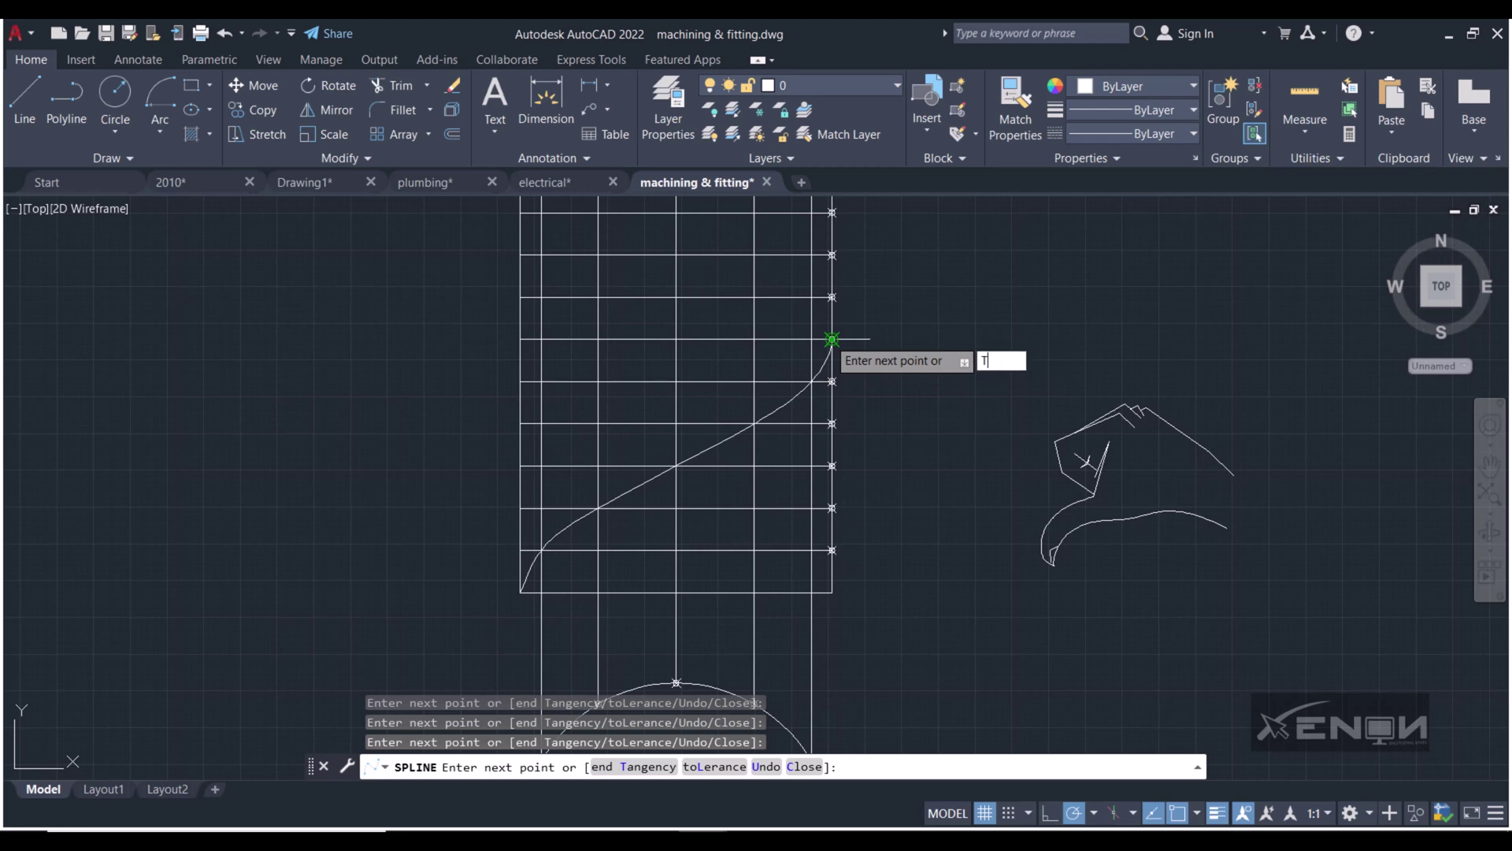
pyautogui.write('T')
pyautogui.press('Return')
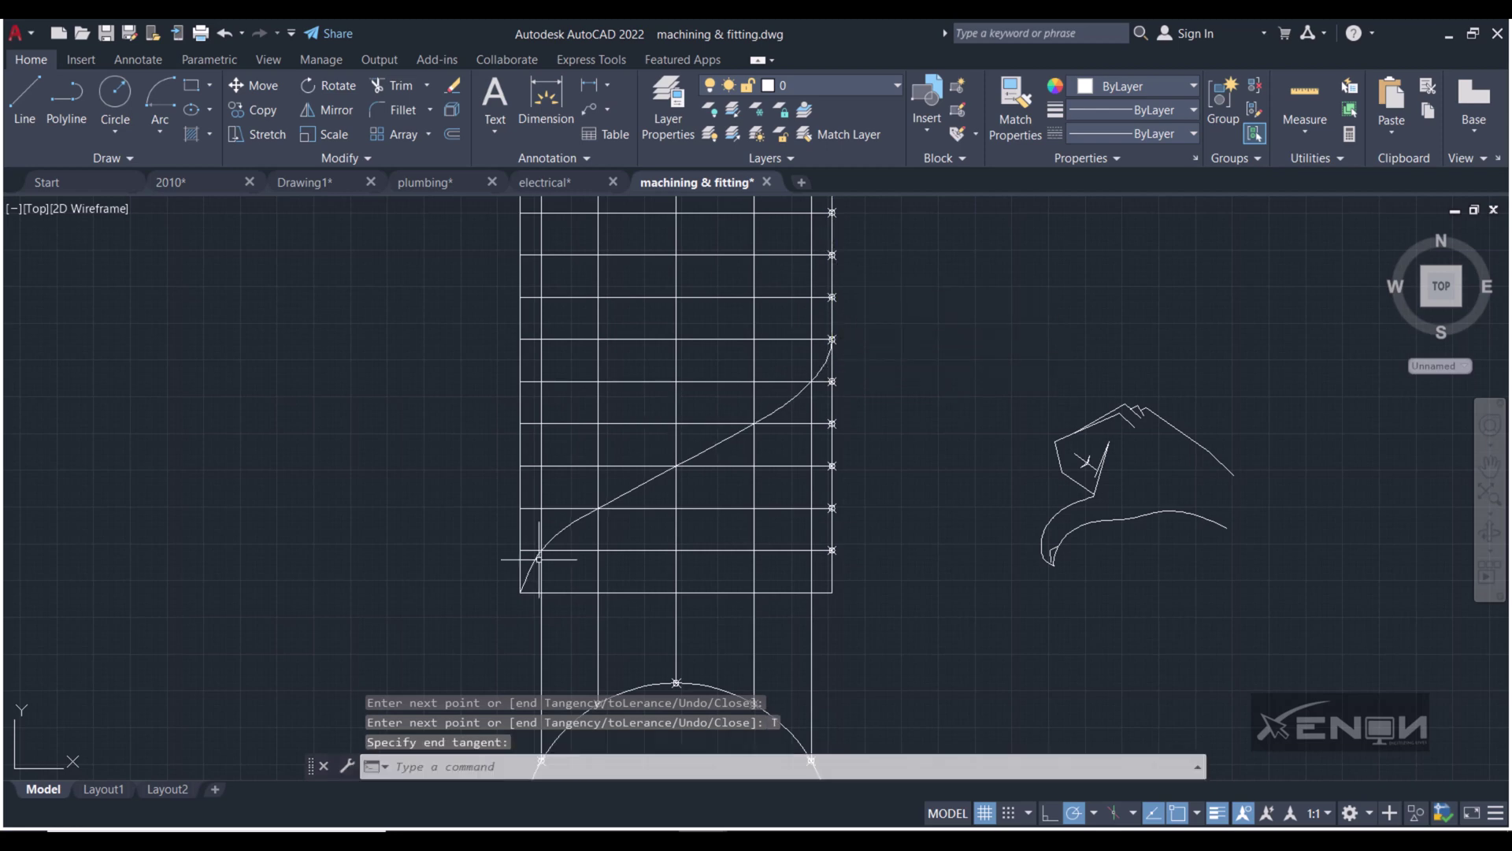
pyautogui.click(520, 577)
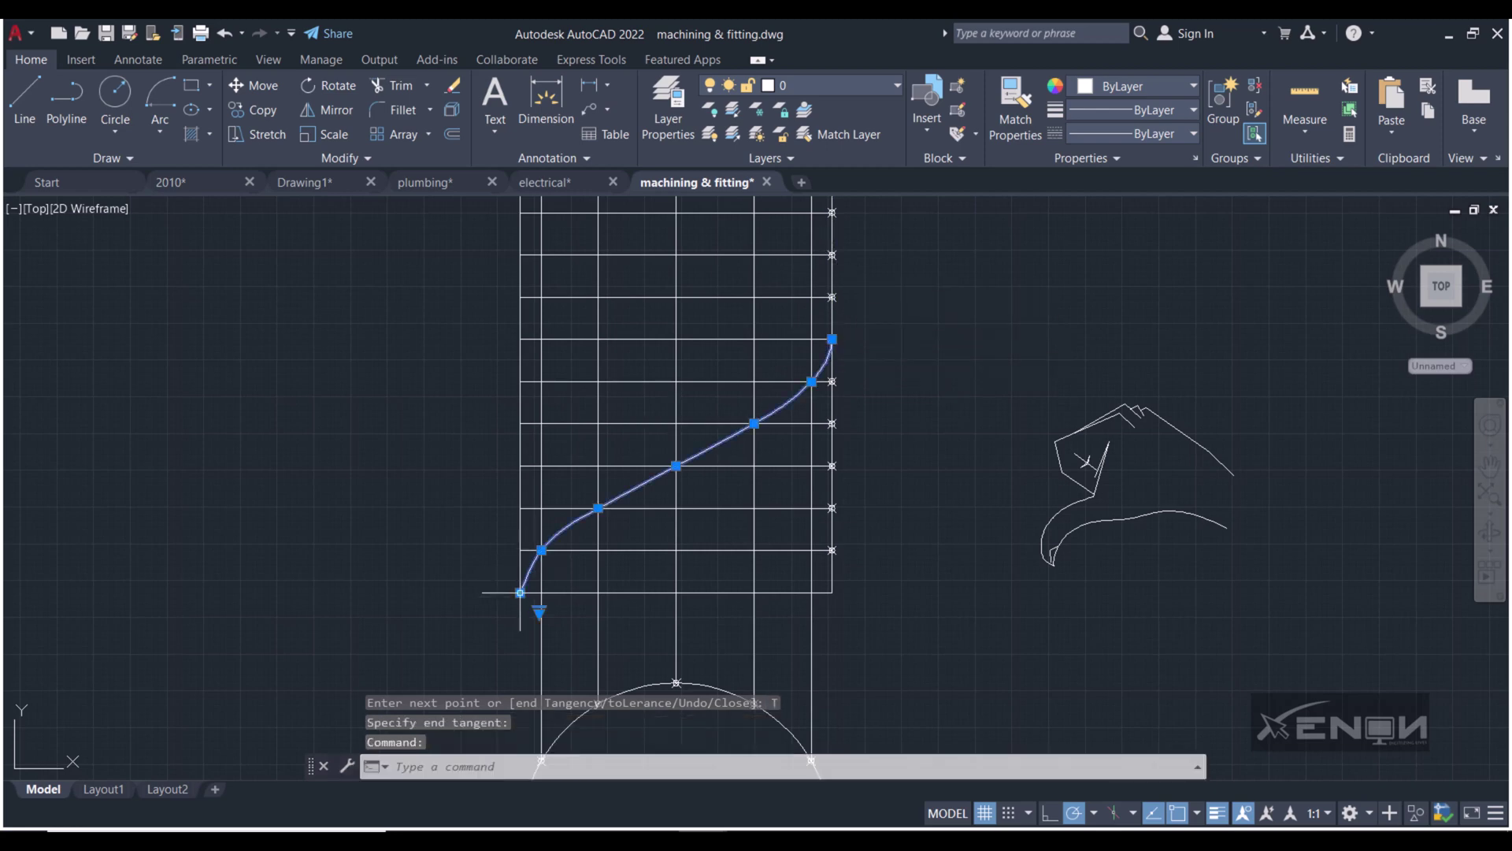
pyautogui.click(521, 592)
# - Set a new tangent direction on the spline's lower end grip
pyautogui.rightClick(455, 626)
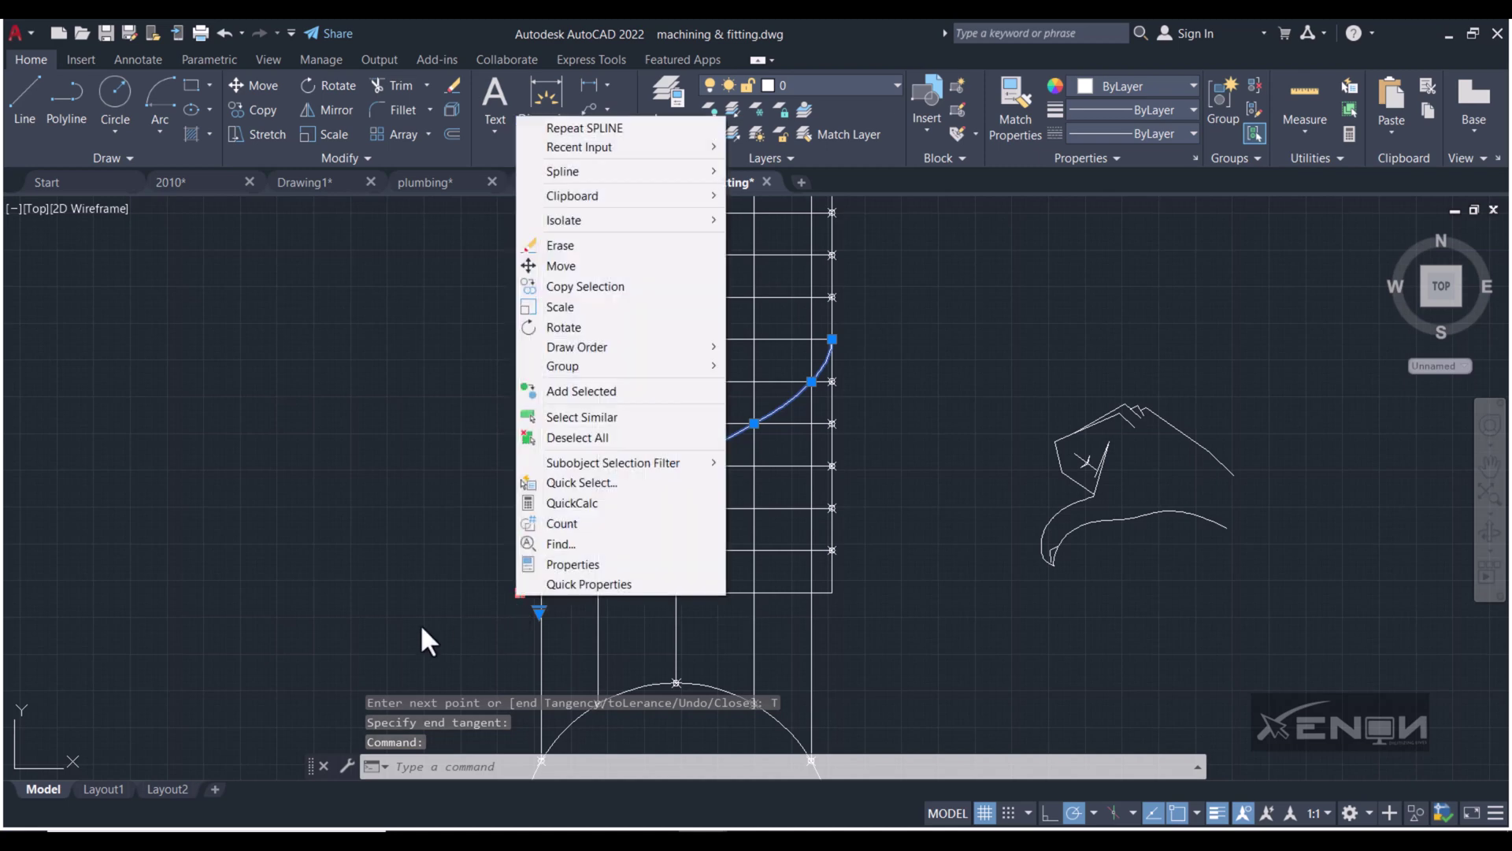
pyautogui.press('Escape')
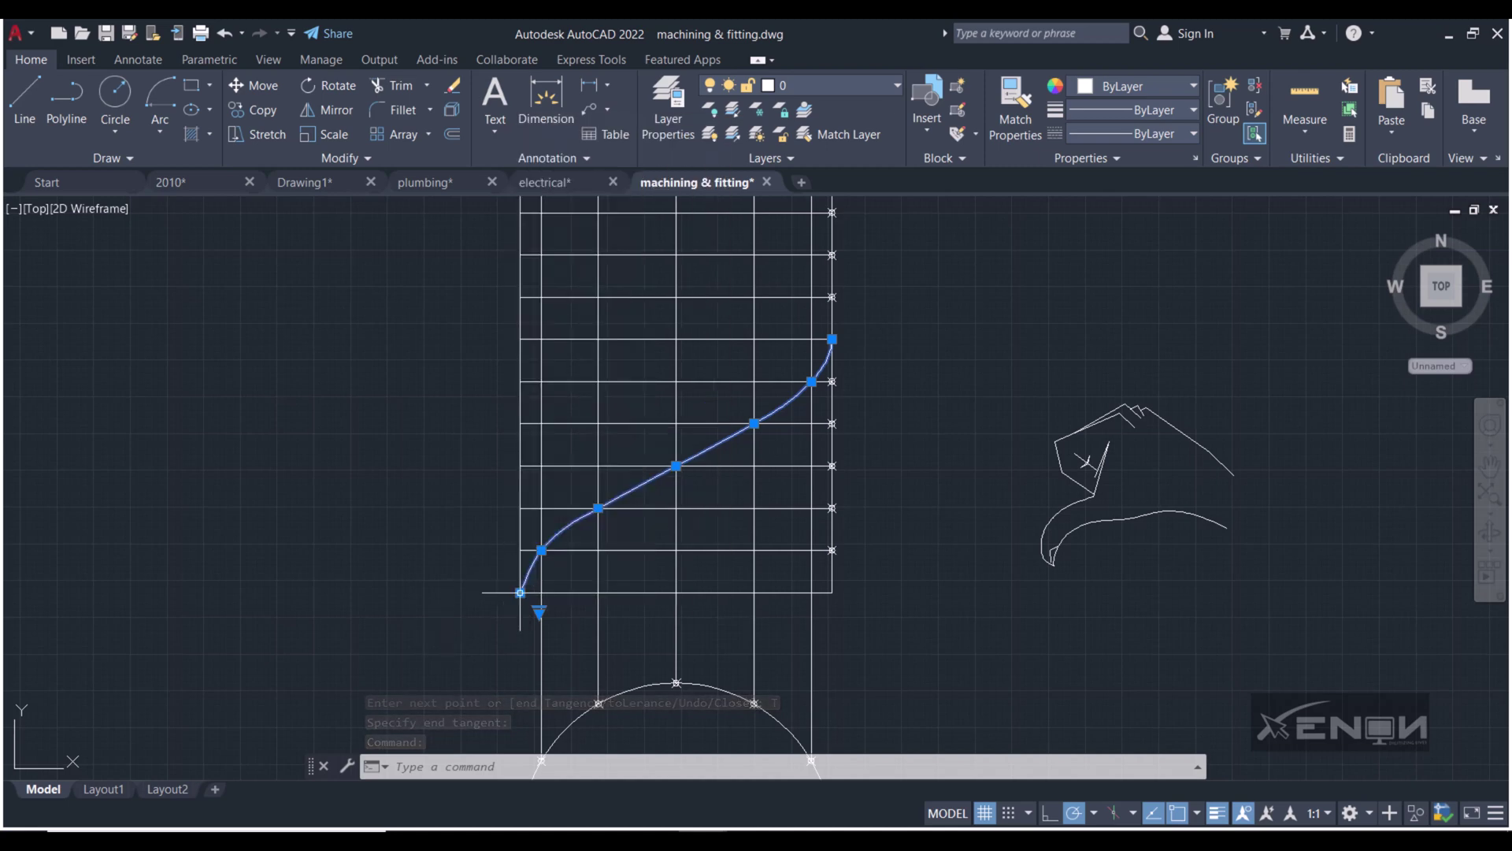
pyautogui.moveTo(520, 592)
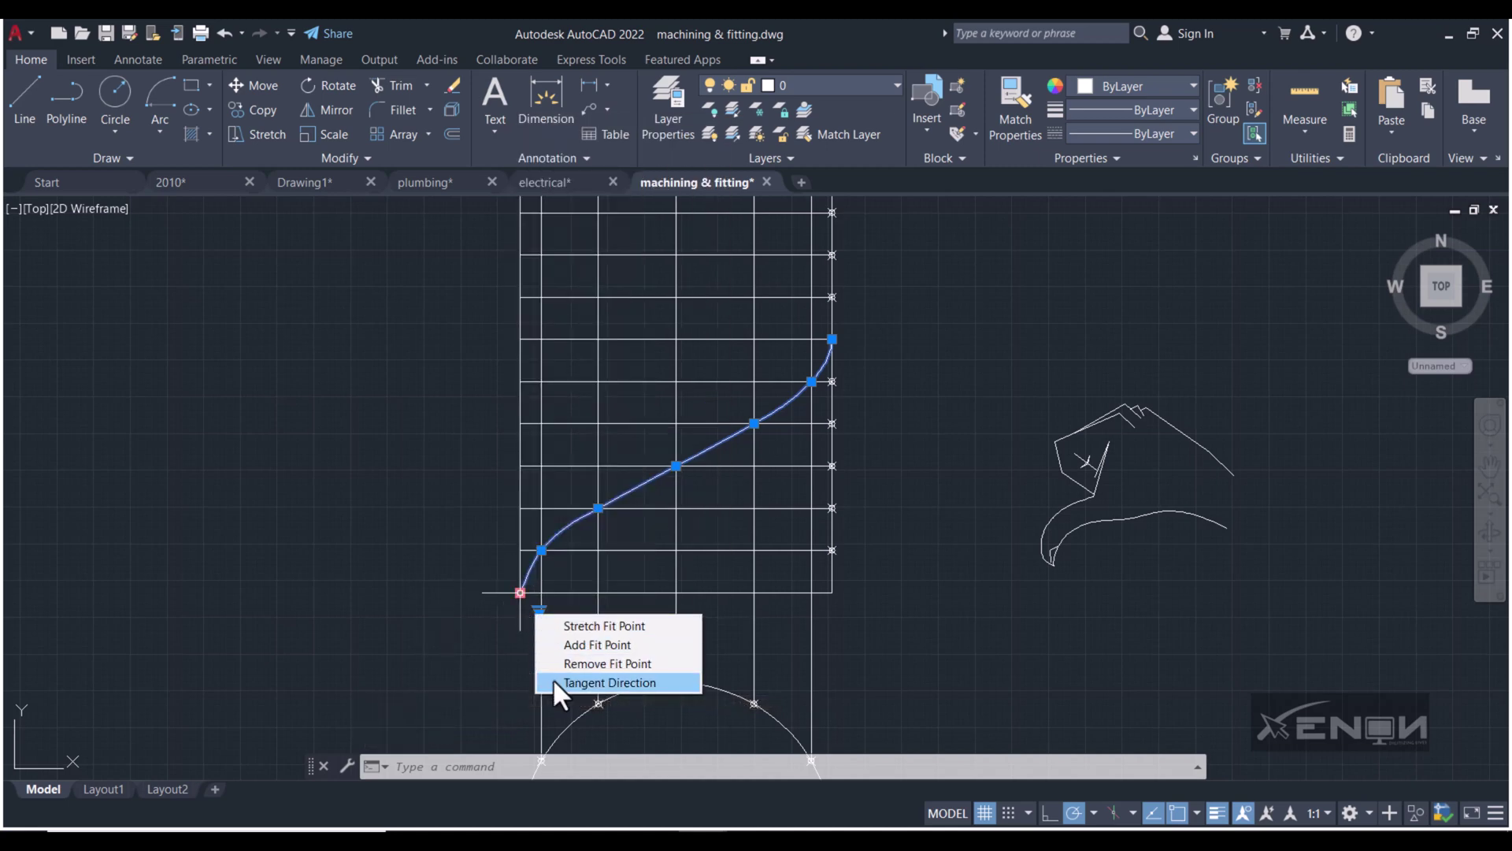
pyautogui.click(553, 682)
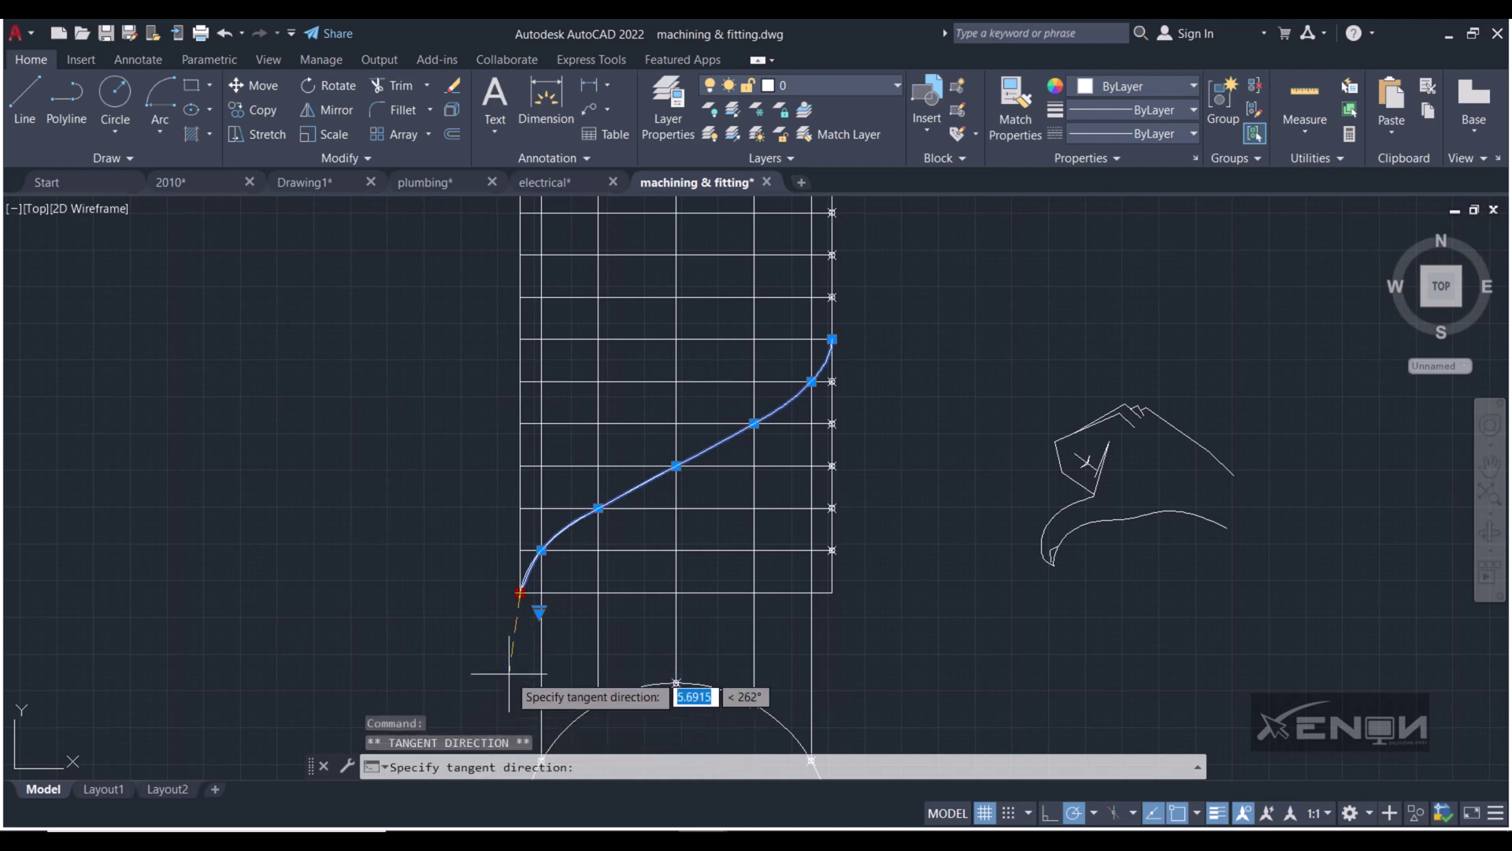
pyautogui.click(524, 648)
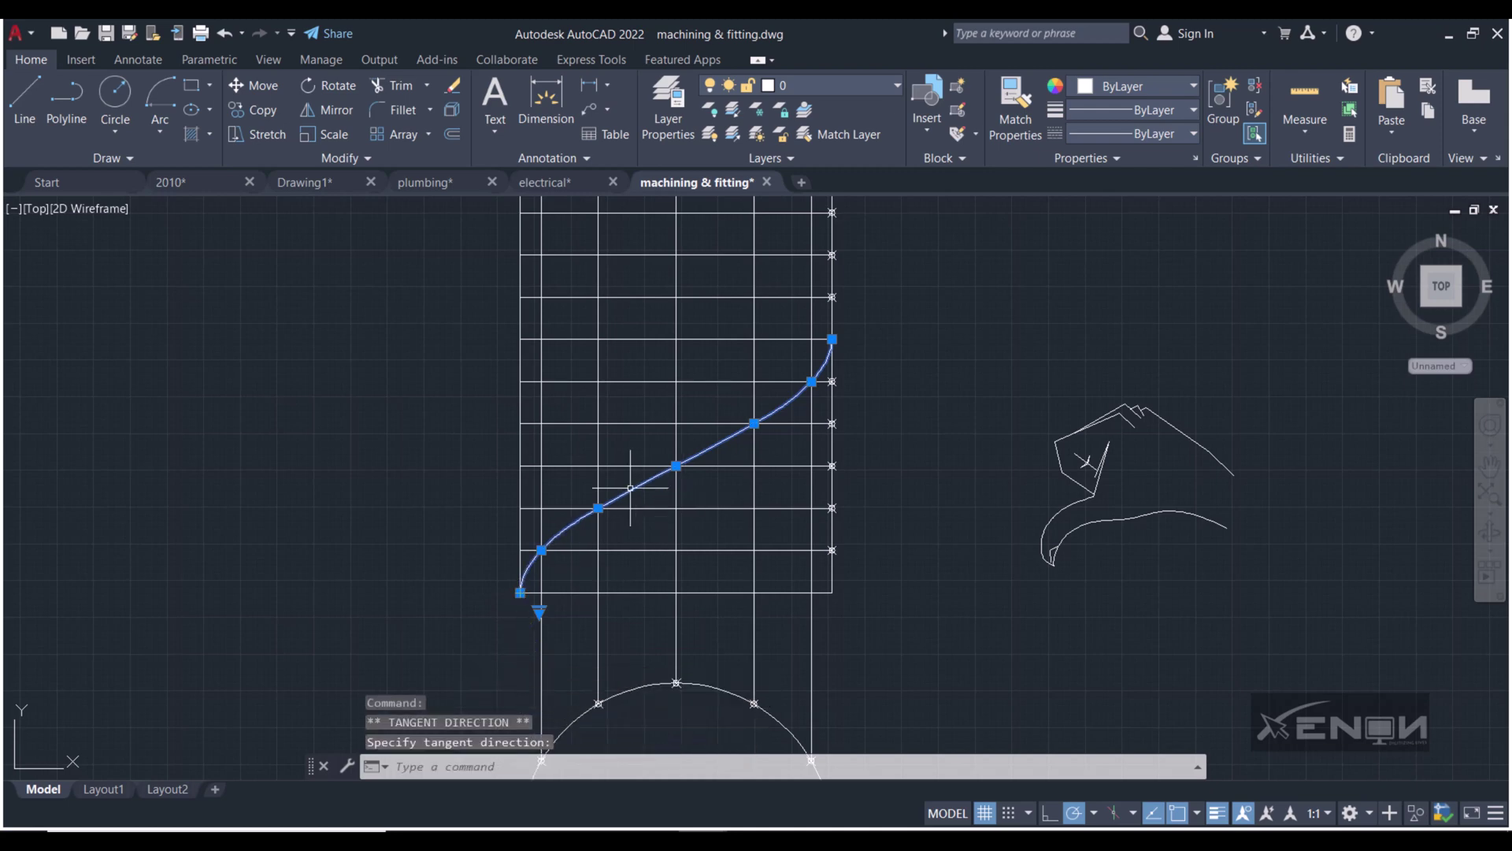
pyautogui.moveTo(631, 487); pyautogui.dragTo(574, 609, button='middle')
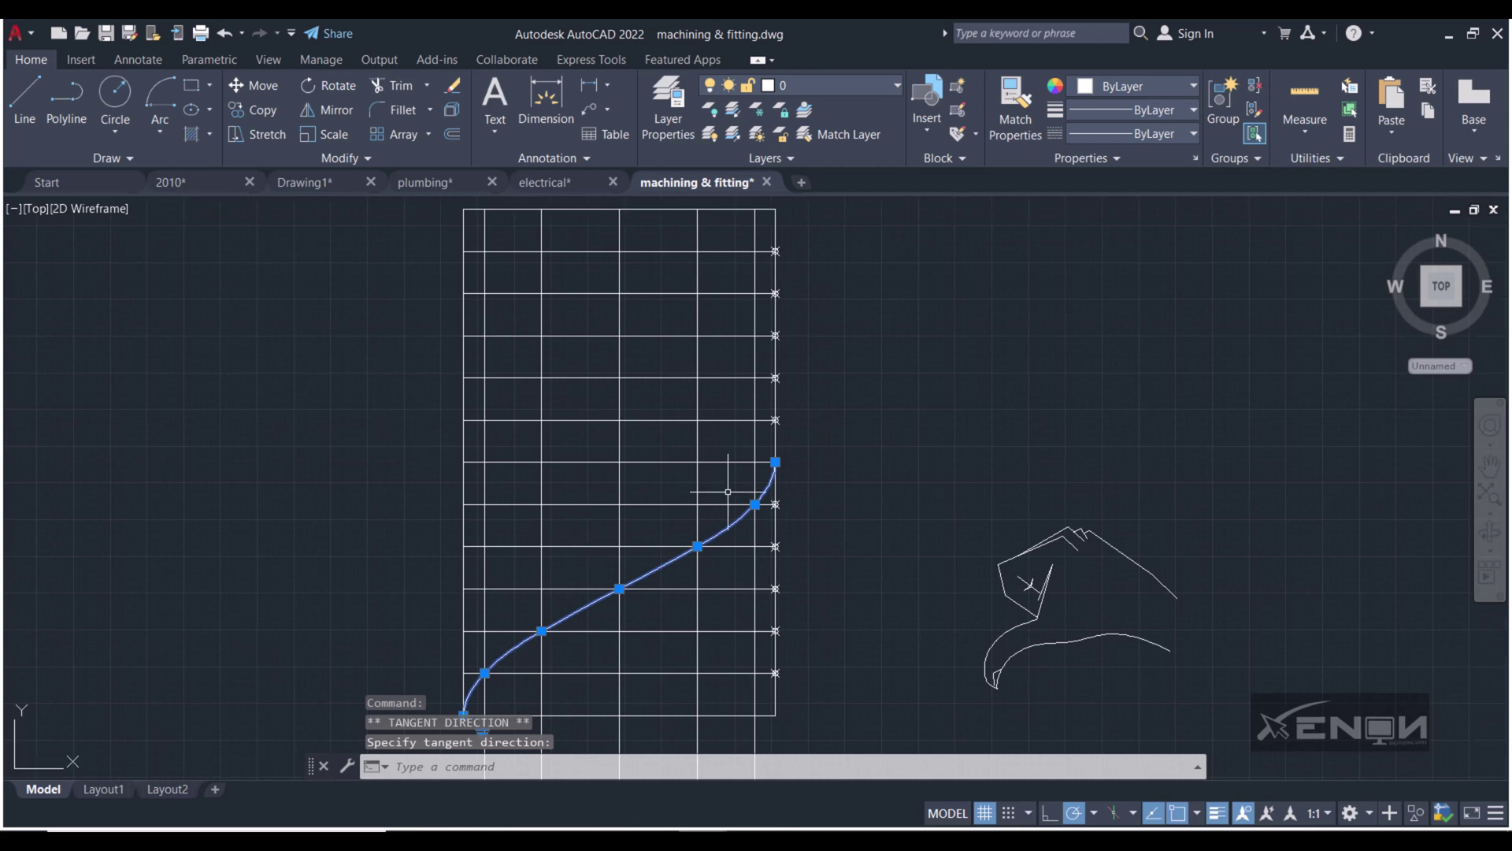
# - Mirror the spline about a horizontal line through its top end, keeping the original
pyautogui.click(335, 111)
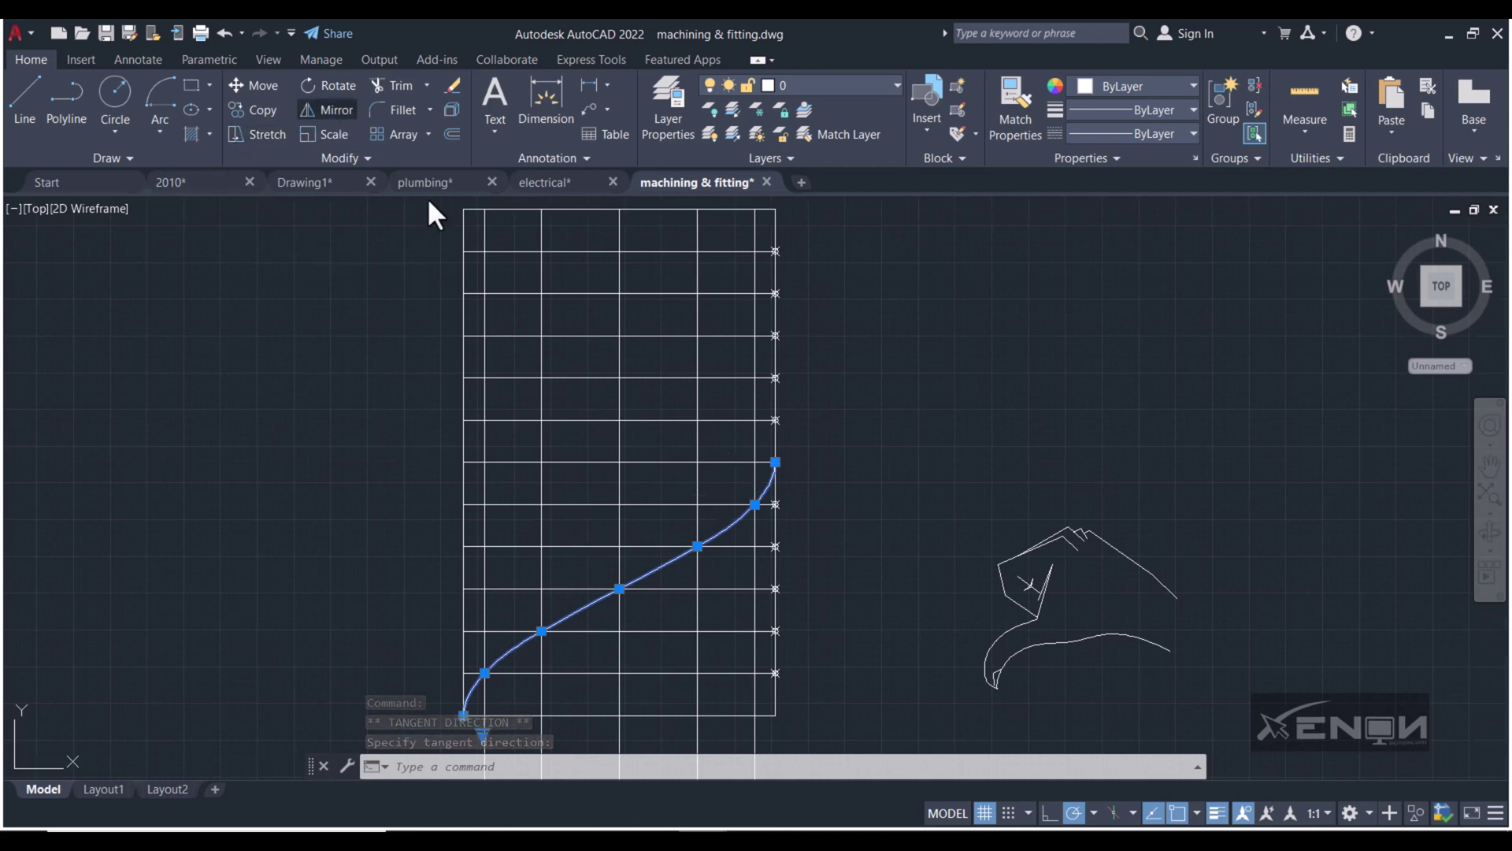
pyautogui.click(775, 464)
pyautogui.click(634, 523)
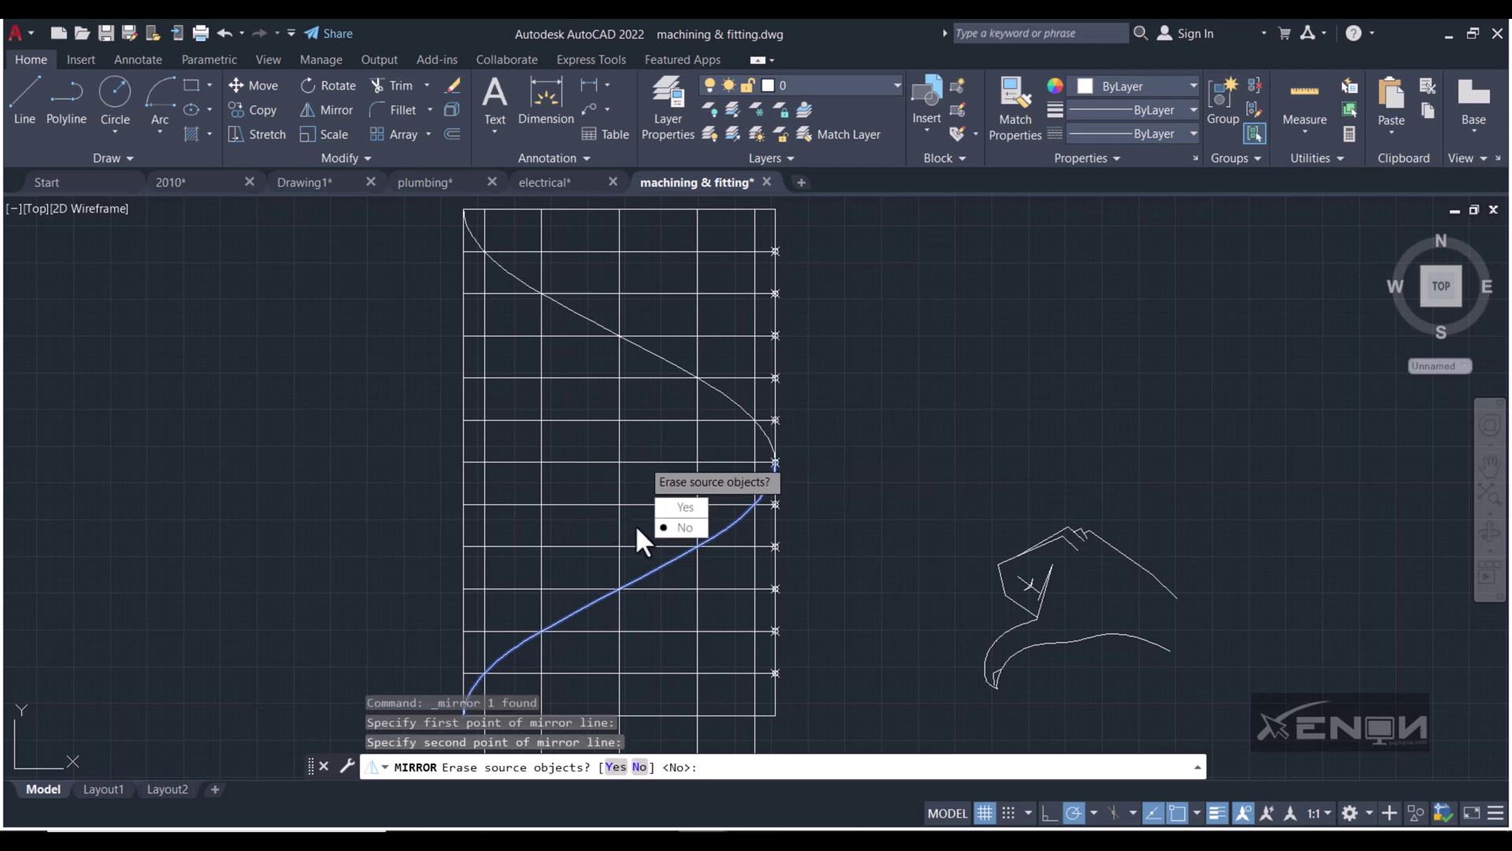
pyautogui.click(669, 524)
pyautogui.scroll(-2, 684, 474)
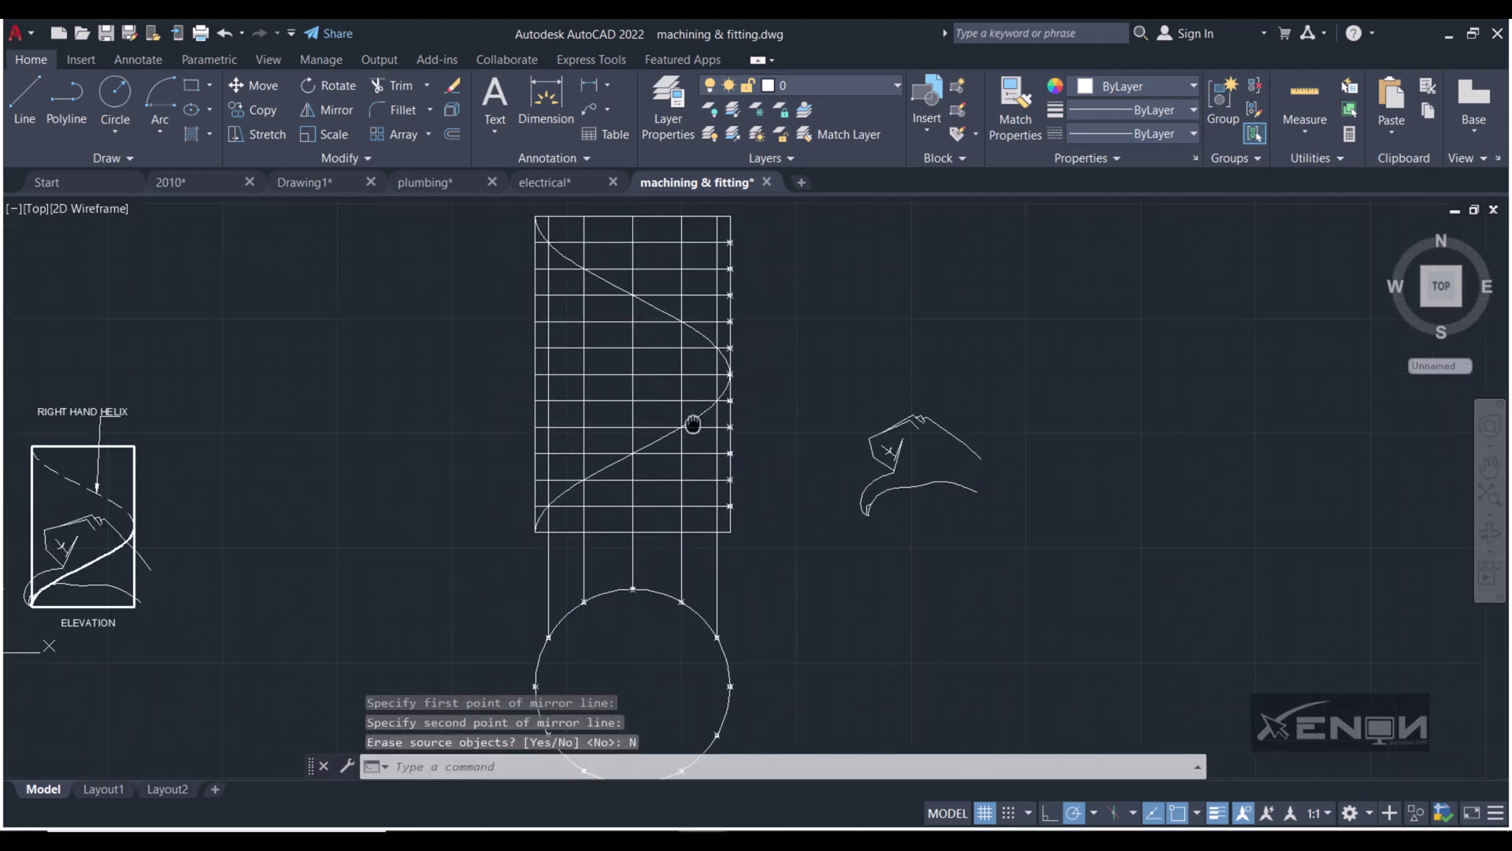
pyautogui.click(684, 426)
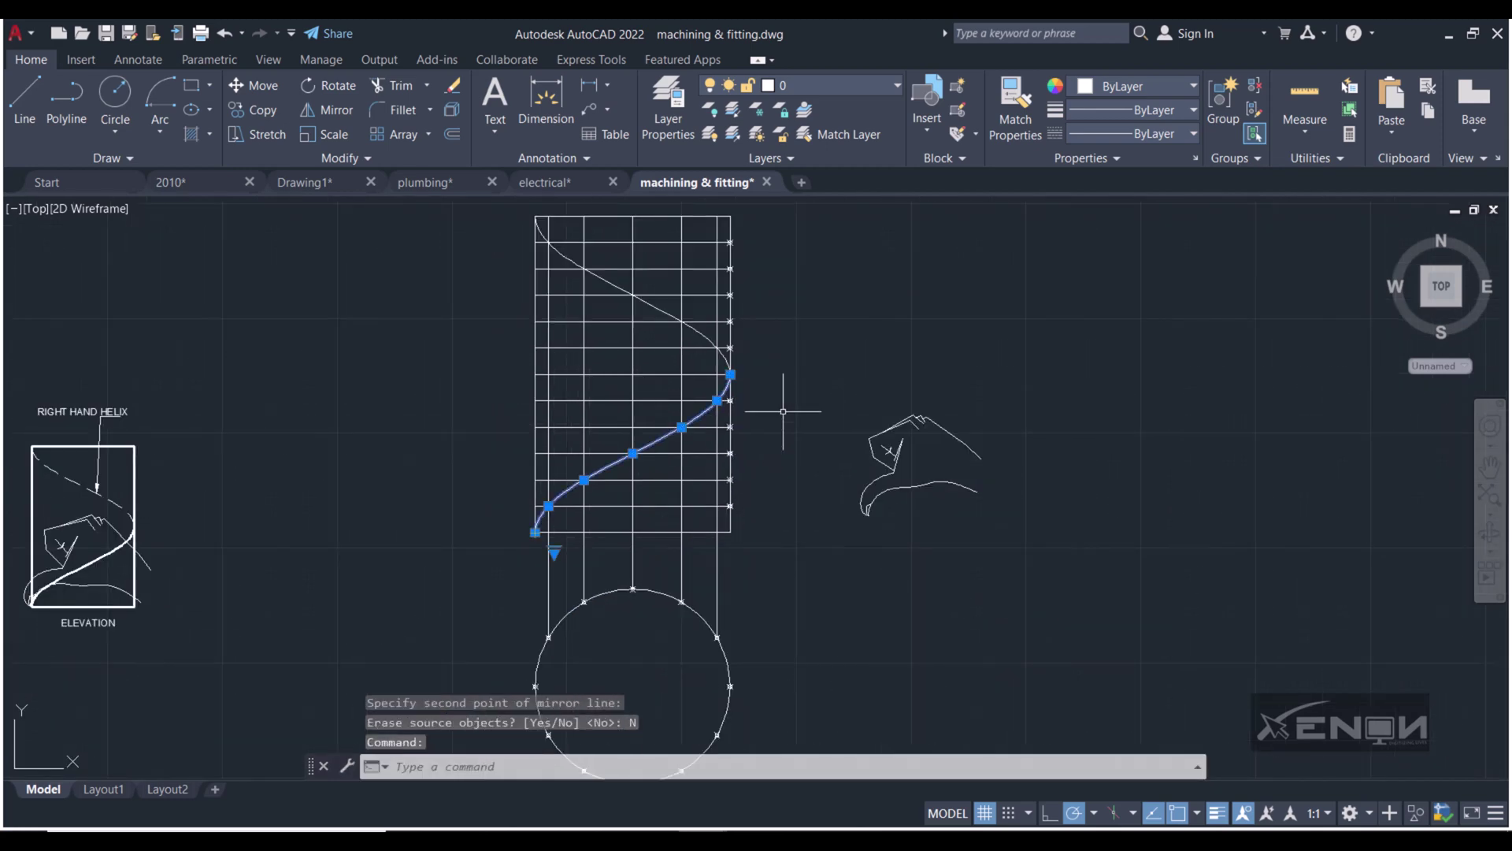
# - Set the selected lower spline's lineweight to 0.30 mm and deselect it
pyautogui.click(1158, 110)
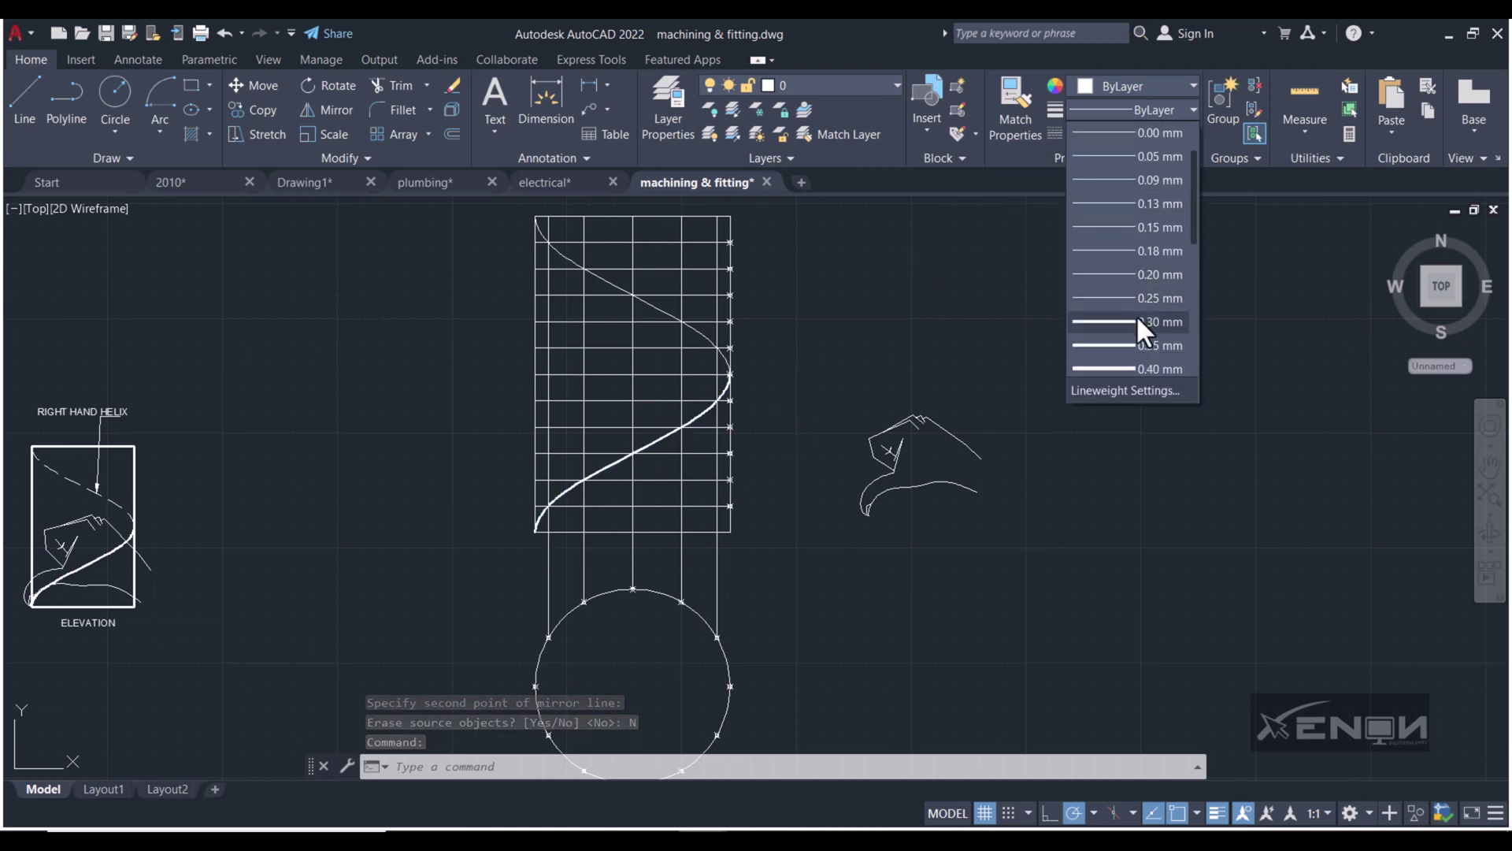
pyautogui.click(1136, 320)
pyautogui.press('Escape')
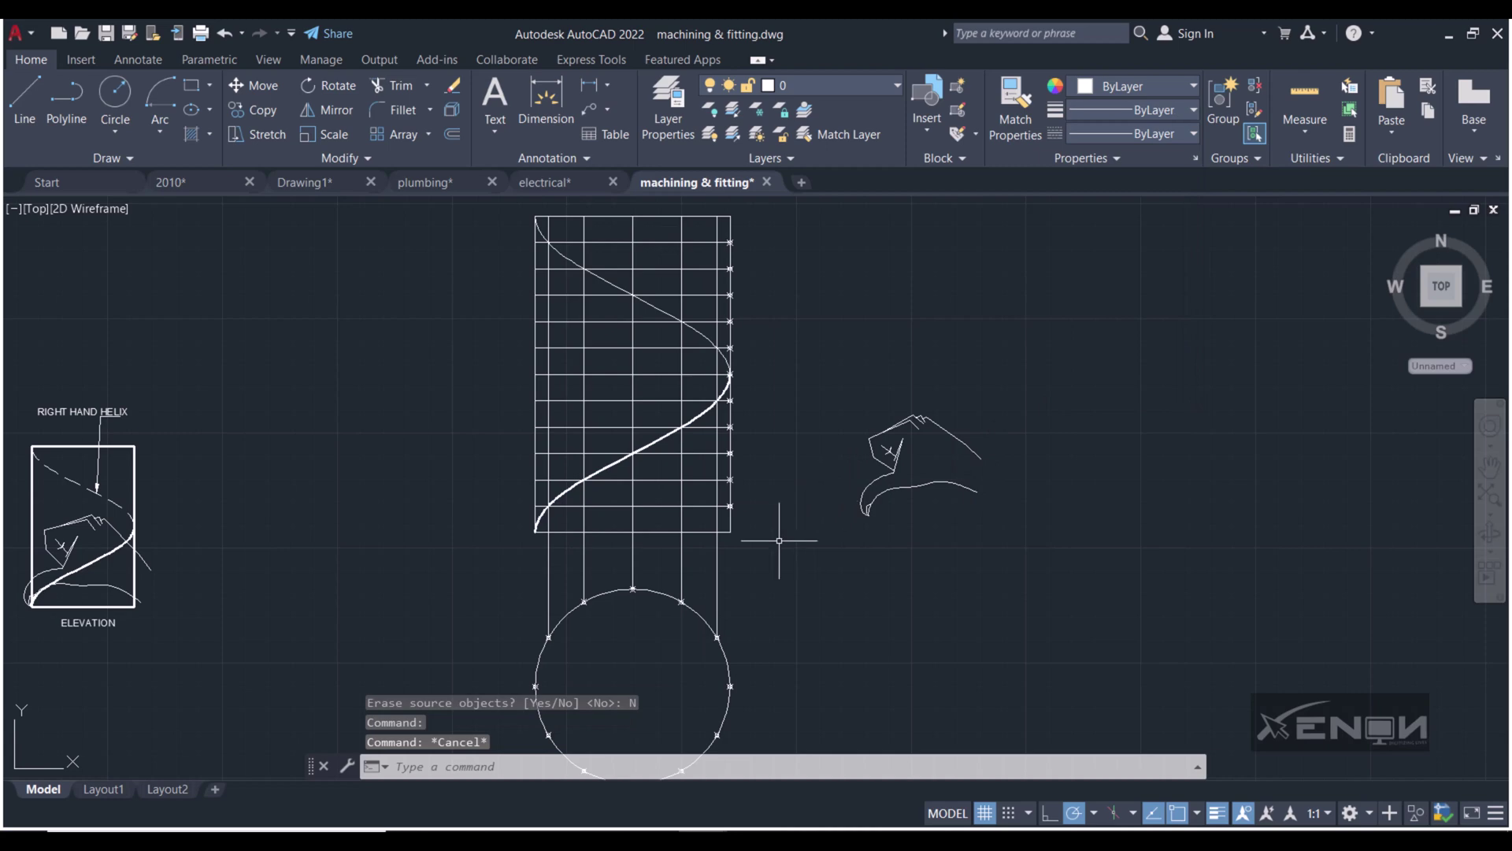
pyautogui.scroll(-2, 763, 508)
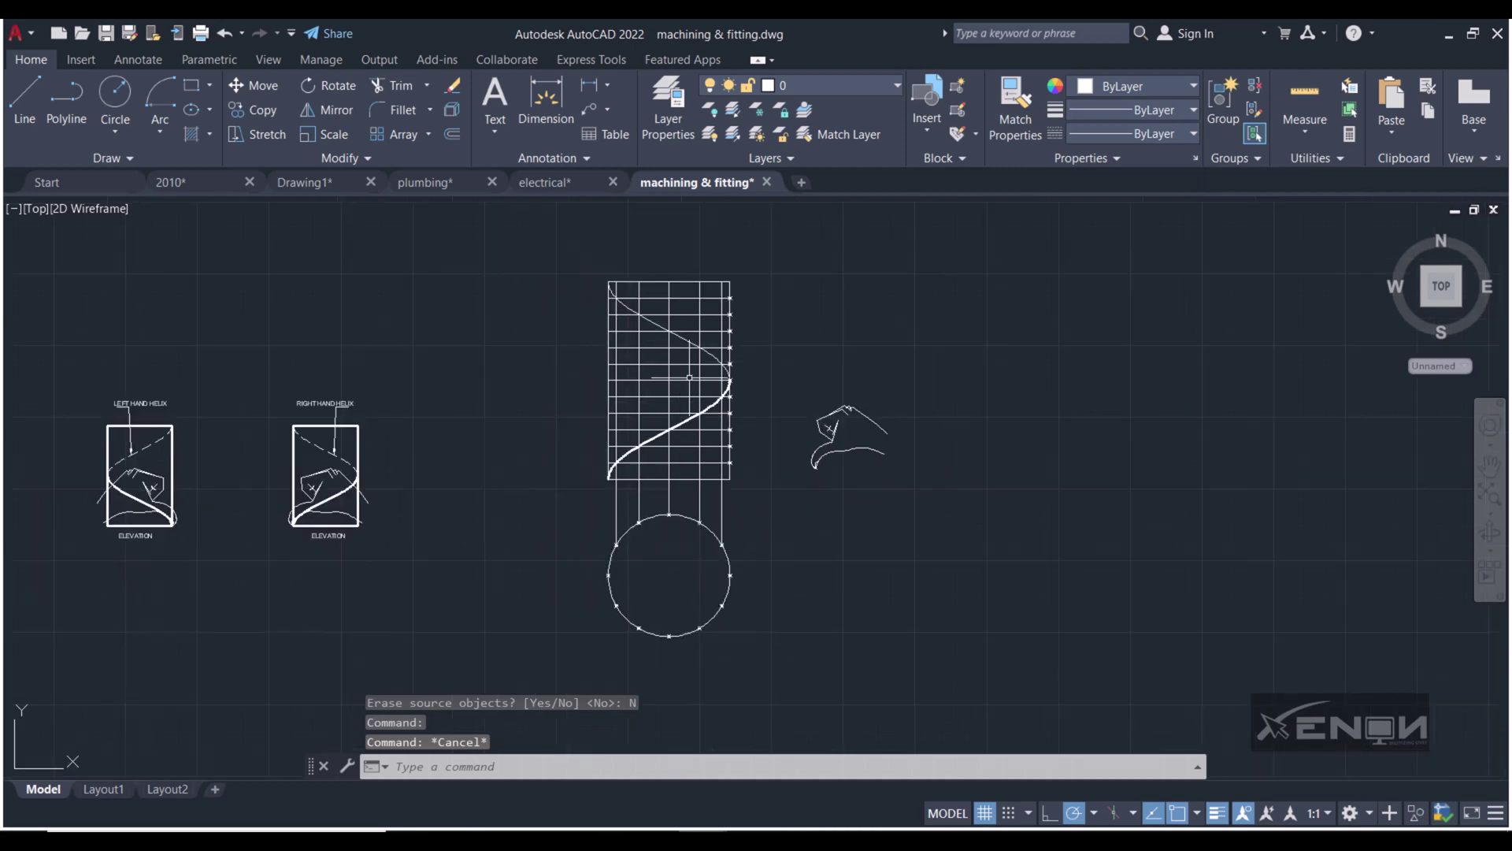
pyautogui.scroll(1, 690, 376)
pyautogui.scroll(1, 690, 377)
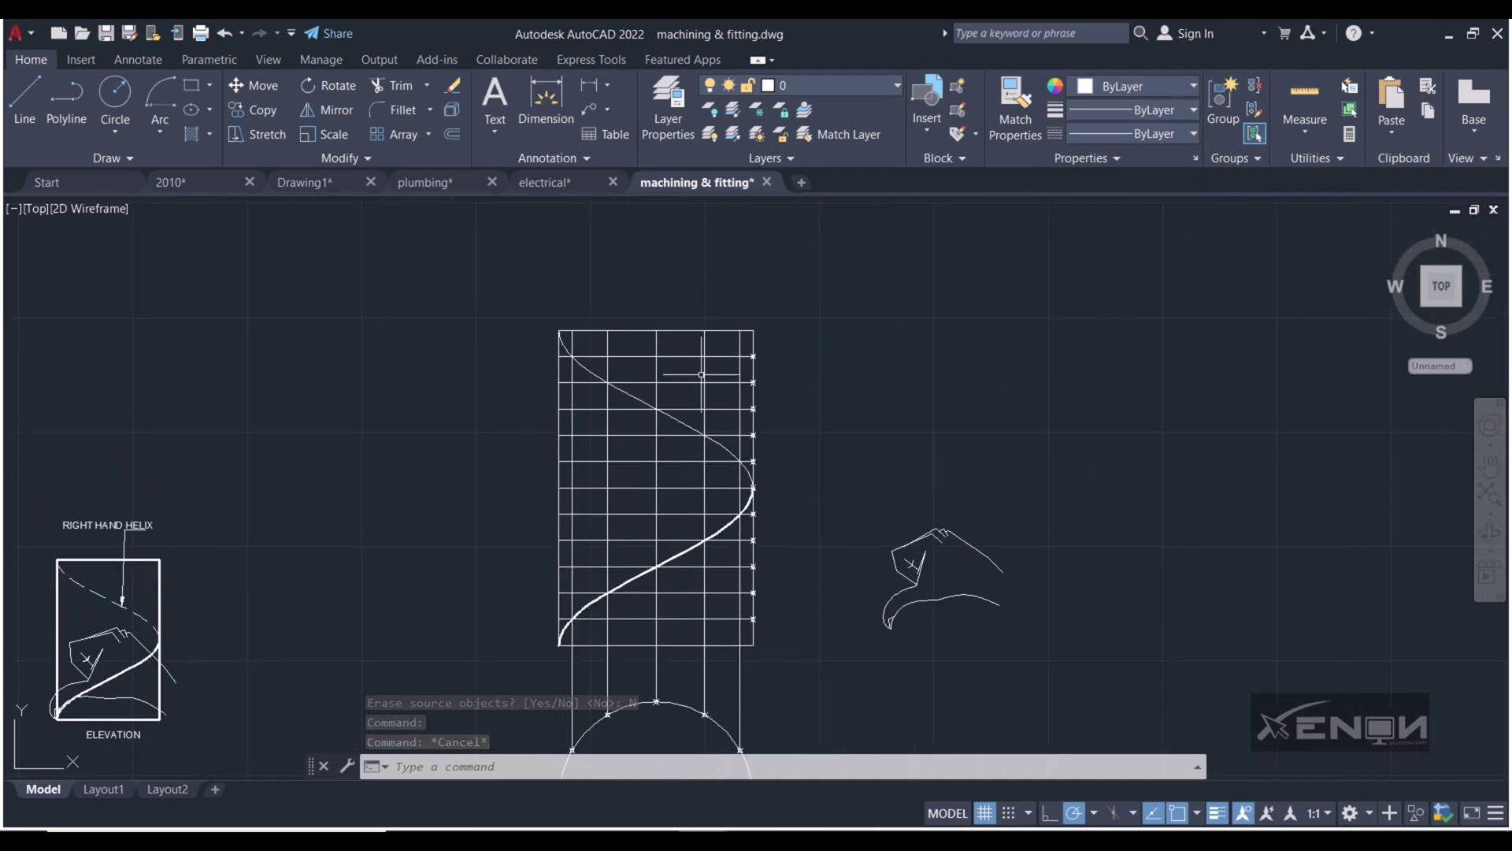
pyautogui.moveTo(663, 396); pyautogui.dragTo(683, 382, button='middle')
pyautogui.moveTo(693, 489); pyautogui.dragTo(683, 440, button='middle')
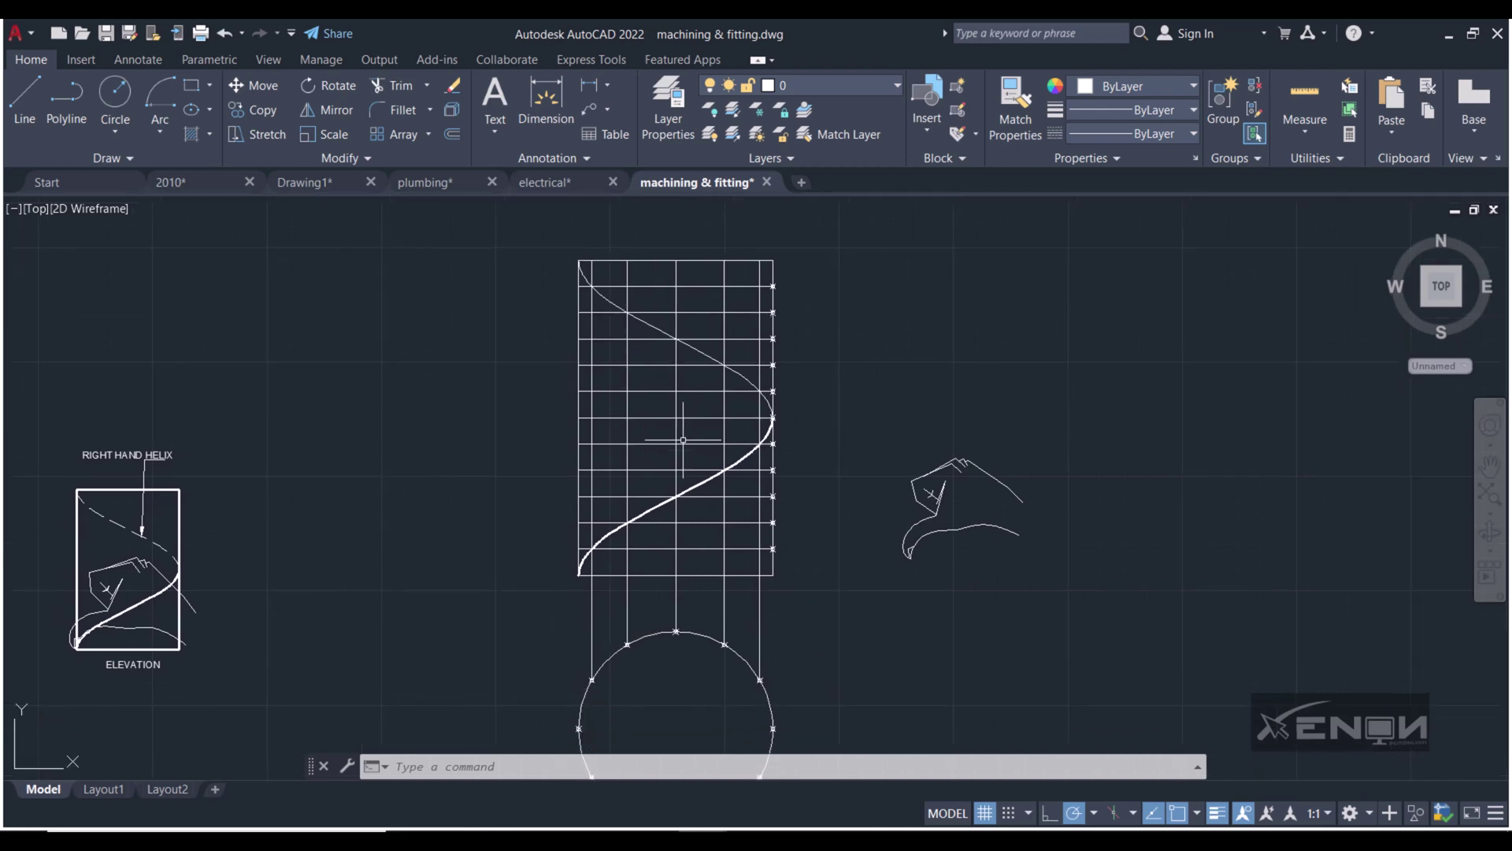
pyautogui.scroll(-1, 784, 580)
pyautogui.scroll(-1, 817, 567)
pyautogui.scroll(-1, 831, 560)
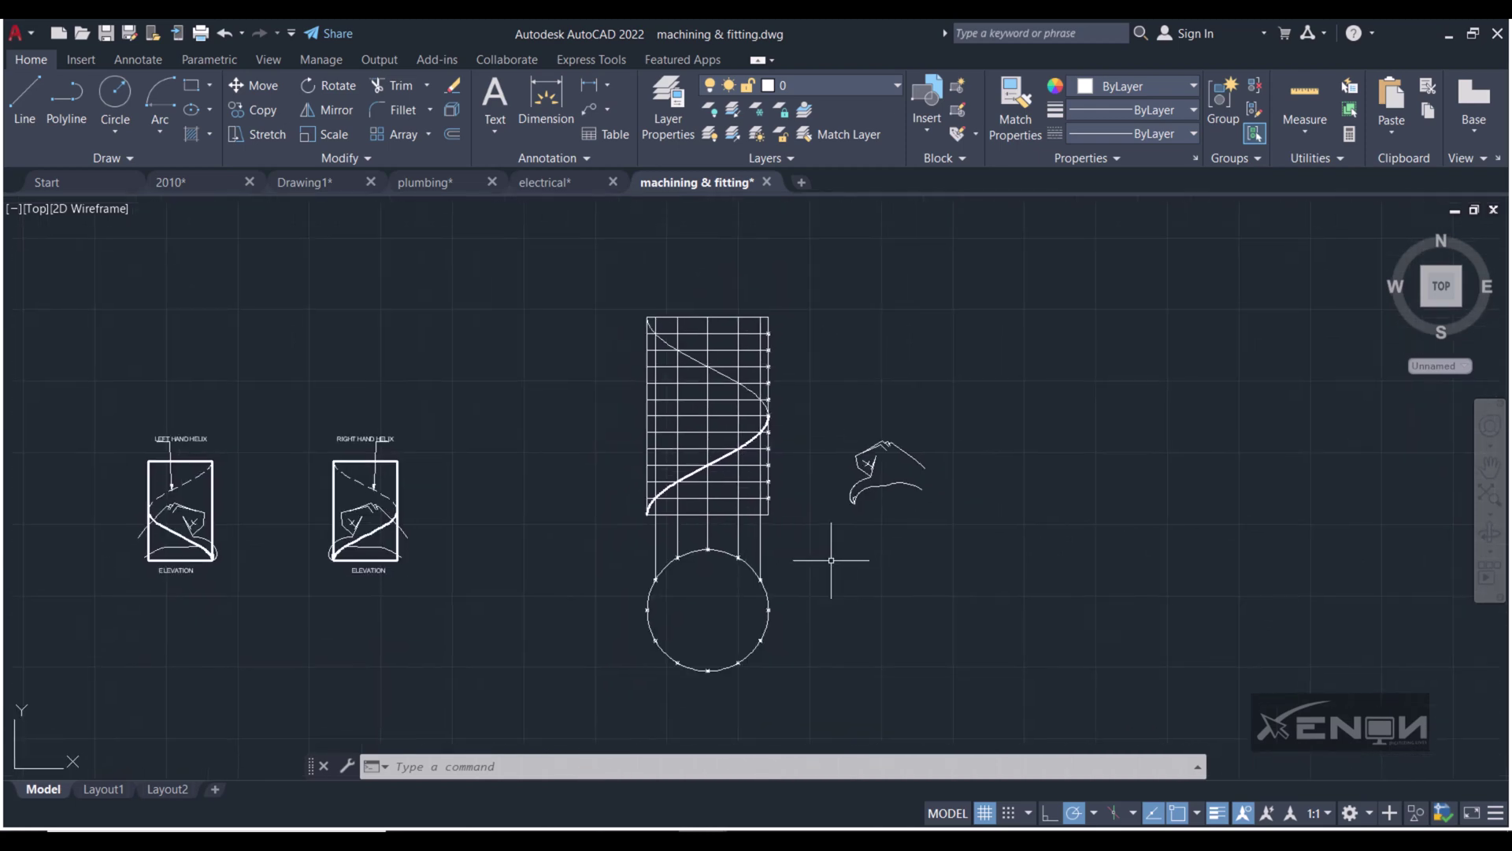